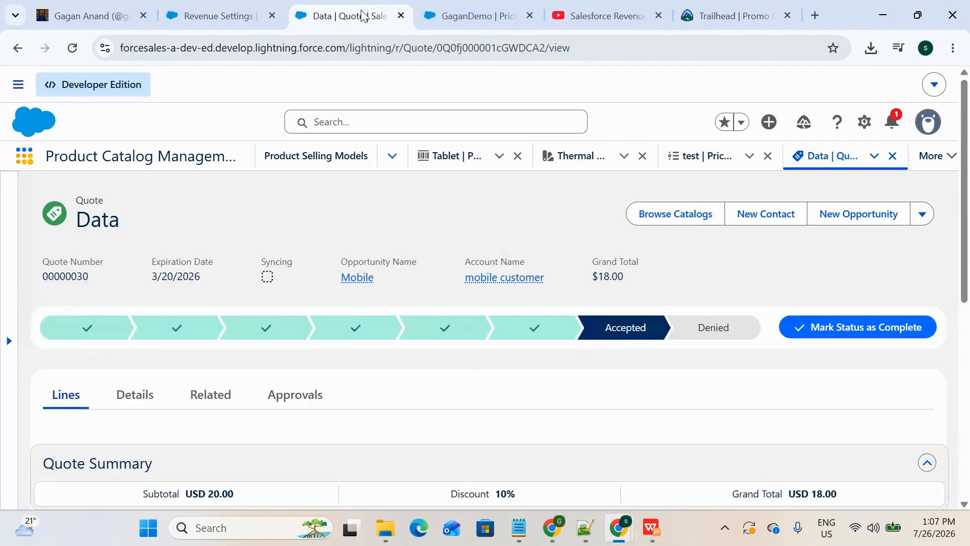
Step: Find and open the list of Pricing Procedures in Salesforce
{"action": "left_click", "coordinate": [279, 9]}
{"action": "left_click", "coordinate": [337, 7]}
{"action": "left_click", "coordinate": [23, 158]}
{"action": "left_click", "coordinate": [23, 157]}
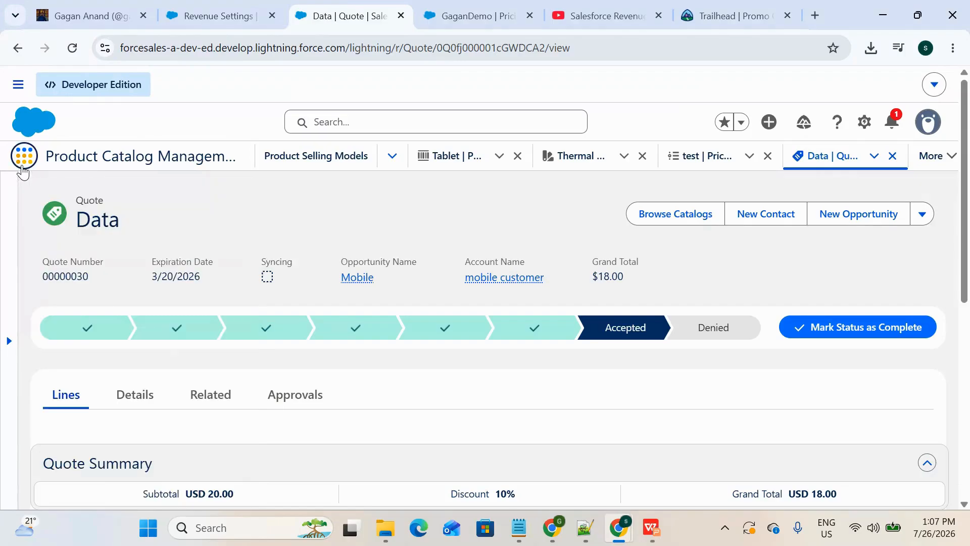
{"action": "left_click", "coordinate": [22, 161]}
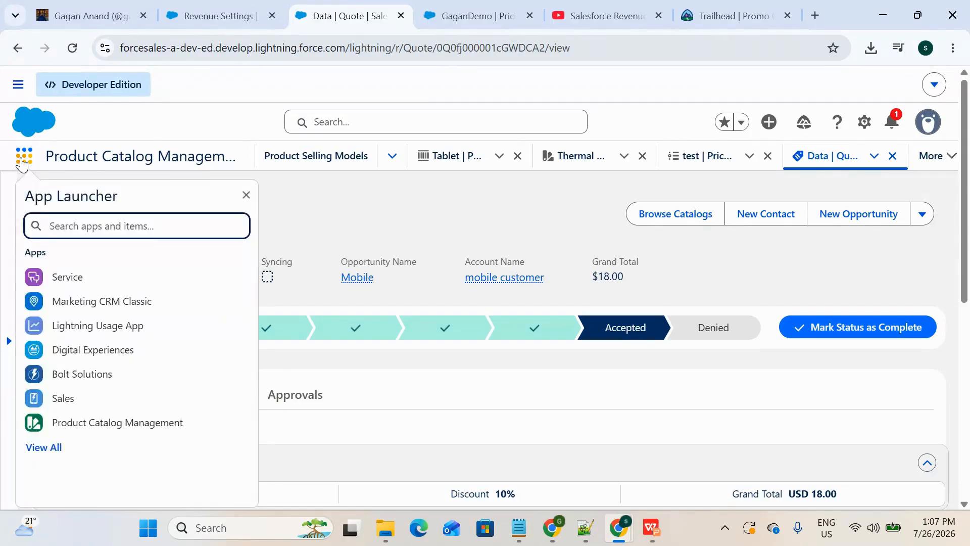
{"action": "type", "text": "Prici"}
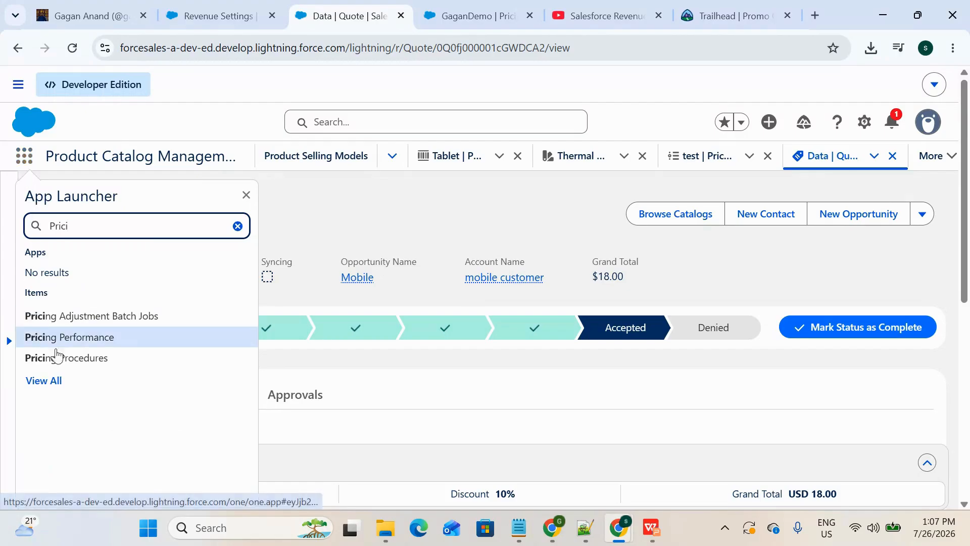
{"action": "left_click", "coordinate": [74, 359]}
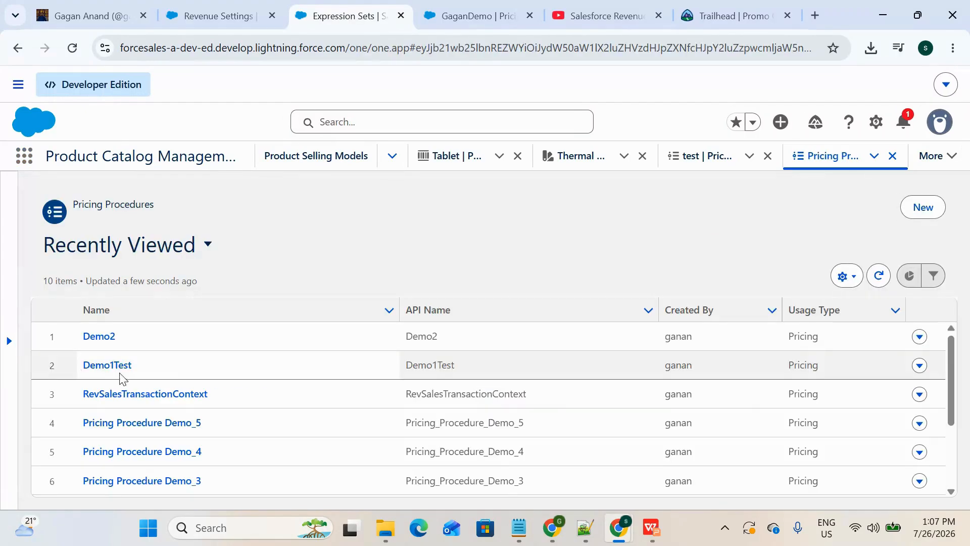
Step: Start a new pricing procedure named with the owner's first name followed by "DemoProcedure", using the same API name
{"action": "scroll", "coordinate": [195, 396], "scroll_direction": "down", "scroll_amount": 3}
{"action": "scroll", "coordinate": [202, 379], "scroll_direction": "up", "scroll_amount": 3}
{"action": "left_click", "coordinate": [921, 207]}
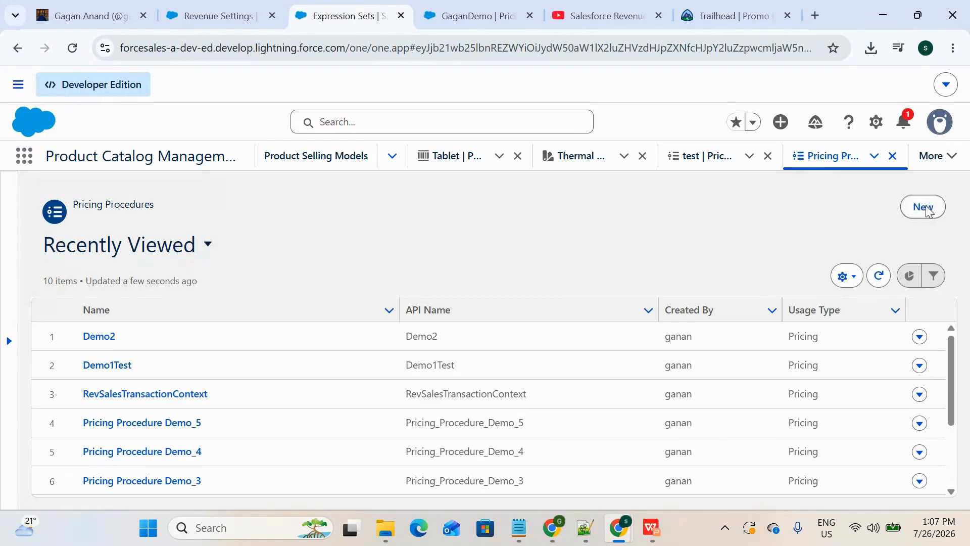
{"action": "left_click", "coordinate": [418, 240]}
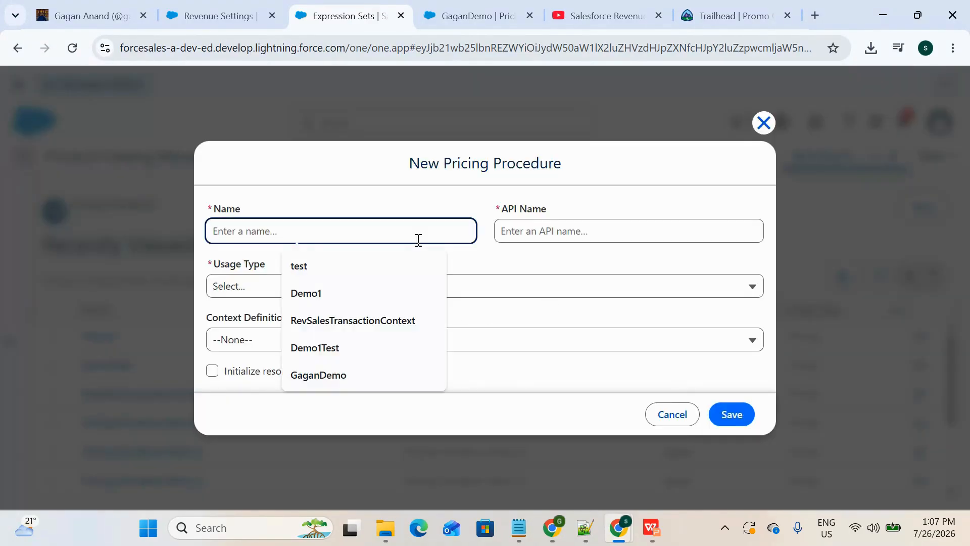
{"action": "type", "text": "Gagan"}
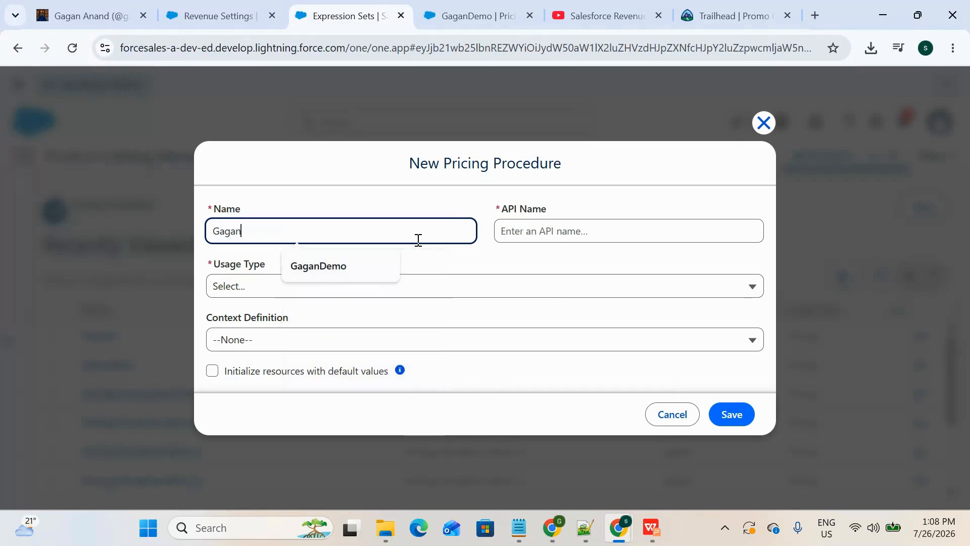
{"action": "type", "text": "DemoP"}
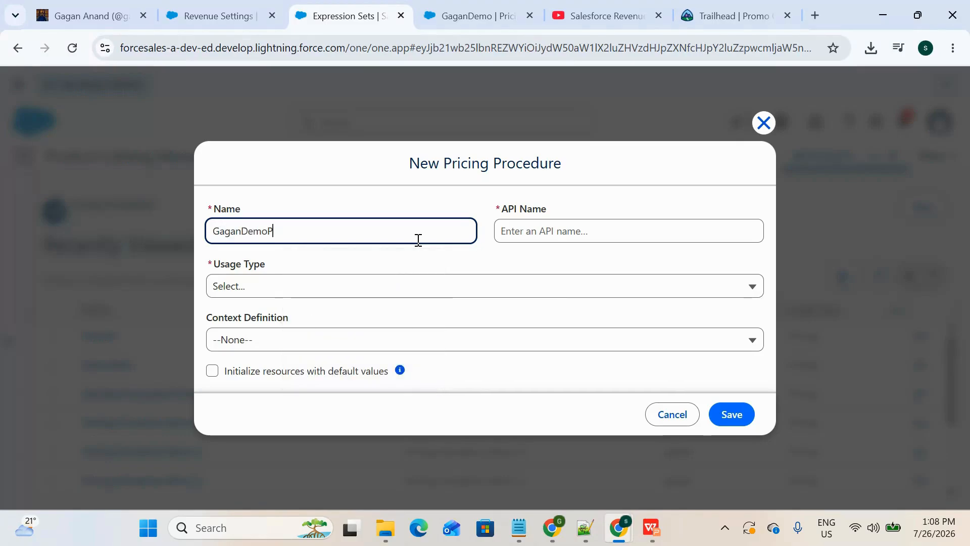
{"action": "type", "text": "R"}
{"action": "key", "text": "BackSpace"}
{"action": "type", "text": "rocedure"}
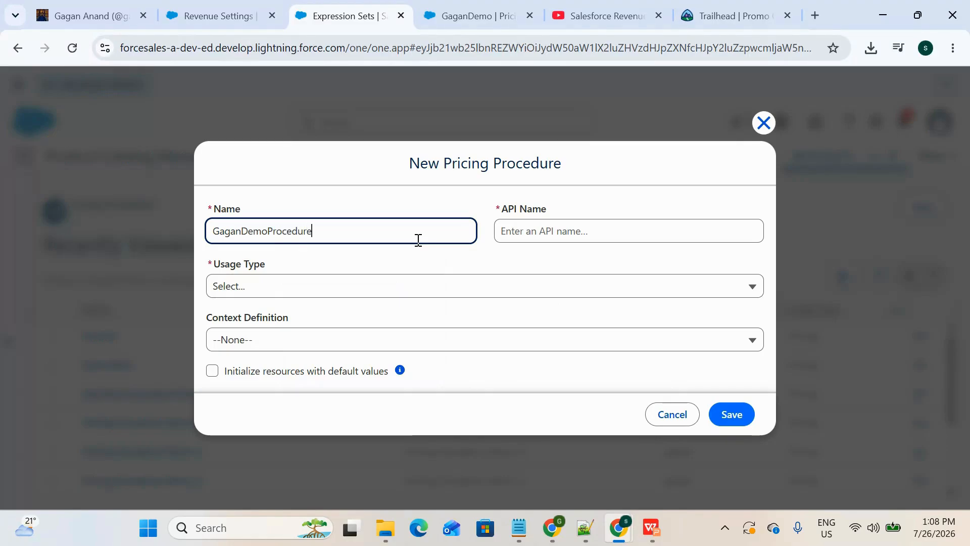
{"action": "left_click", "coordinate": [412, 268]}
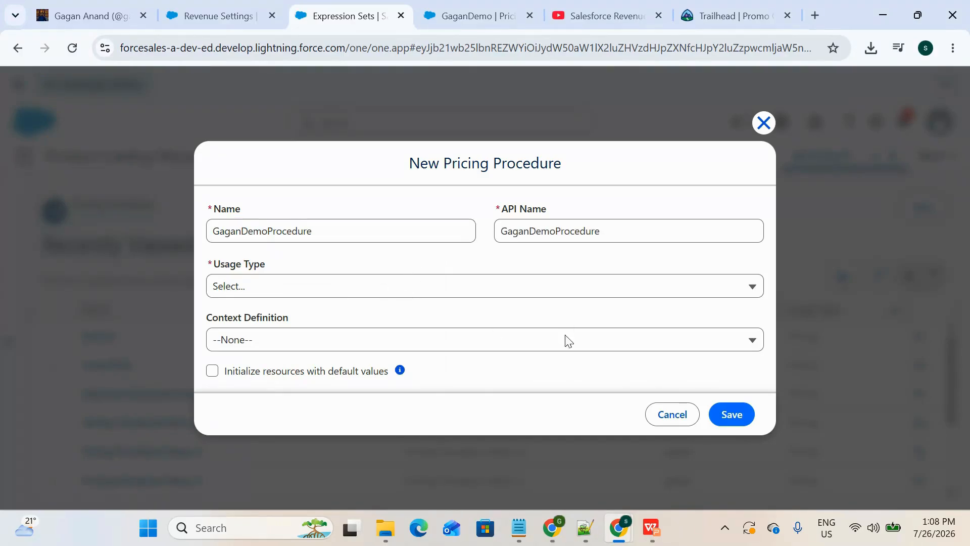
Step: Set the new procedure's usage type to Pricing and its context definition to RevSalesTransactionContext
{"action": "left_click", "coordinate": [360, 287]}
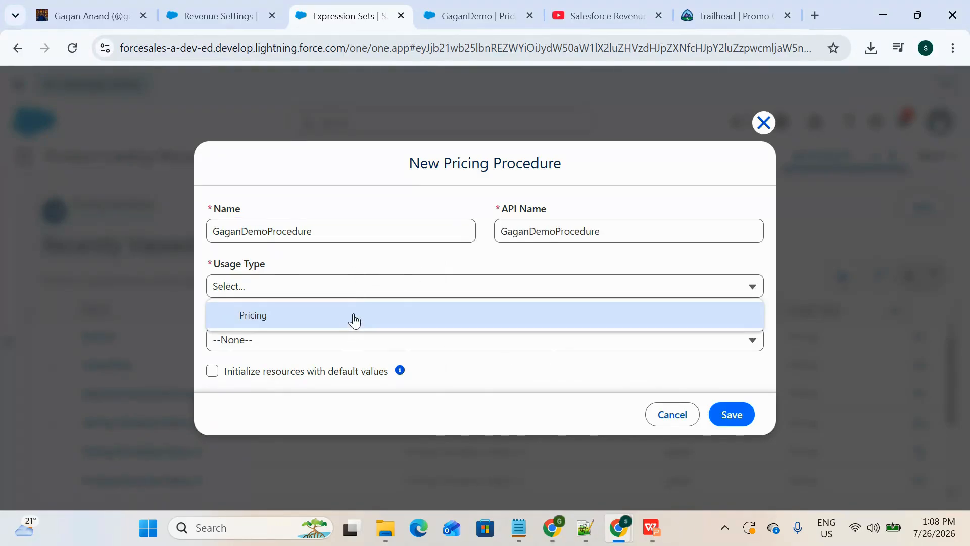
{"action": "left_click", "coordinate": [353, 317]}
{"action": "left_click", "coordinate": [257, 341]}
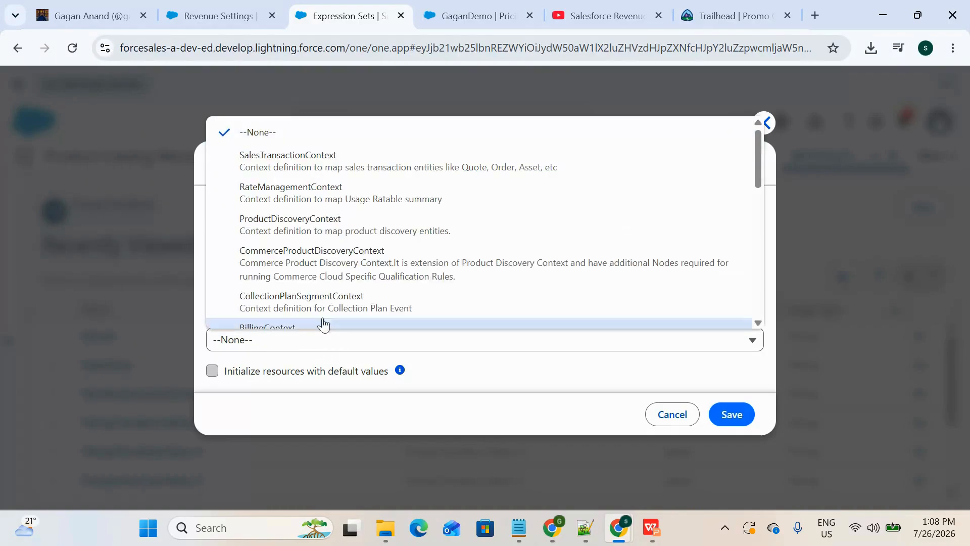
{"action": "scroll", "coordinate": [324, 313], "scroll_direction": "down", "scroll_amount": 5}
{"action": "left_click", "coordinate": [322, 318]}
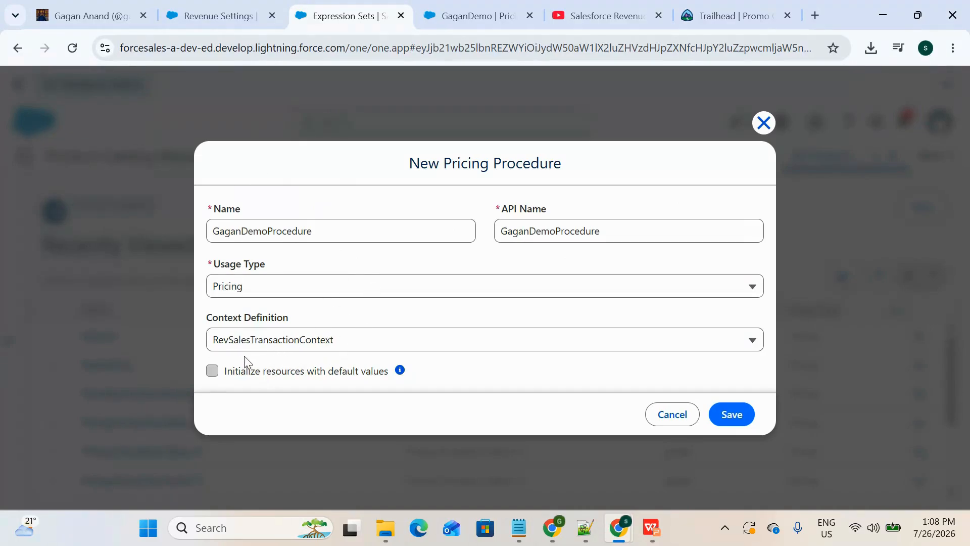
Step: Check the org's default pricing procedure under Set Up Salesforce Pricing in Revenue Settings
{"action": "left_click", "coordinate": [232, 28]}
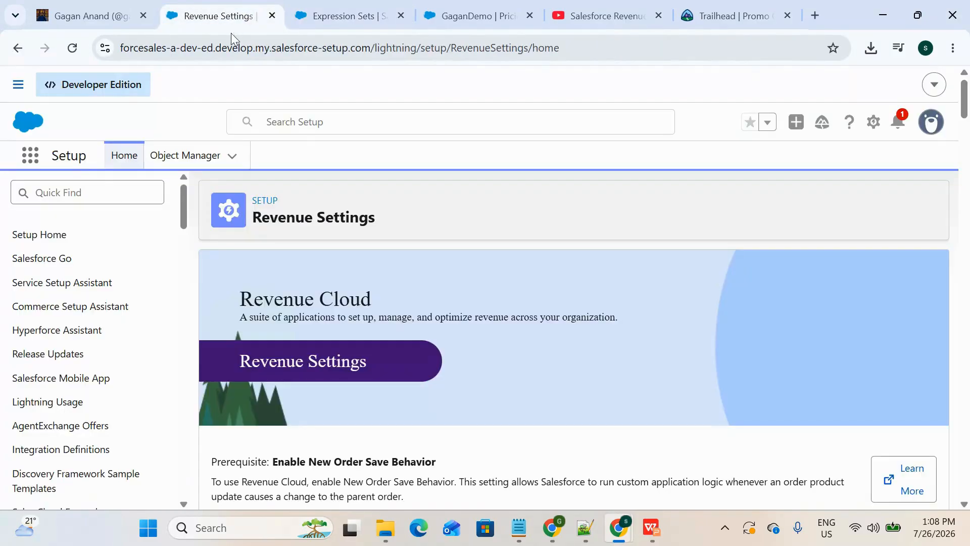
{"action": "scroll", "coordinate": [267, 222], "scroll_direction": "down", "scroll_amount": 15}
{"action": "scroll", "coordinate": [268, 222], "scroll_direction": "down", "scroll_amount": 12}
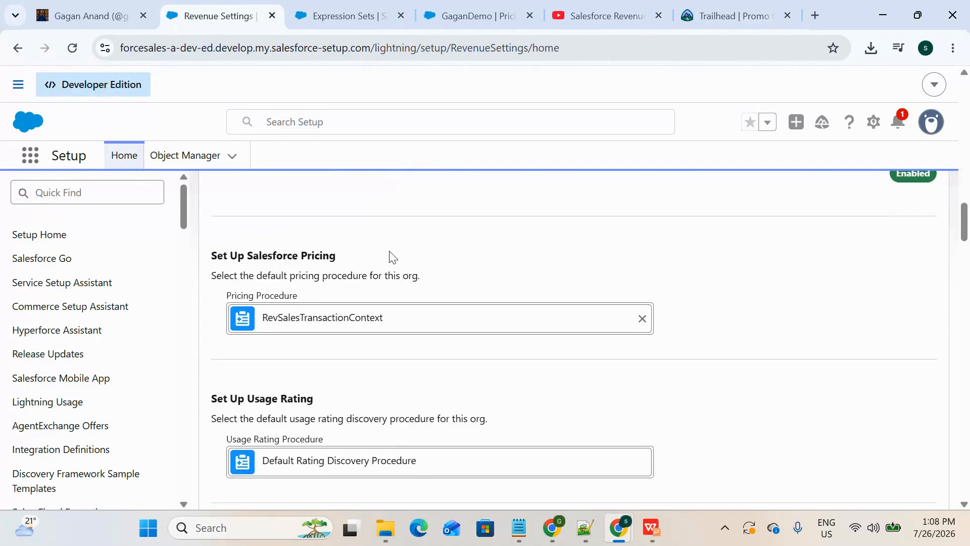
{"action": "left_click_drag", "start_coordinate": [354, 261], "coordinate": [216, 259]}
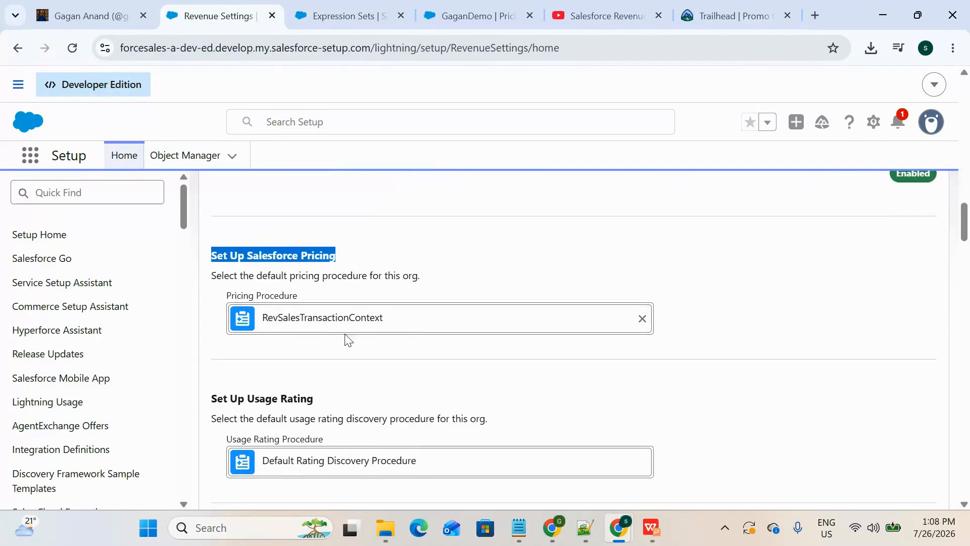
Step: Save the new pricing procedure and review its details and version list
{"action": "left_click", "coordinate": [334, 12]}
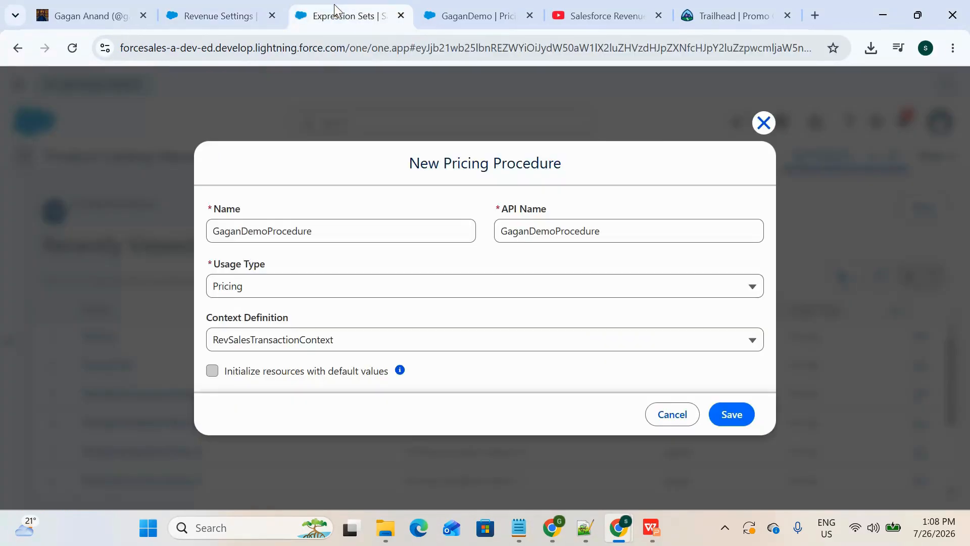
{"action": "left_click", "coordinate": [749, 422]}
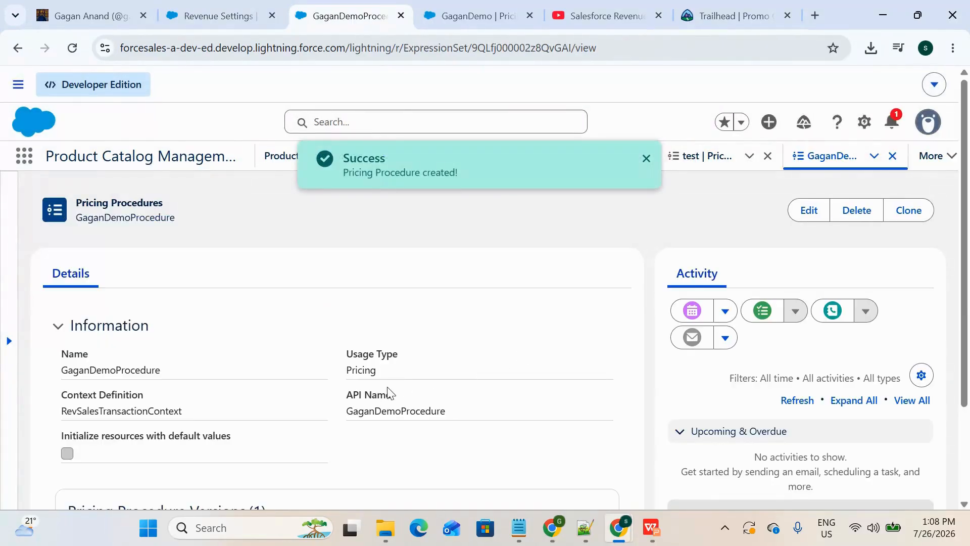
{"action": "scroll", "coordinate": [386, 393], "scroll_direction": "down", "scroll_amount": 3}
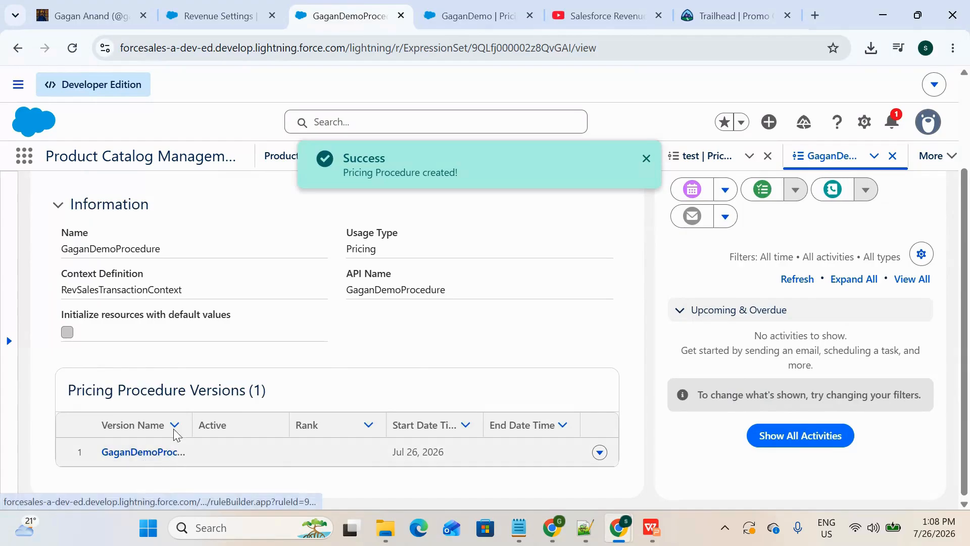
{"action": "scroll", "coordinate": [182, 424], "scroll_direction": "up", "scroll_amount": 1}
{"action": "scroll", "coordinate": [188, 415], "scroll_direction": "up", "scroll_amount": 1}
{"action": "scroll", "coordinate": [238, 430], "scroll_direction": "down", "scroll_amount": 2}
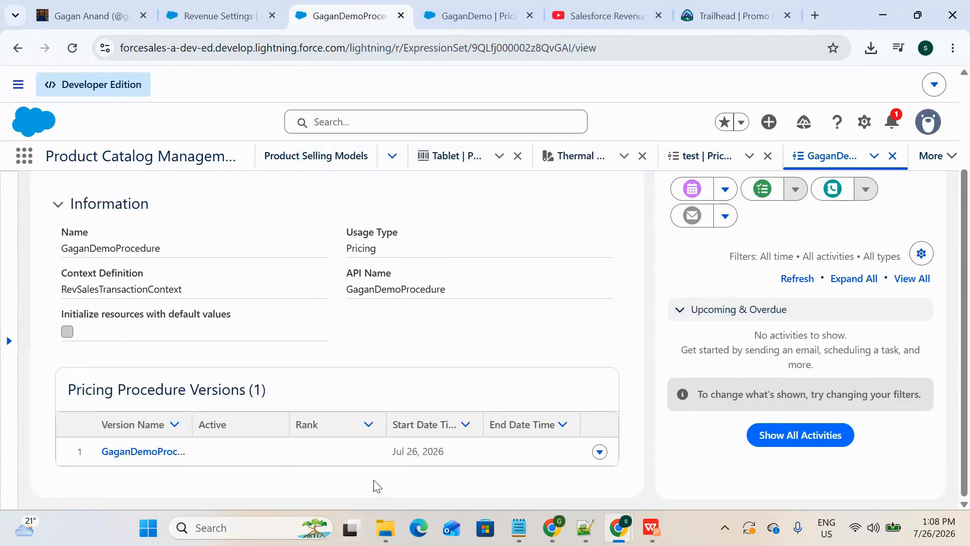
{"action": "scroll", "coordinate": [271, 449], "scroll_direction": "up", "scroll_amount": 2}
{"action": "scroll", "coordinate": [269, 446], "scroll_direction": "down", "scroll_amount": 2}
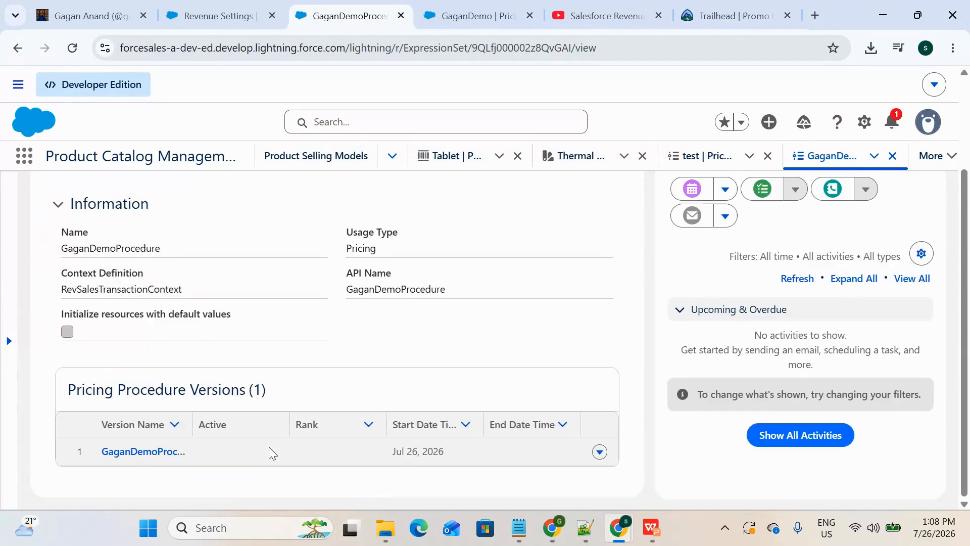
Step: Open the first version of the new pricing procedure in the procedure builder
{"action": "left_click", "coordinate": [126, 452]}
{"action": "left_click", "coordinate": [304, 16]}
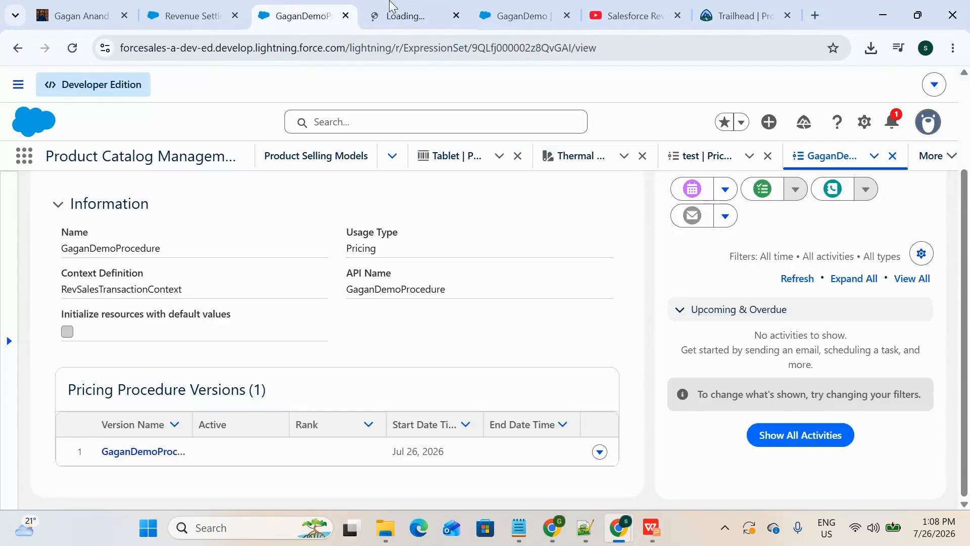
{"action": "left_click", "coordinate": [417, 7]}
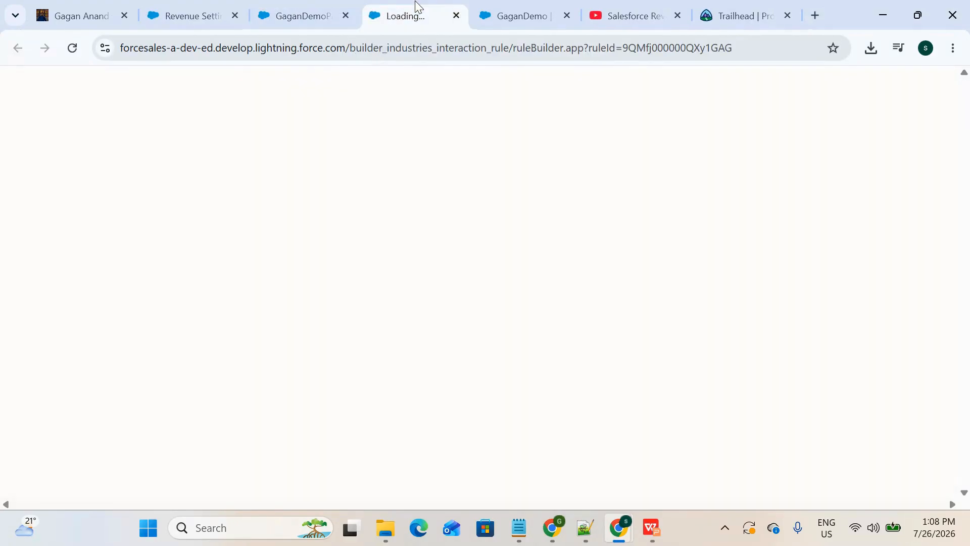
{"action": "left_click", "coordinate": [506, 8]}
{"action": "left_click", "coordinate": [411, 6]}
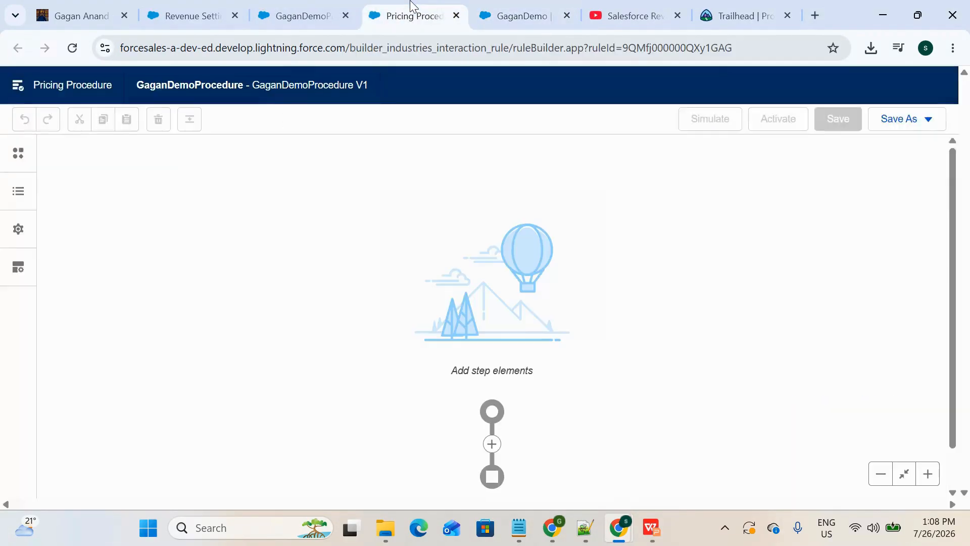
{"action": "left_click", "coordinate": [331, 7]}
{"action": "left_click", "coordinate": [415, 7]}
Step: Search the pricing elements for "sett" and add a Pricing Setting element as the procedure's first step
{"action": "left_click", "coordinate": [491, 444]}
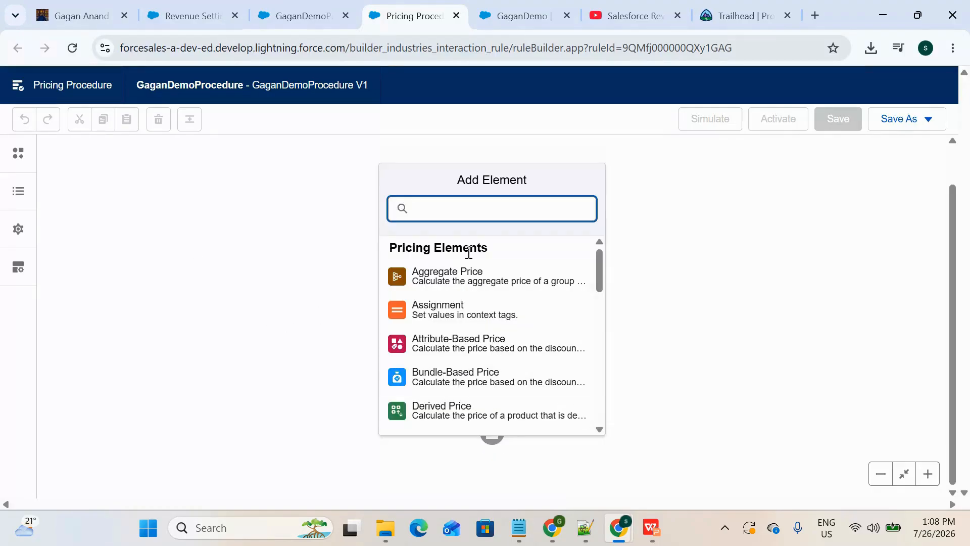
{"action": "type", "text": "Price"}
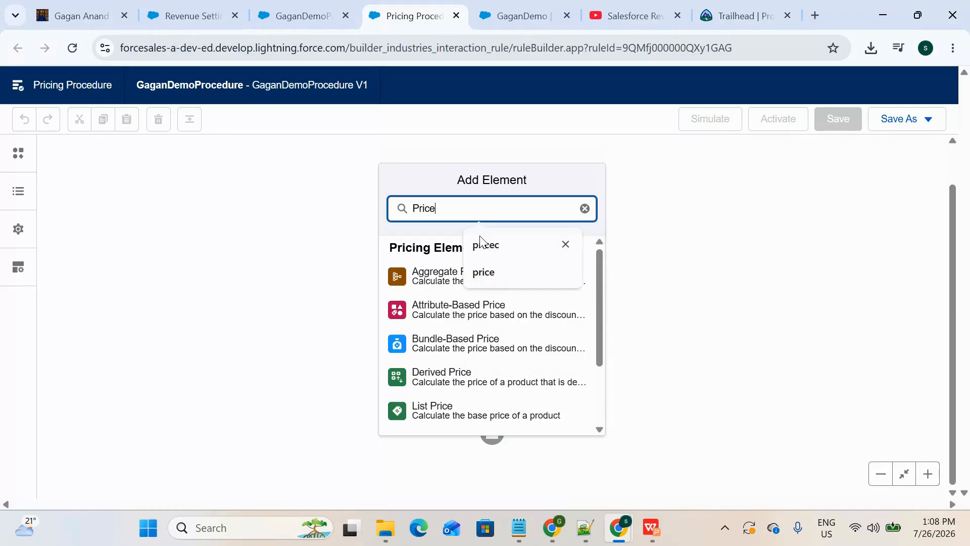
{"action": "scroll", "coordinate": [472, 351], "scroll_direction": "down", "scroll_amount": 2}
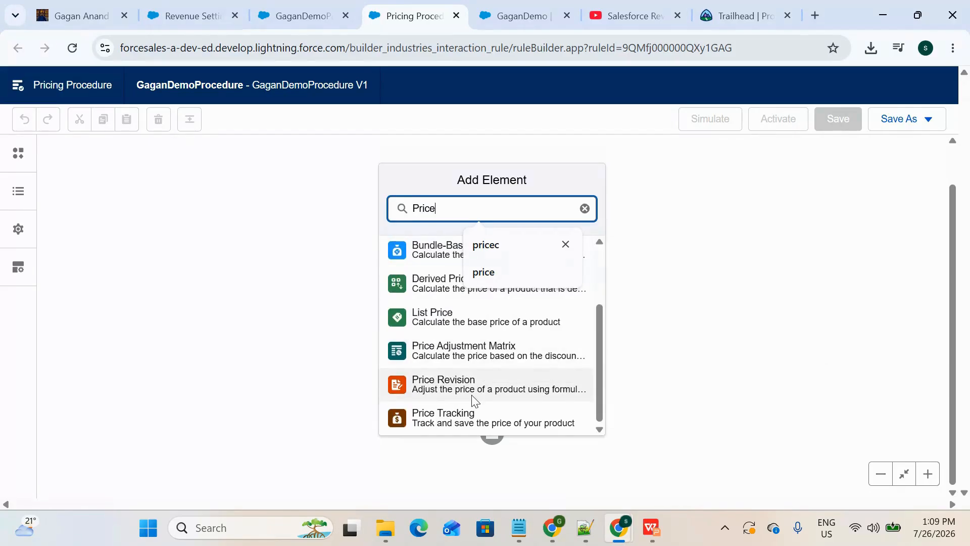
{"action": "scroll", "coordinate": [472, 395], "scroll_direction": "up", "scroll_amount": 3}
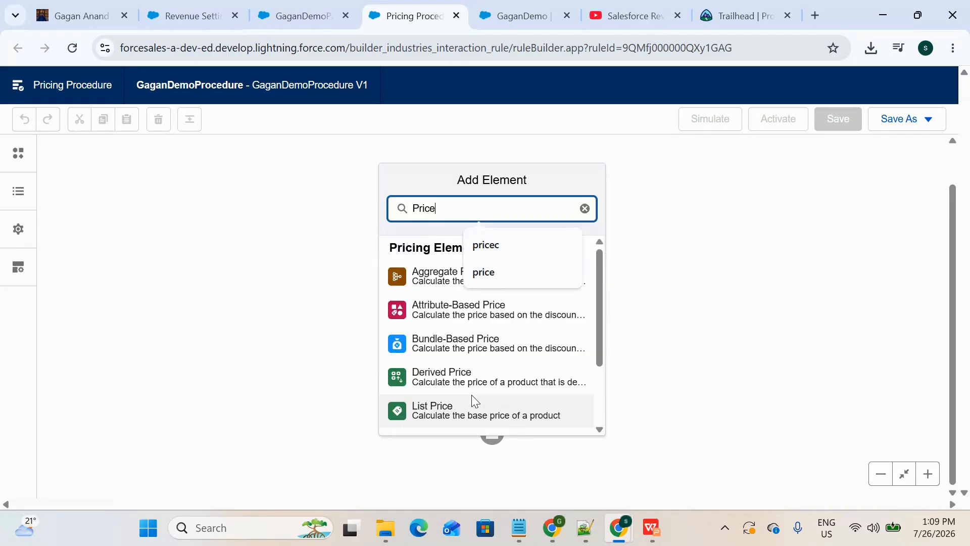
{"action": "key", "text": "BackSpace"}
{"action": "key", "text": "BackSpace"}
{"action": "key", "text": "BackSpace"}
{"action": "key", "text": "BackSpace"}
{"action": "key", "text": "BackSpace"}
{"action": "type", "text": "sett"}
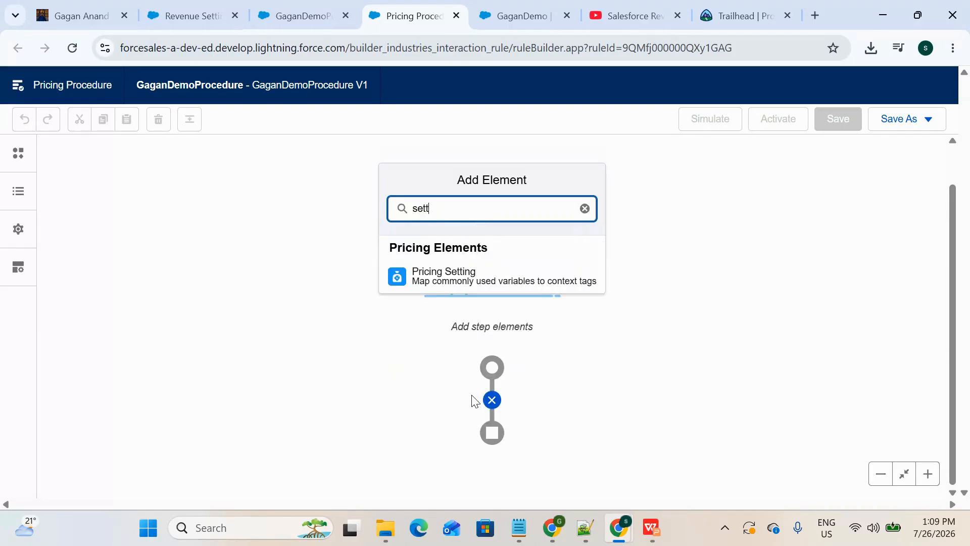
{"action": "left_click", "coordinate": [476, 277]}
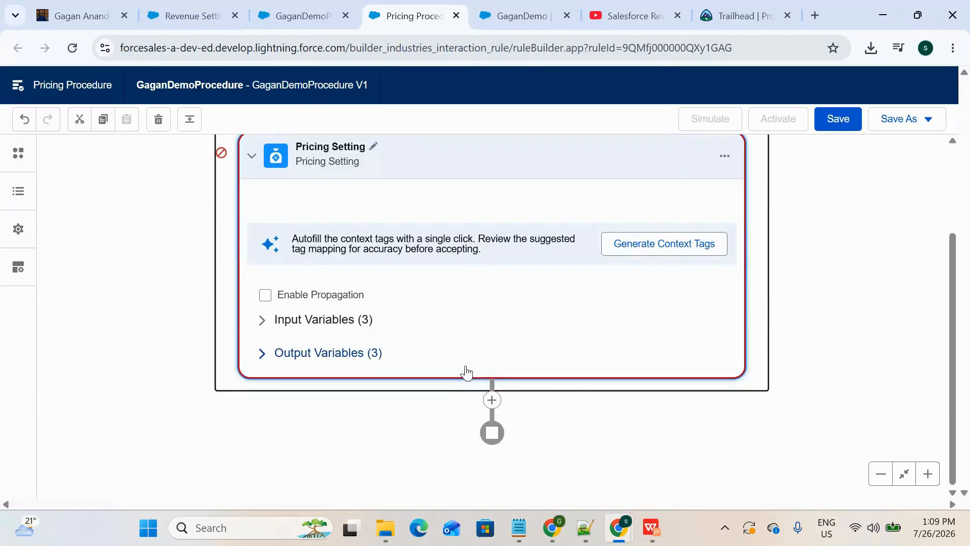
Step: Map the Pricing Setting element's Line Item input variable to the LineItem context tag
{"action": "left_click", "coordinate": [303, 323]}
{"action": "scroll", "coordinate": [451, 384], "scroll_direction": "down", "scroll_amount": 2}
{"action": "scroll", "coordinate": [578, 250], "scroll_direction": "up", "scroll_amount": 1}
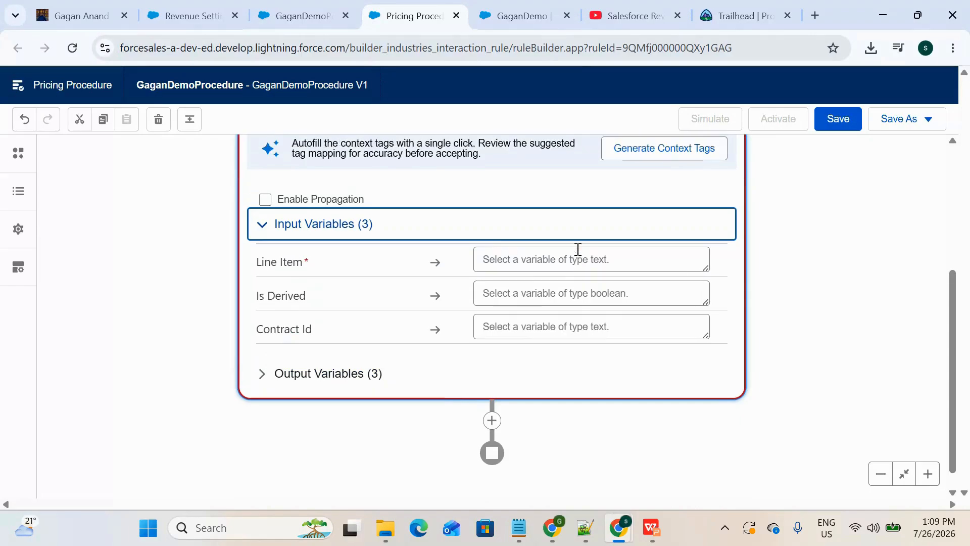
{"action": "scroll", "coordinate": [578, 249], "scroll_direction": "down", "scroll_amount": 1}
{"action": "left_click", "coordinate": [550, 258]}
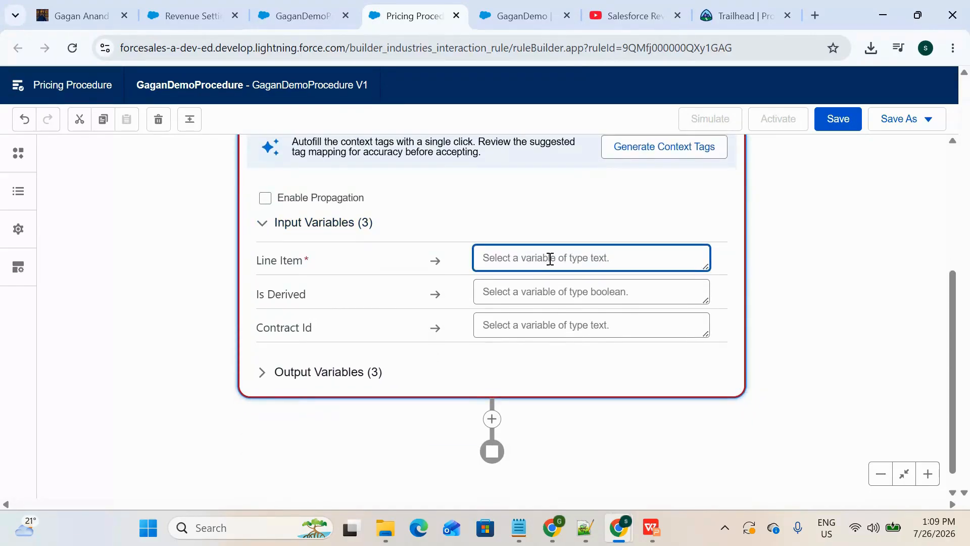
{"action": "type", "text": "L"}
{"action": "key", "text": "BackSpace"}
{"action": "type", "text": "LineItem"}
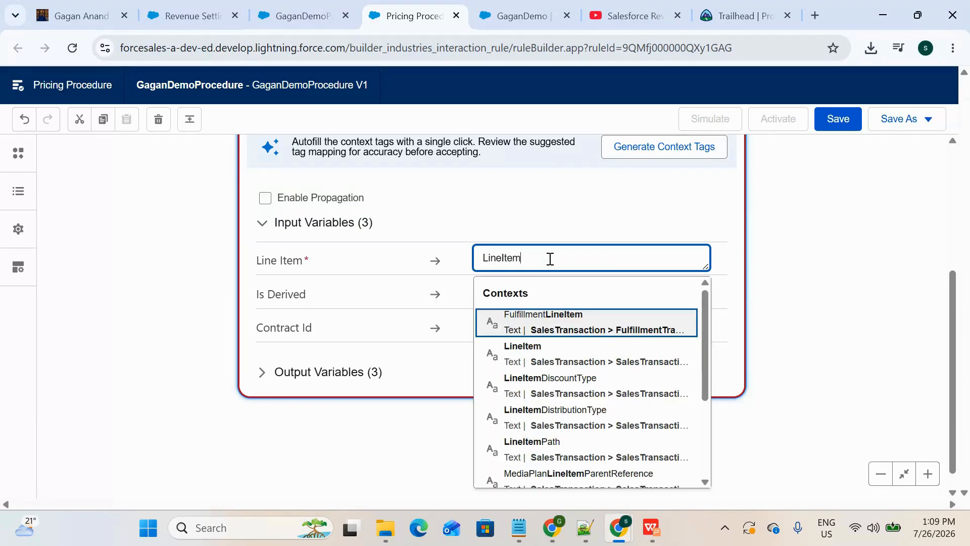
{"action": "left_click", "coordinate": [565, 341]}
{"action": "scroll", "coordinate": [460, 317], "scroll_direction": "up", "scroll_amount": 5}
{"action": "scroll", "coordinate": [460, 317], "scroll_direction": "down", "scroll_amount": 3}
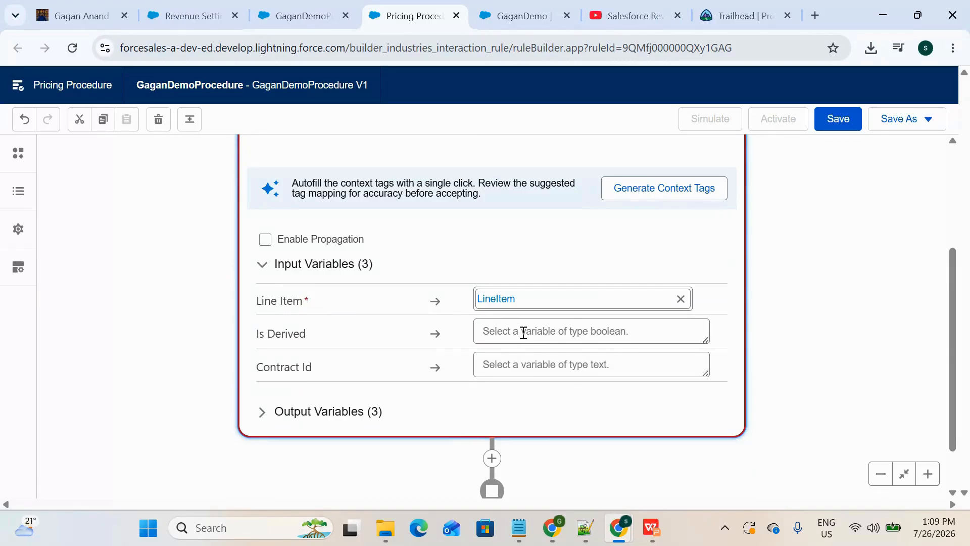
{"action": "scroll", "coordinate": [522, 331], "scroll_direction": "up", "scroll_amount": 1}
{"action": "scroll", "coordinate": [509, 340], "scroll_direction": "down", "scroll_amount": 3}
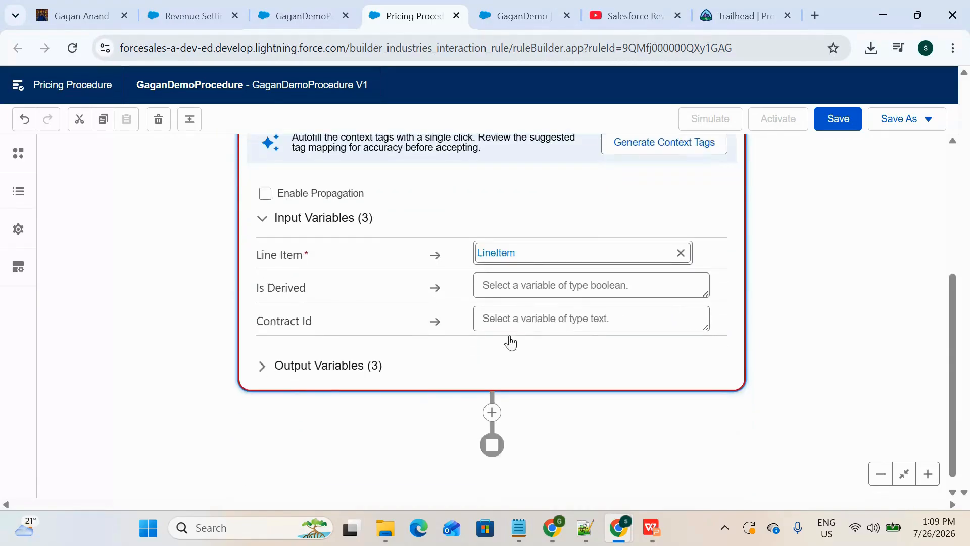
Step: Map the Pricing Setting element's Price Waterfall output variable to the price_water_fall context tag
{"action": "left_click", "coordinate": [372, 367]}
{"action": "scroll", "coordinate": [386, 392], "scroll_direction": "down", "scroll_amount": 2}
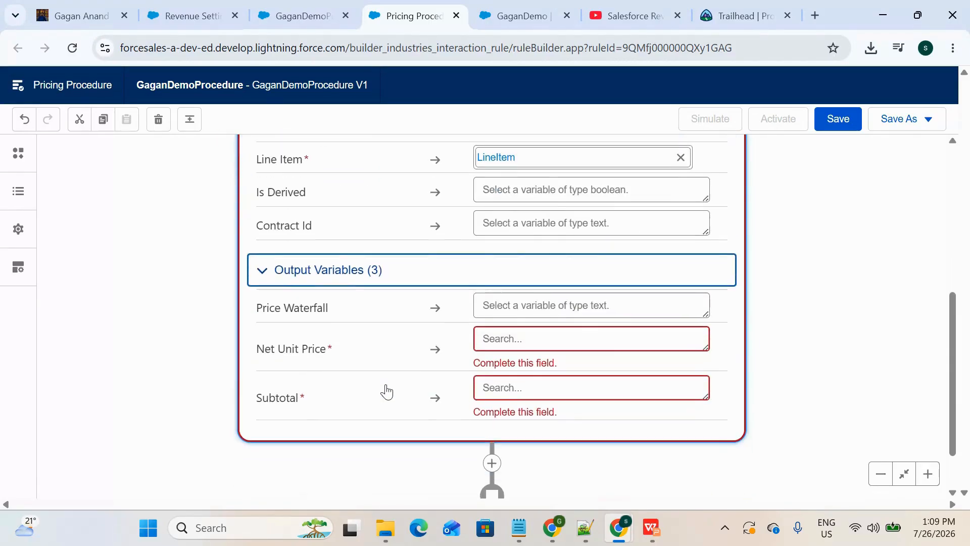
{"action": "left_click", "coordinate": [549, 298]}
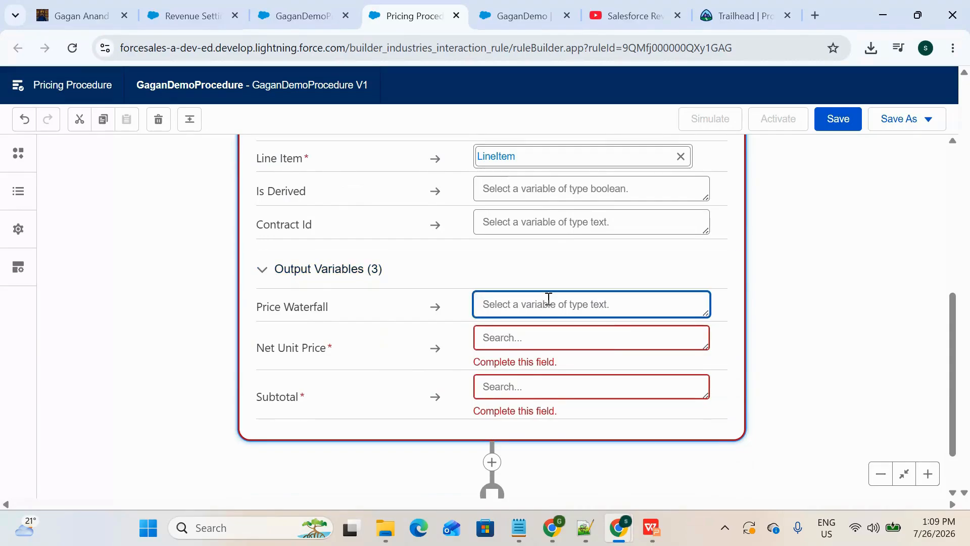
{"action": "type", "text": "Price"}
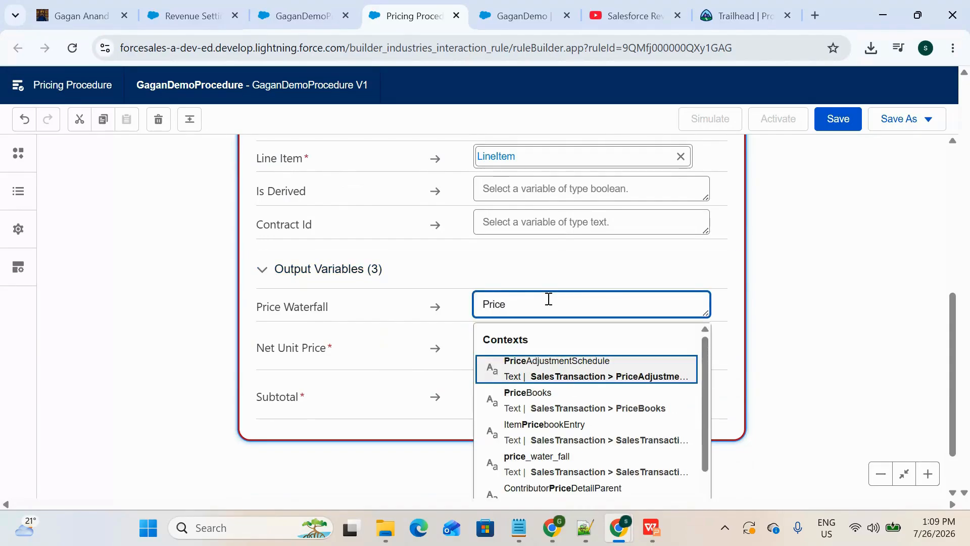
{"action": "type", "text": "_"}
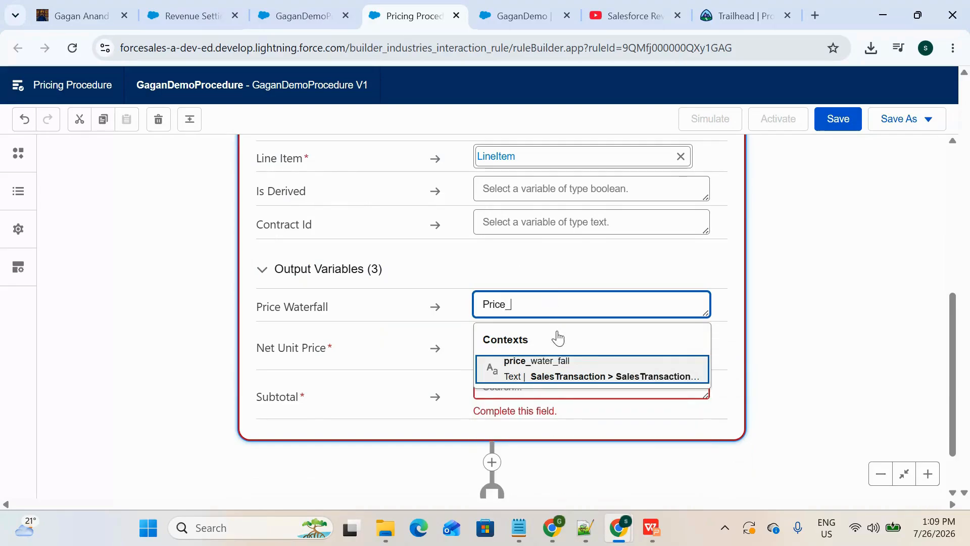
{"action": "left_click", "coordinate": [550, 370]}
Step: Map the Net Unit Price output variable to the NetUnitPrice context tag
{"action": "left_click", "coordinate": [558, 335]}
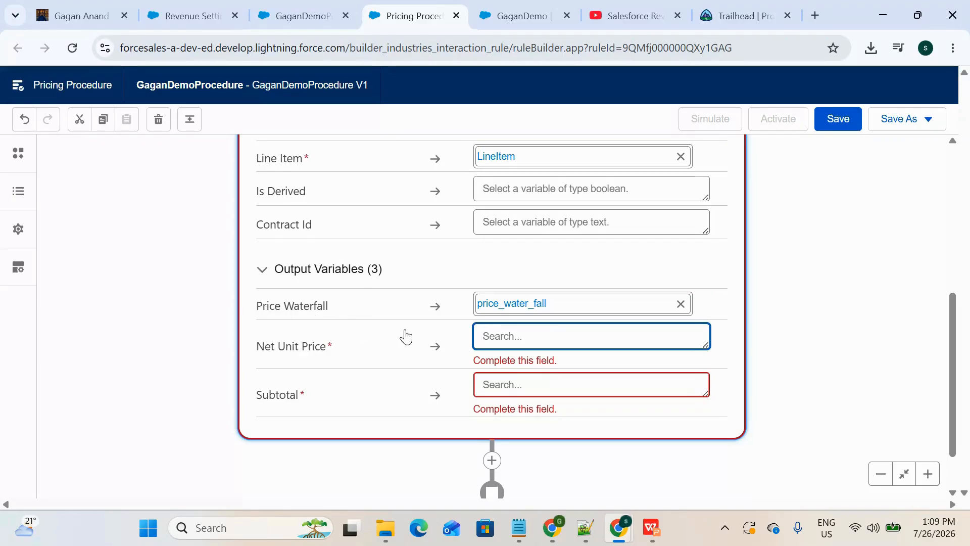
{"action": "left_click", "coordinate": [553, 338]}
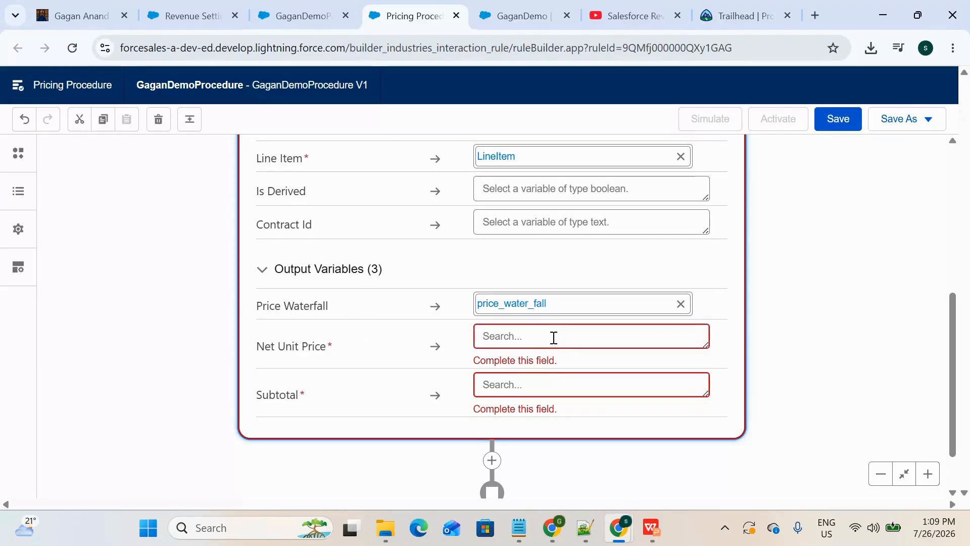
{"action": "left_click", "coordinate": [589, 334]}
{"action": "type", "text": "NetUnit"}
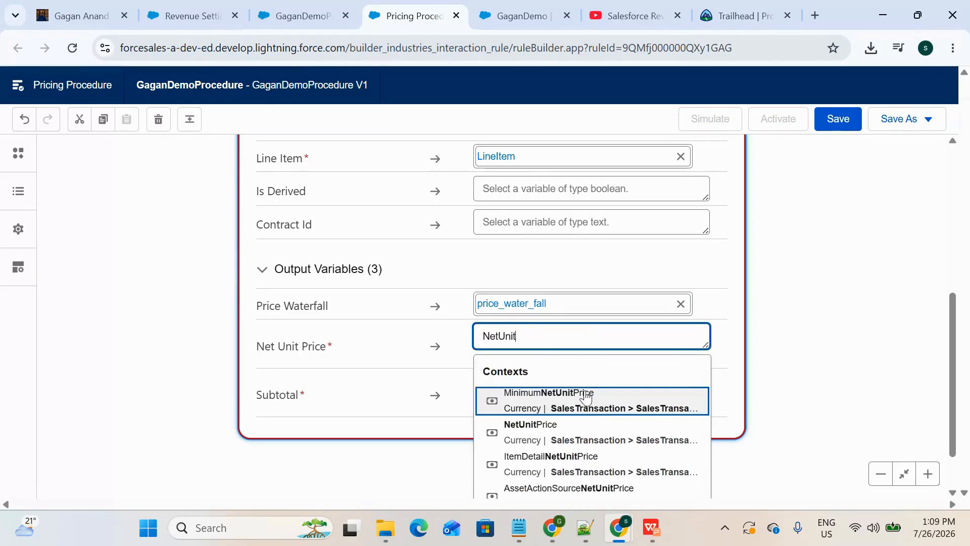
{"action": "key", "text": "Down"}
{"action": "key", "text": "Return"}
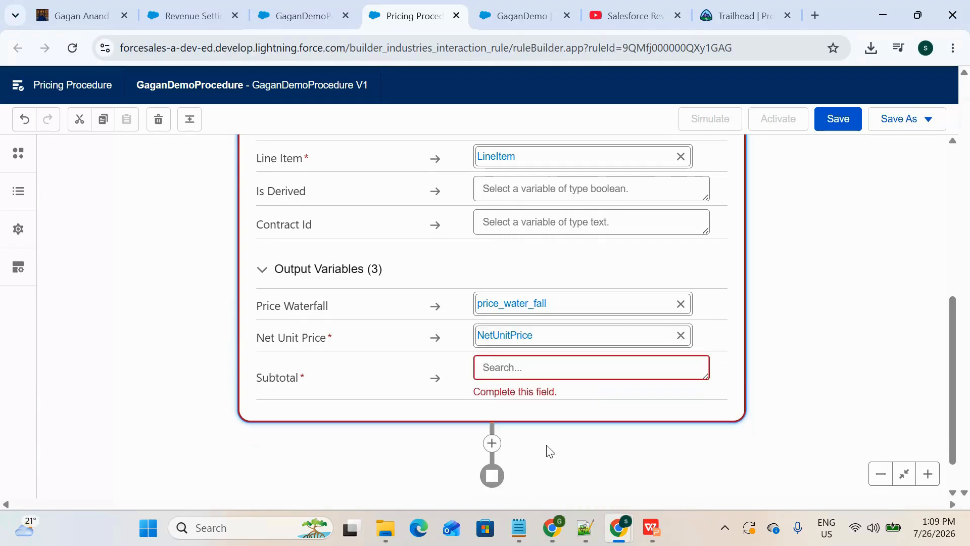
Step: Map the Subtotal output variable to the ItemSubtotal context tag
{"action": "left_click", "coordinate": [541, 363]}
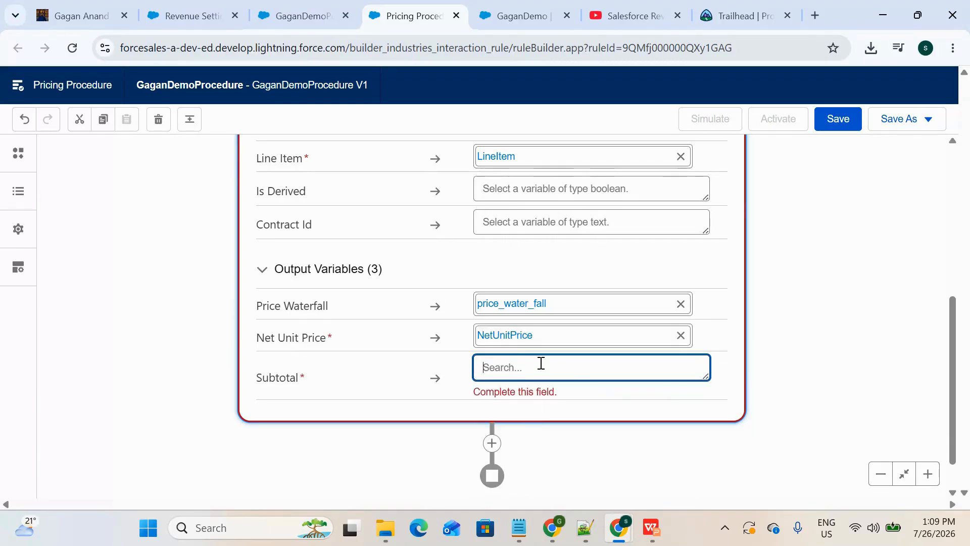
{"action": "type", "text": "ItemSubto"}
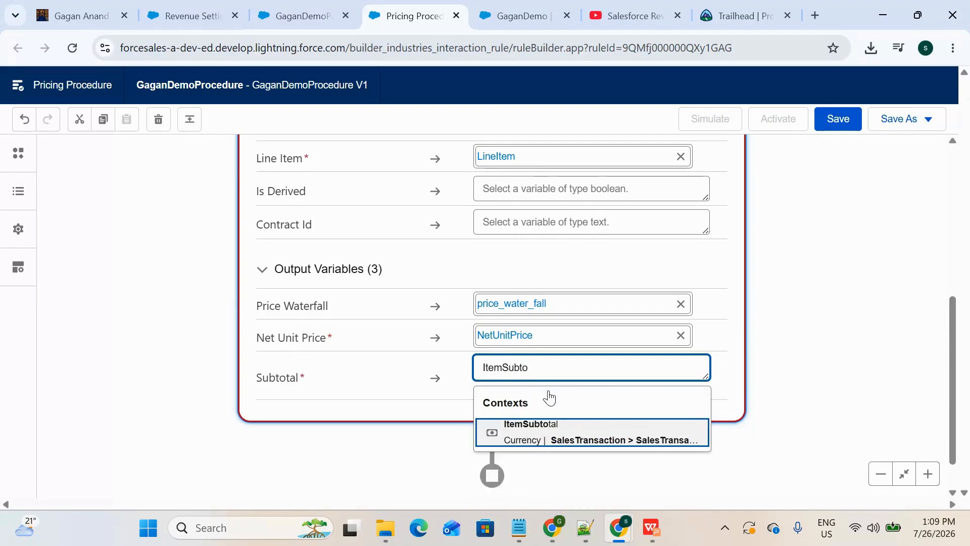
{"action": "left_click", "coordinate": [554, 433]}
{"action": "scroll", "coordinate": [558, 445], "scroll_direction": "up", "scroll_amount": 2}
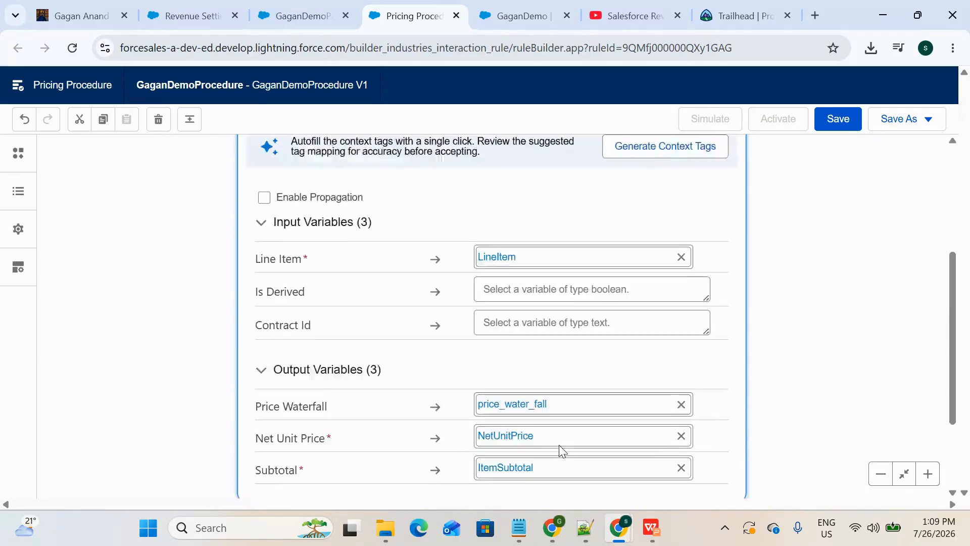
{"action": "scroll", "coordinate": [558, 445], "scroll_direction": "down", "scroll_amount": 3}
{"action": "scroll", "coordinate": [559, 445], "scroll_direction": "up", "scroll_amount": 3}
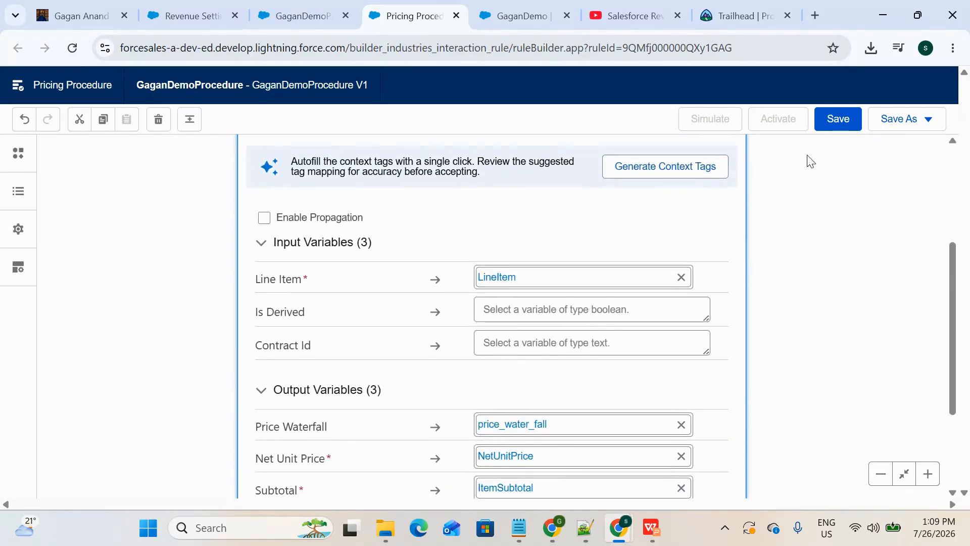
Step: Save the pricing procedure version with its completed Pricing Setting element and try to activate it
{"action": "left_click", "coordinate": [837, 119]}
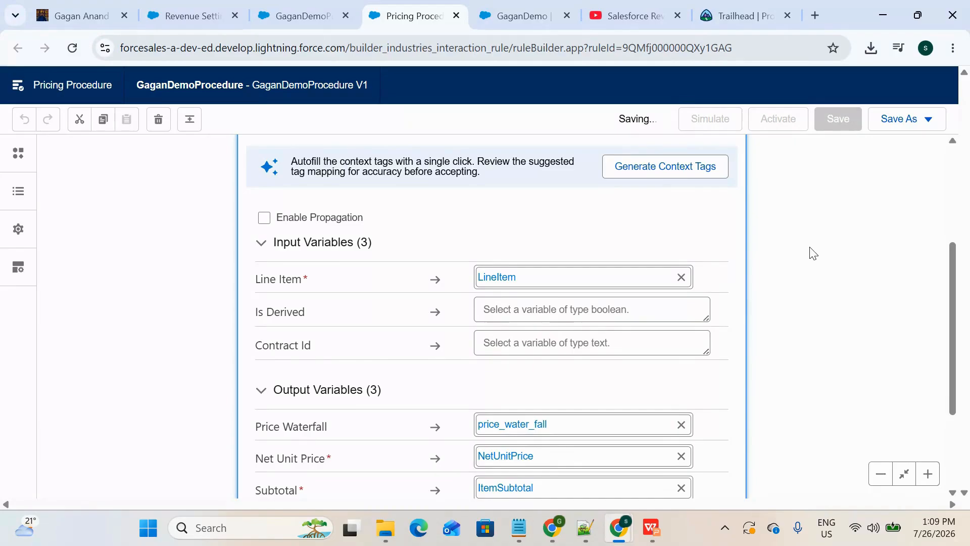
{"action": "scroll", "coordinate": [812, 252], "scroll_direction": "down", "scroll_amount": 3}
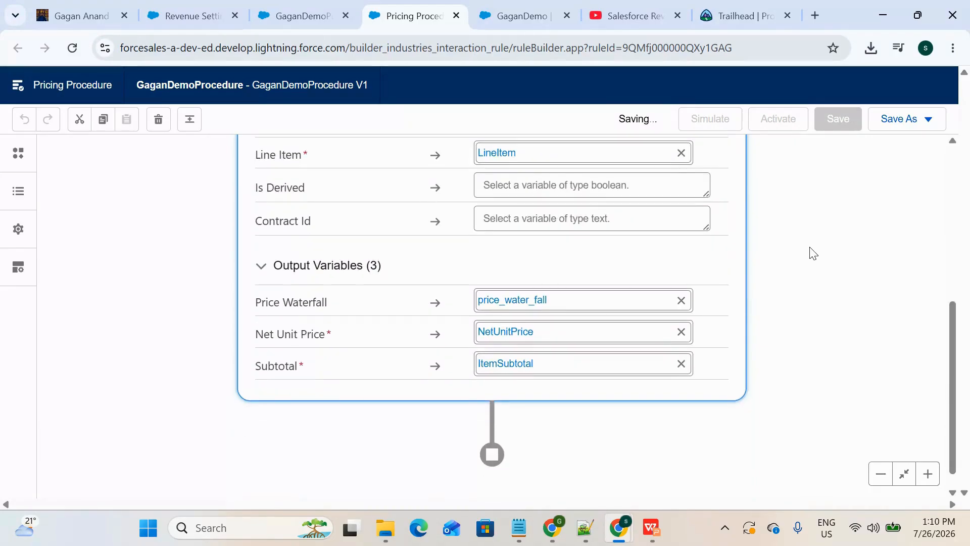
{"action": "scroll", "coordinate": [728, 202], "scroll_direction": "up", "scroll_amount": 4}
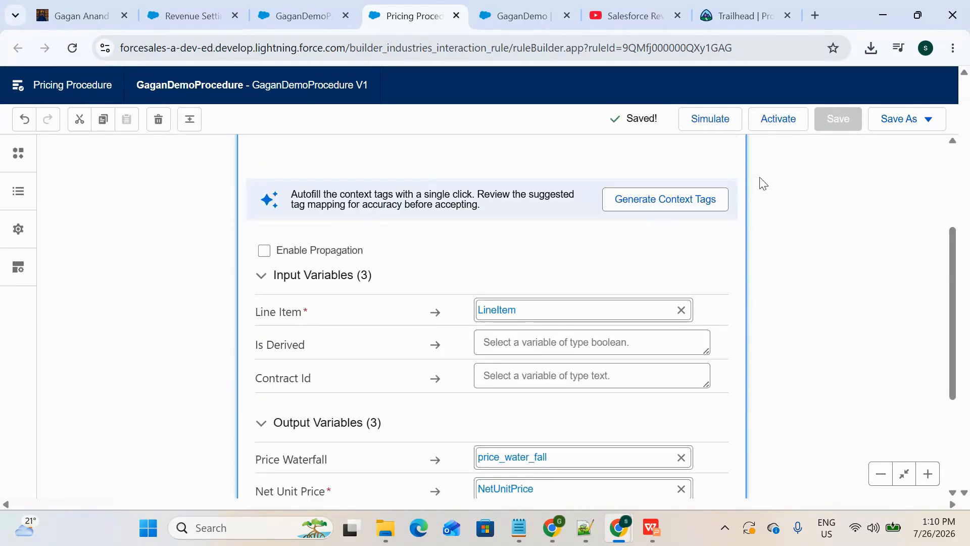
{"action": "left_click", "coordinate": [777, 120]}
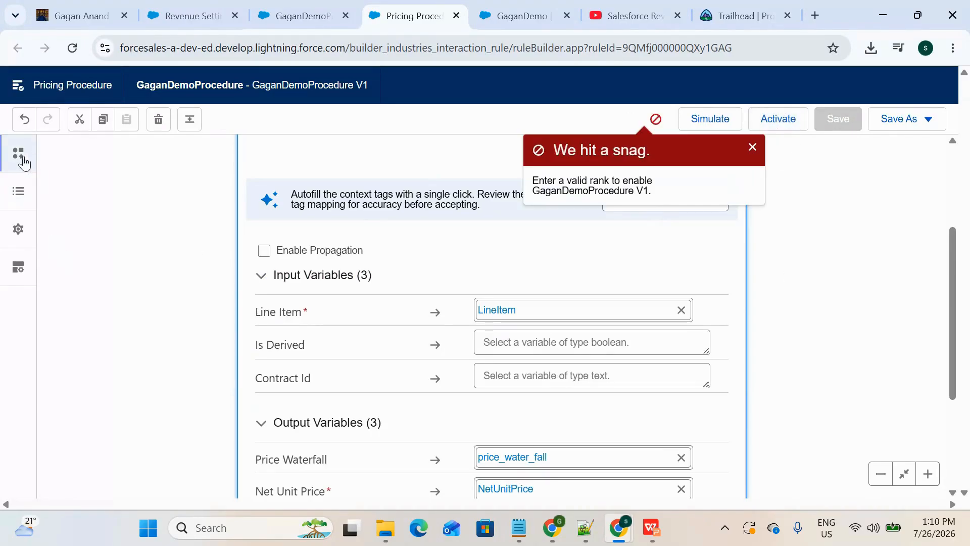
Step: Enter a rank in the procedure version's advanced details, save the change and activate the version
{"action": "left_click", "coordinate": [18, 229]}
{"action": "scroll", "coordinate": [62, 268], "scroll_direction": "down", "scroll_amount": 5}
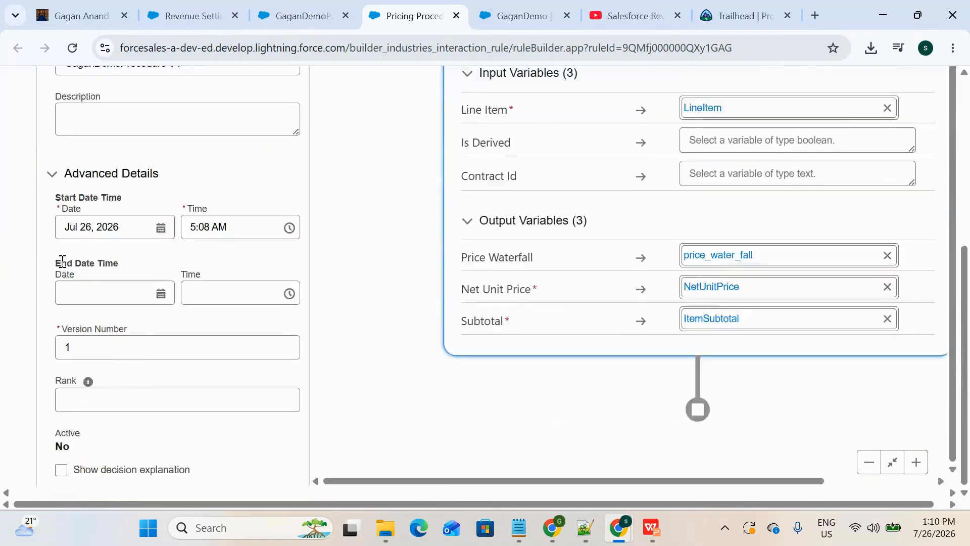
{"action": "left_click", "coordinate": [98, 400]}
{"action": "scroll", "coordinate": [245, 396], "scroll_direction": "up", "scroll_amount": 5}
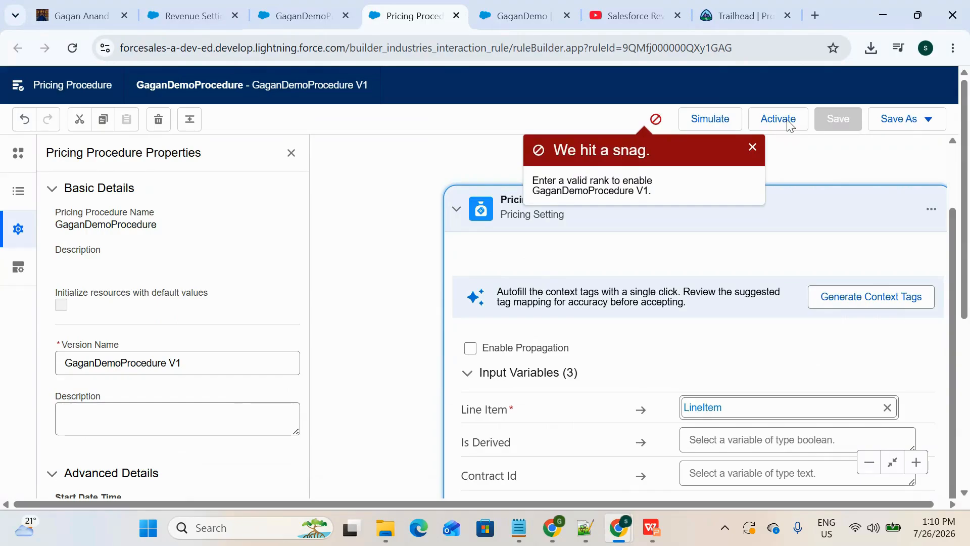
{"action": "left_click", "coordinate": [752, 148]}
{"action": "left_click", "coordinate": [838, 121]}
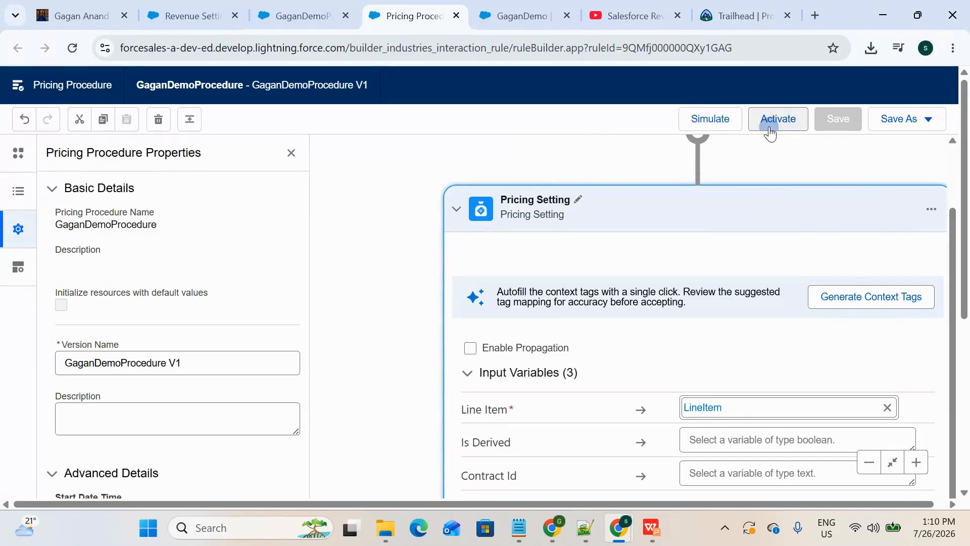
{"action": "left_click_drag", "start_coordinate": [539, 232], "coordinate": [474, 234]}
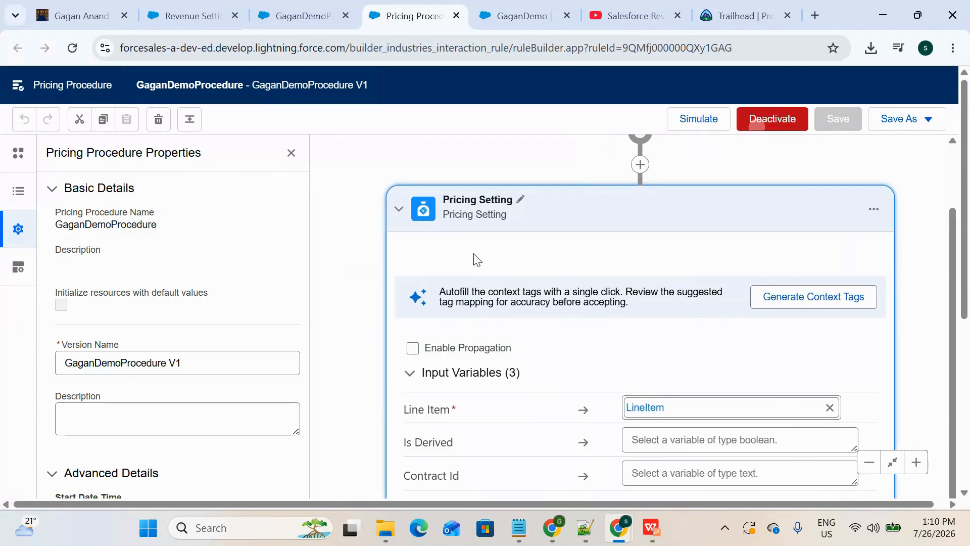
Step: Go to the Revenue Settings setup page, locate the Pricing Procedure setting under Set Up Salesforce Pricing, and reload the page
{"action": "left_click", "coordinate": [313, 5]}
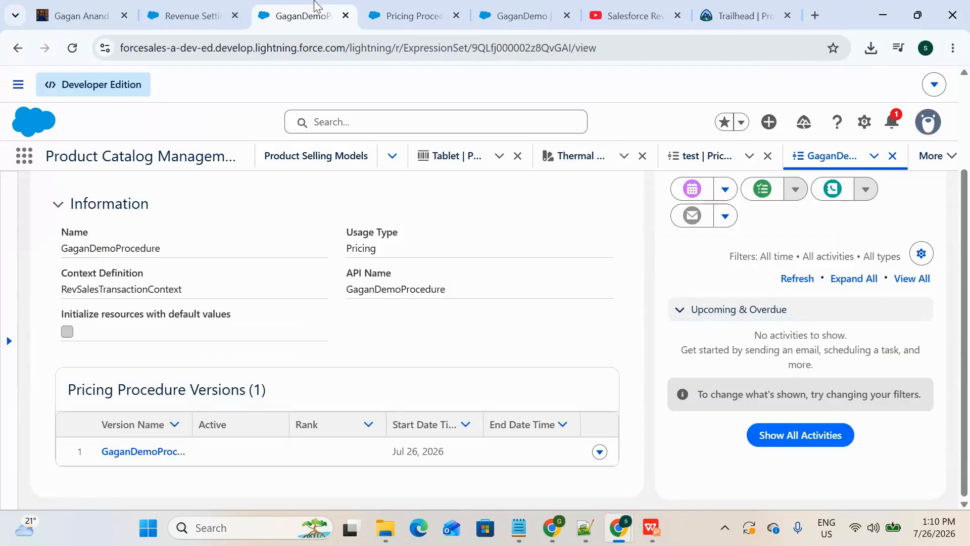
{"action": "left_click", "coordinate": [200, 6]}
{"action": "scroll", "coordinate": [126, 199], "scroll_direction": "up", "scroll_amount": 3}
{"action": "scroll", "coordinate": [143, 270], "scroll_direction": "down", "scroll_amount": 2}
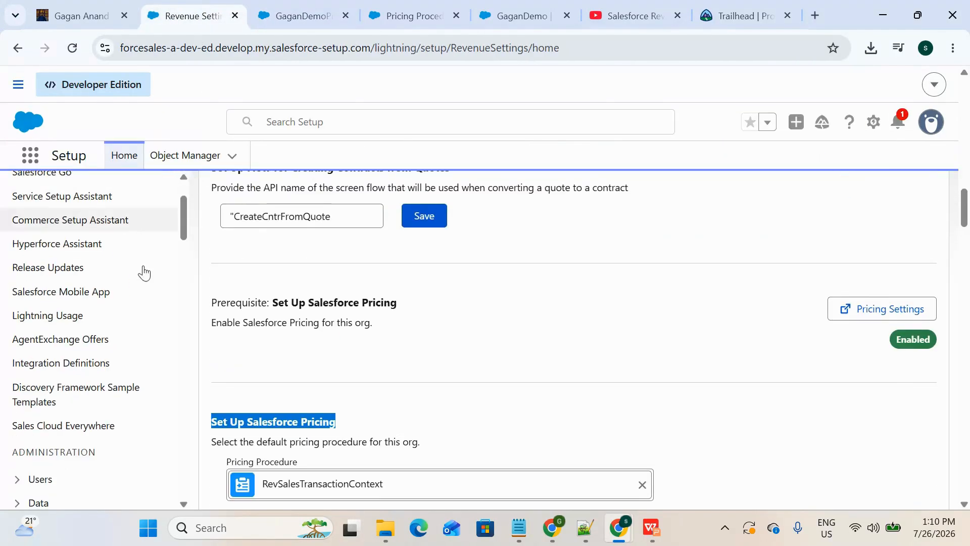
{"action": "scroll", "coordinate": [578, 296], "scroll_direction": "down", "scroll_amount": 4}
{"action": "left_click", "coordinate": [646, 259]}
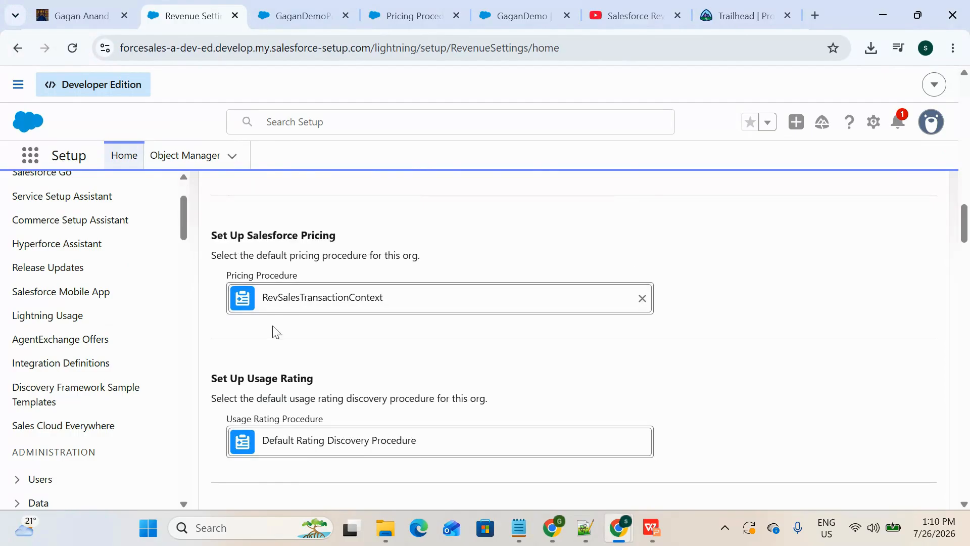
{"action": "left_click_drag", "start_coordinate": [300, 276], "coordinate": [229, 271]}
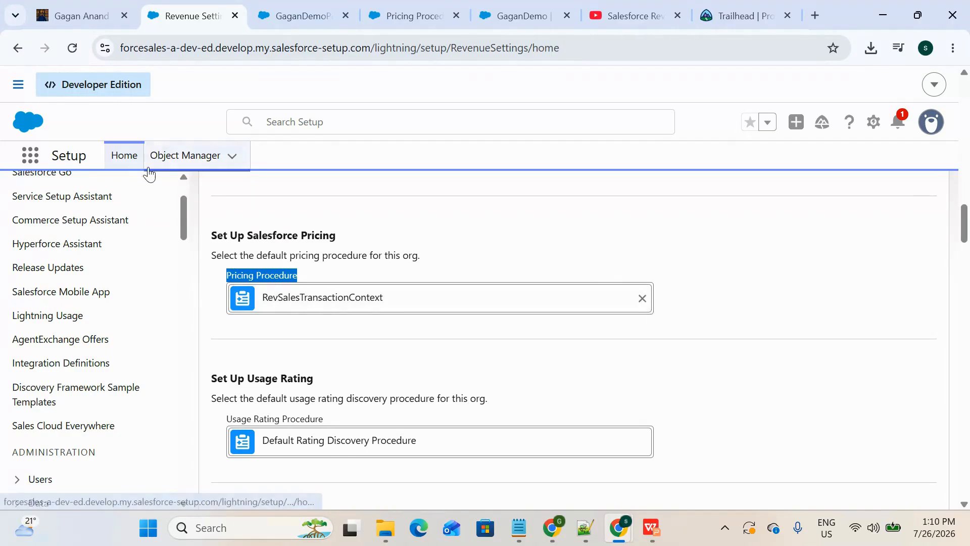
{"action": "left_click", "coordinate": [73, 47]}
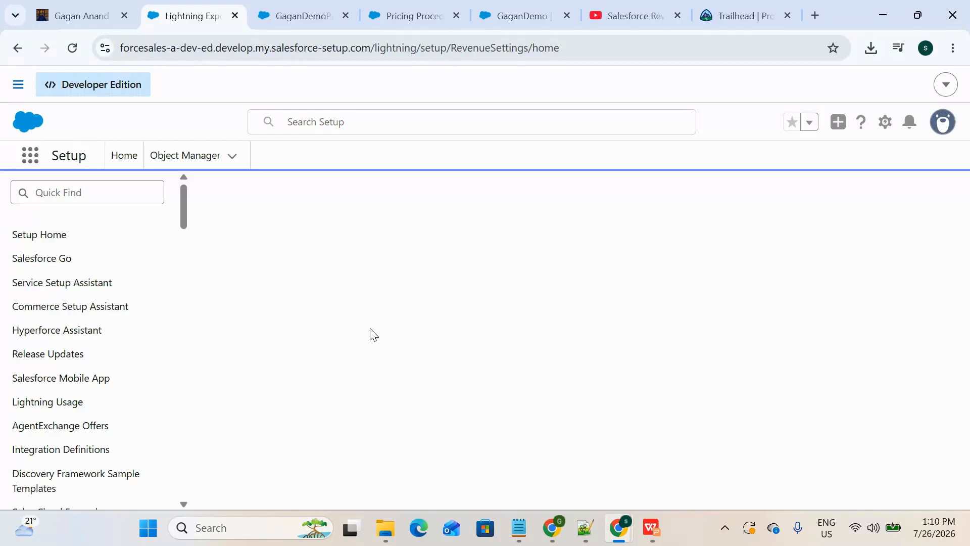
Step: Replace RevSalesTransactionContext with the newly activated pricing procedure as the org's default under Set Up Salesforce Pricing
{"action": "scroll", "coordinate": [370, 329], "scroll_direction": "down", "scroll_amount": 6}
{"action": "scroll", "coordinate": [370, 329], "scroll_direction": "down", "scroll_amount": 20}
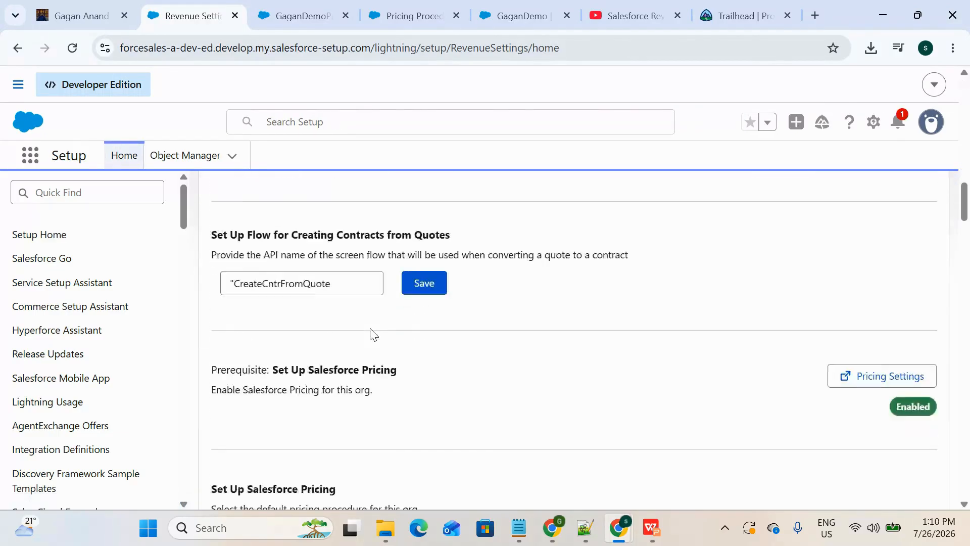
{"action": "scroll", "coordinate": [374, 334], "scroll_direction": "up", "scroll_amount": 15}
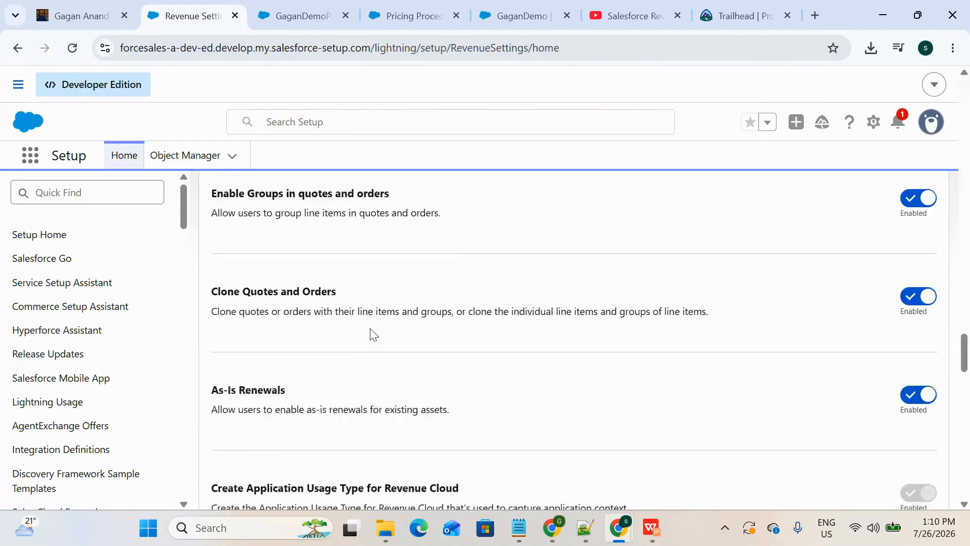
{"action": "scroll", "coordinate": [371, 333], "scroll_direction": "up", "scroll_amount": 5}
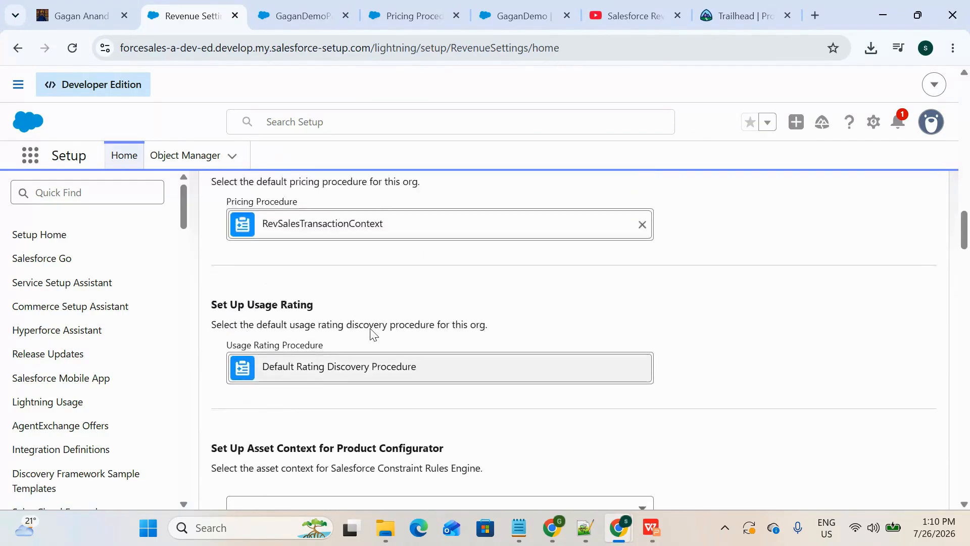
{"action": "scroll", "coordinate": [372, 333], "scroll_direction": "down", "scroll_amount": 3}
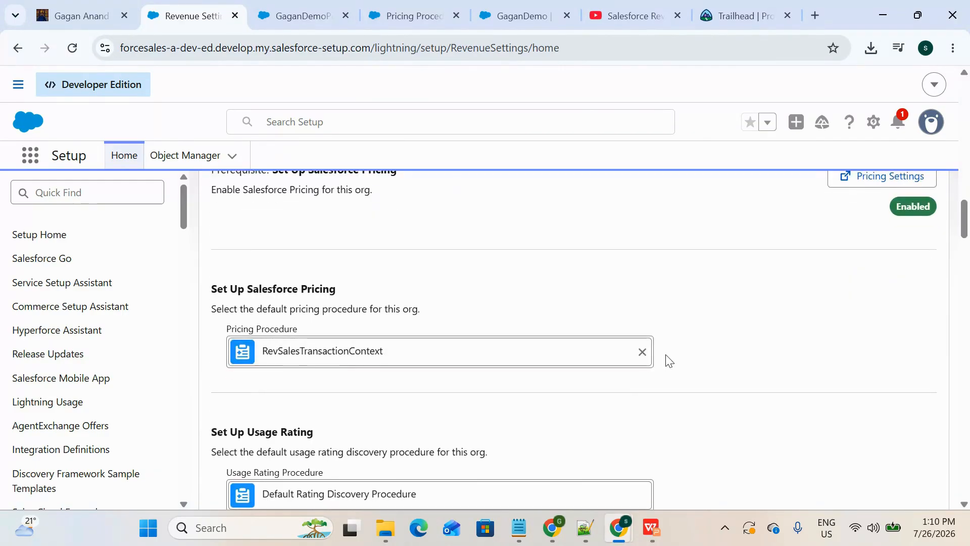
{"action": "left_click", "coordinate": [642, 351]}
{"action": "left_click", "coordinate": [394, 356]}
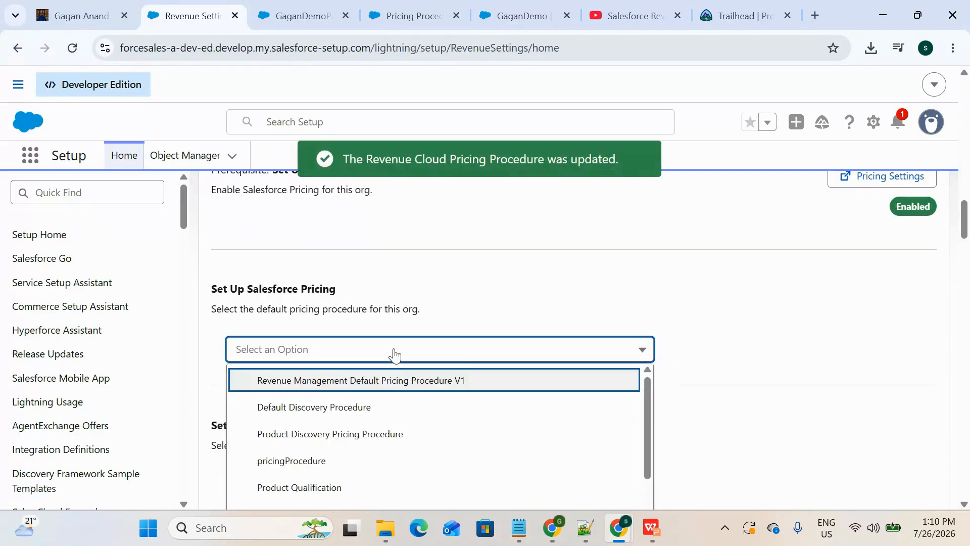
{"action": "scroll", "coordinate": [384, 421], "scroll_direction": "down", "scroll_amount": 10}
{"action": "scroll", "coordinate": [370, 330], "scroll_direction": "up", "scroll_amount": 3}
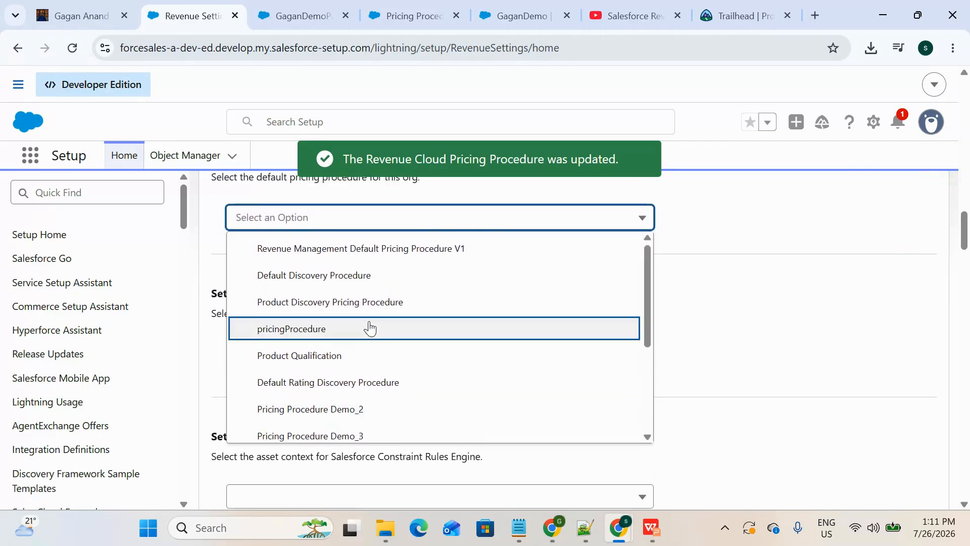
{"action": "scroll", "coordinate": [371, 329], "scroll_direction": "down", "scroll_amount": 3}
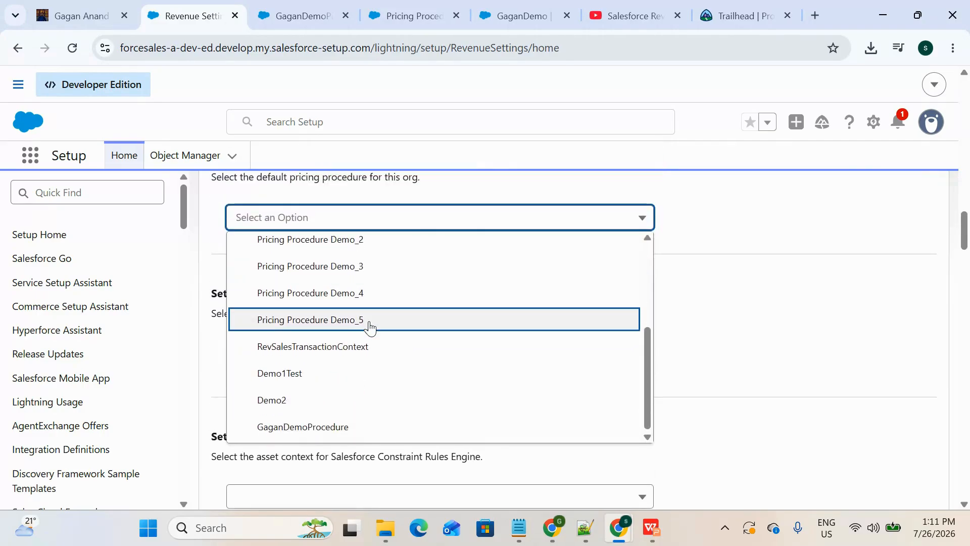
{"action": "left_click", "coordinate": [342, 438]}
Step: Review the new pricing procedure's record, the Revenue Settings page and the earlier demo procedure's record
{"action": "left_click", "coordinate": [313, 22]}
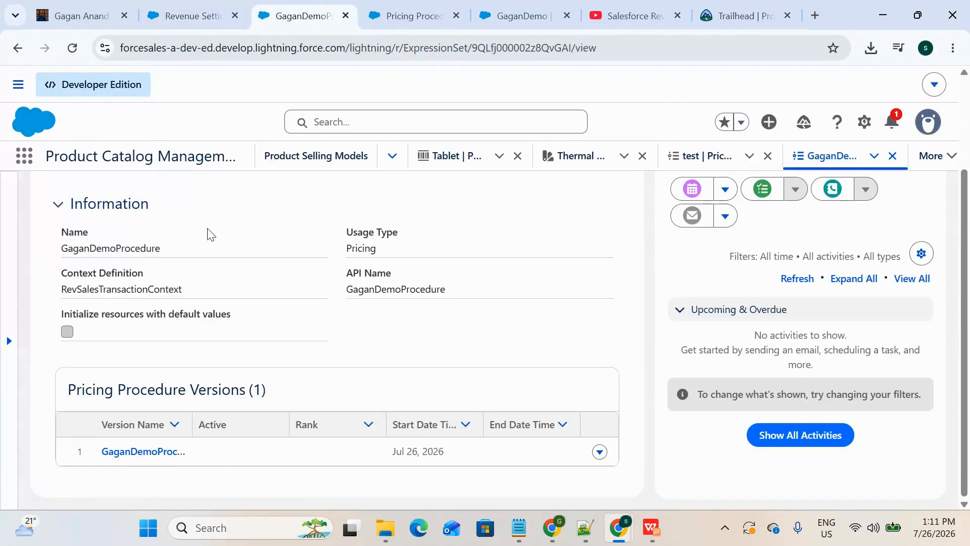
{"action": "scroll", "coordinate": [207, 228], "scroll_direction": "up", "scroll_amount": 2}
{"action": "left_click", "coordinate": [198, 16]}
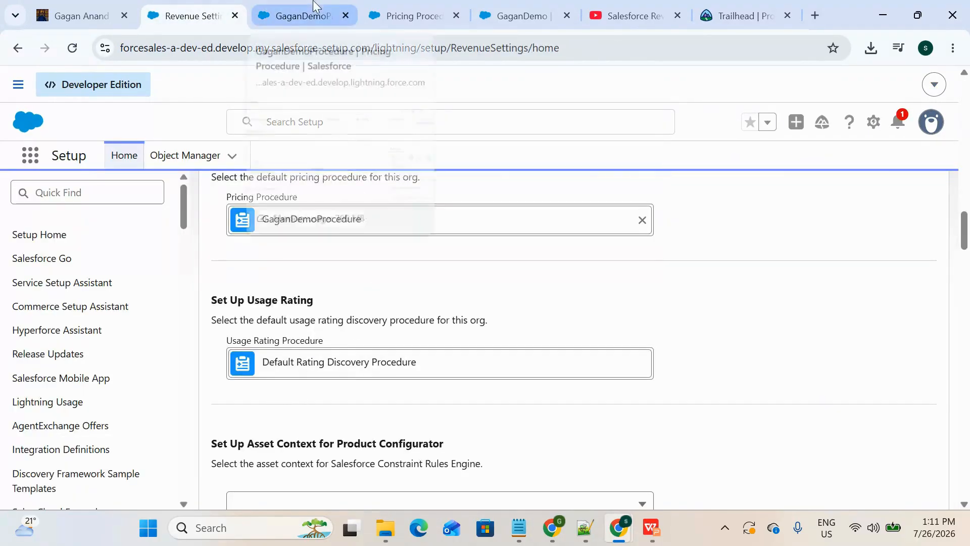
{"action": "left_click", "coordinate": [413, 7]}
{"action": "left_click", "coordinate": [493, 7]}
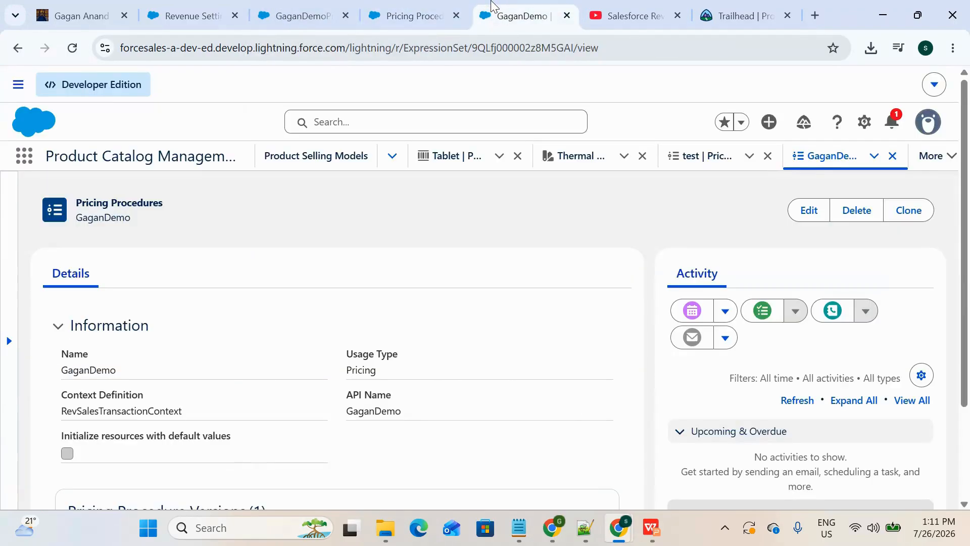
Step: Find the Quotes list and open the Data quote linked to the Mobile opportunity
{"action": "left_click", "coordinate": [24, 156]}
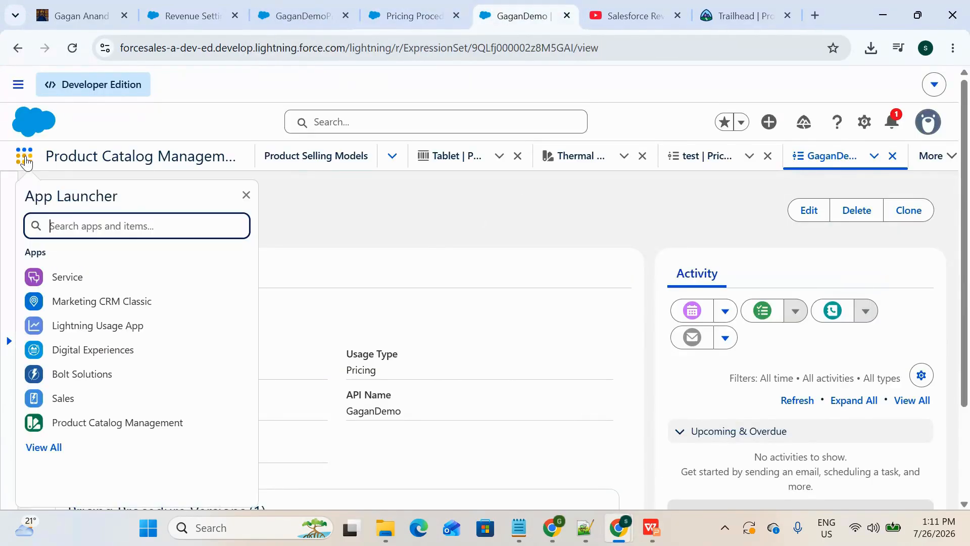
{"action": "type", "text": "quote"}
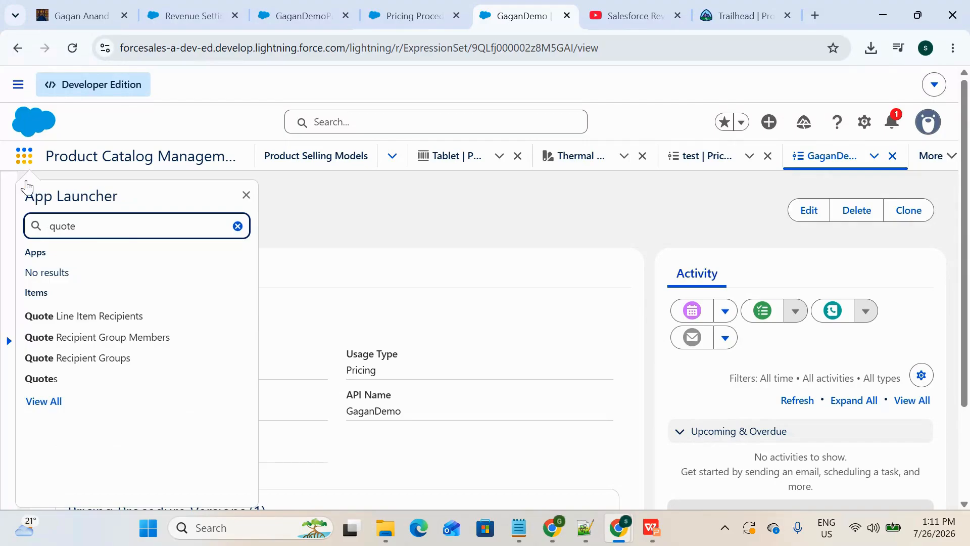
{"action": "left_click", "coordinate": [57, 383]}
{"action": "left_click", "coordinate": [448, 7]}
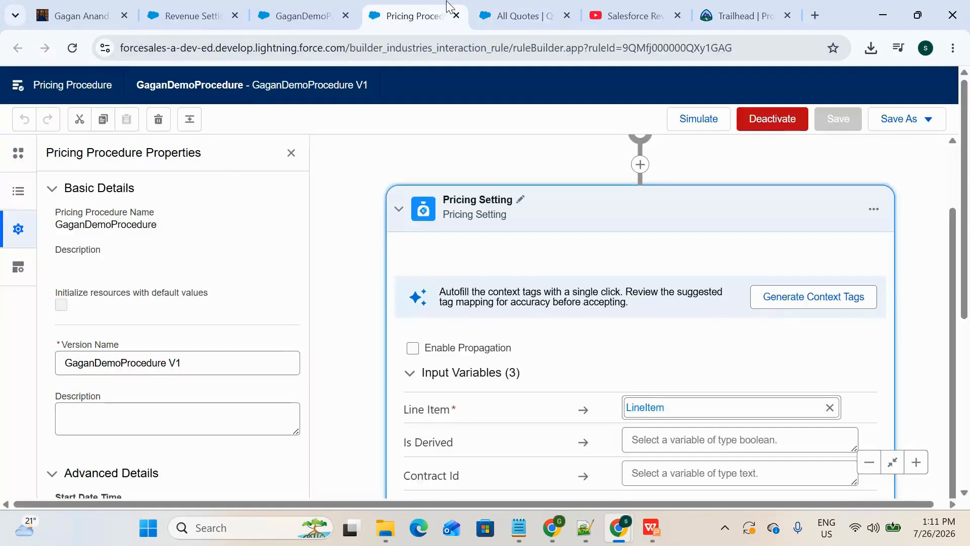
{"action": "left_click", "coordinate": [519, 17]}
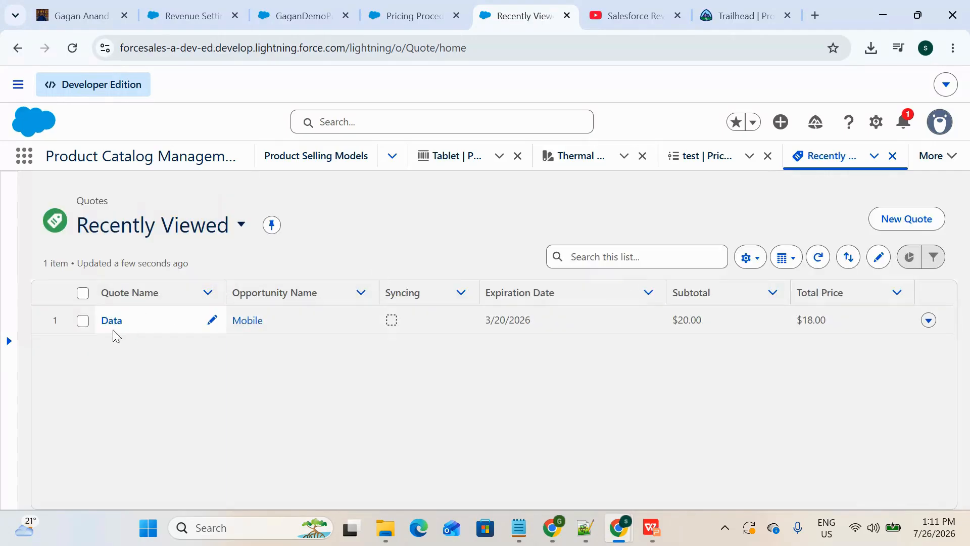
{"action": "left_click", "coordinate": [110, 327]}
Step: Delete the Mobile data line item from the quote
{"action": "scroll", "coordinate": [361, 427], "scroll_direction": "down", "scroll_amount": 5}
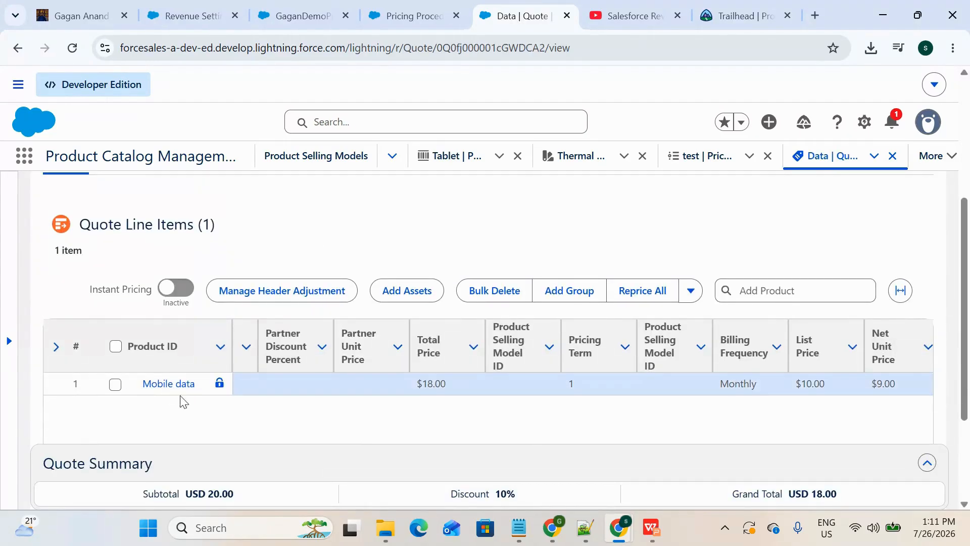
{"action": "scroll", "coordinate": [263, 401], "scroll_direction": "right", "scroll_amount": 4}
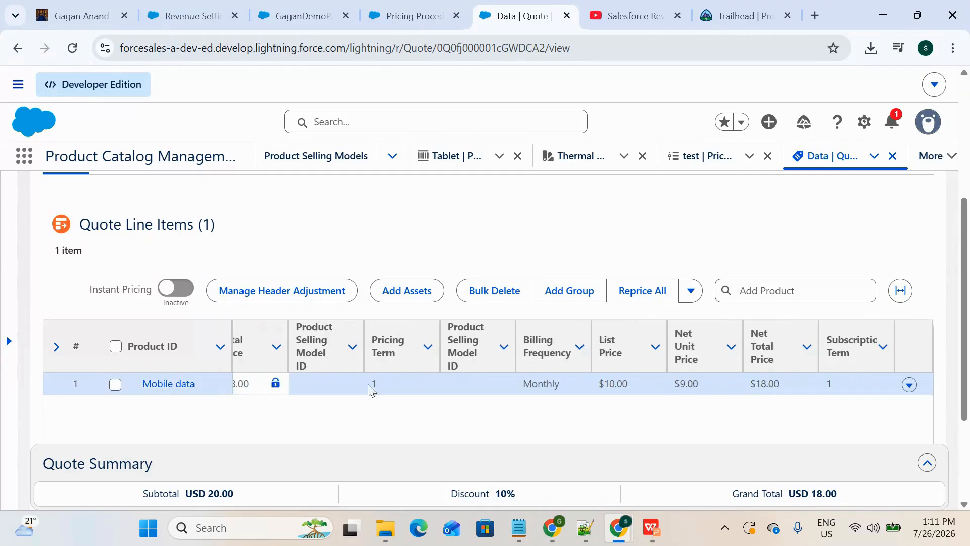
{"action": "left_click", "coordinate": [909, 385]}
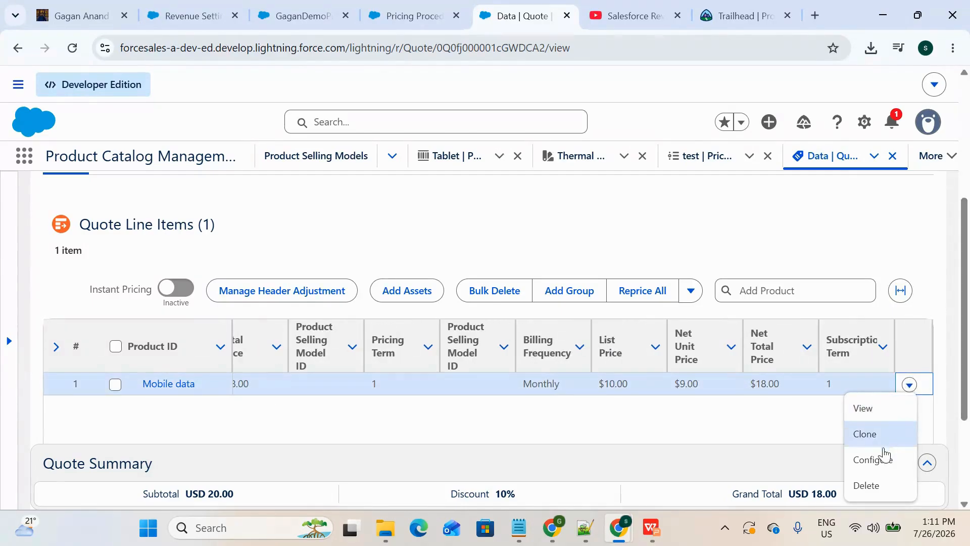
{"action": "left_click", "coordinate": [875, 485]}
{"action": "left_click", "coordinate": [736, 342]}
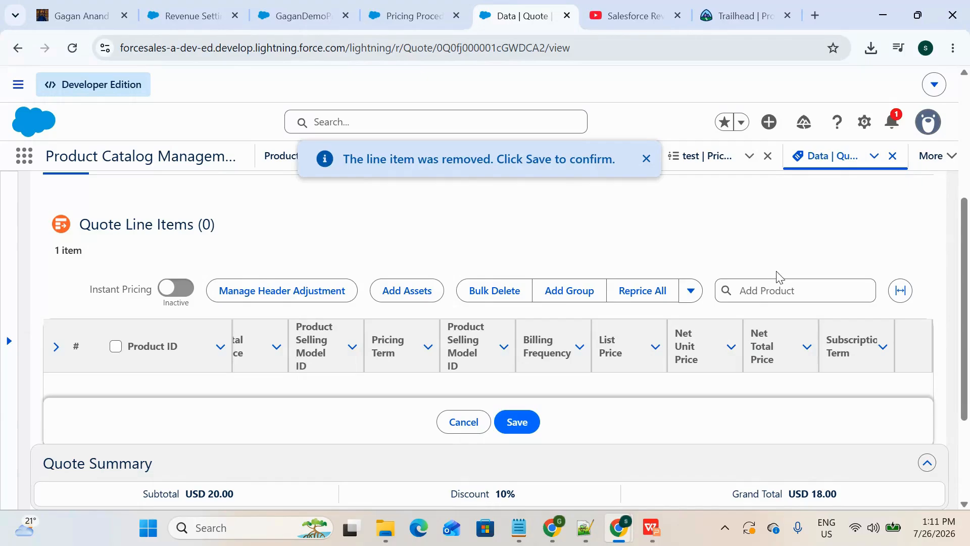
Step: Add the Mobile data product back to the quote, save it and check the new line's price columns
{"action": "left_click", "coordinate": [797, 297]}
{"action": "type", "text": "Mobil"}
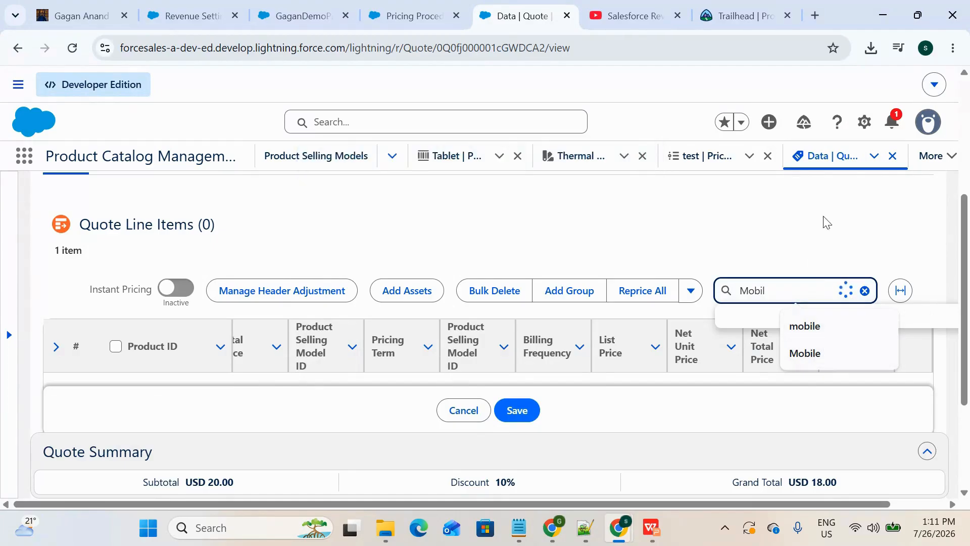
{"action": "left_click", "coordinate": [819, 330]}
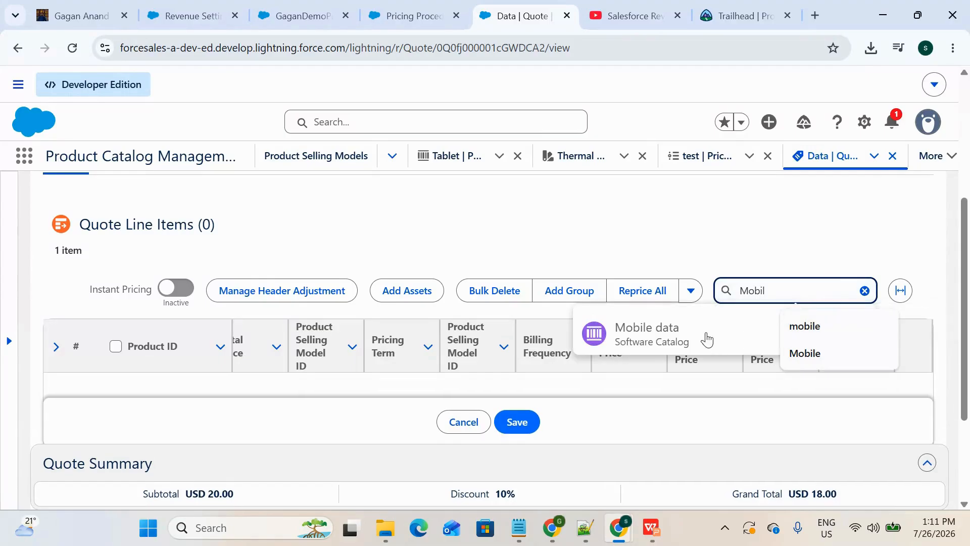
{"action": "left_click", "coordinate": [705, 339]}
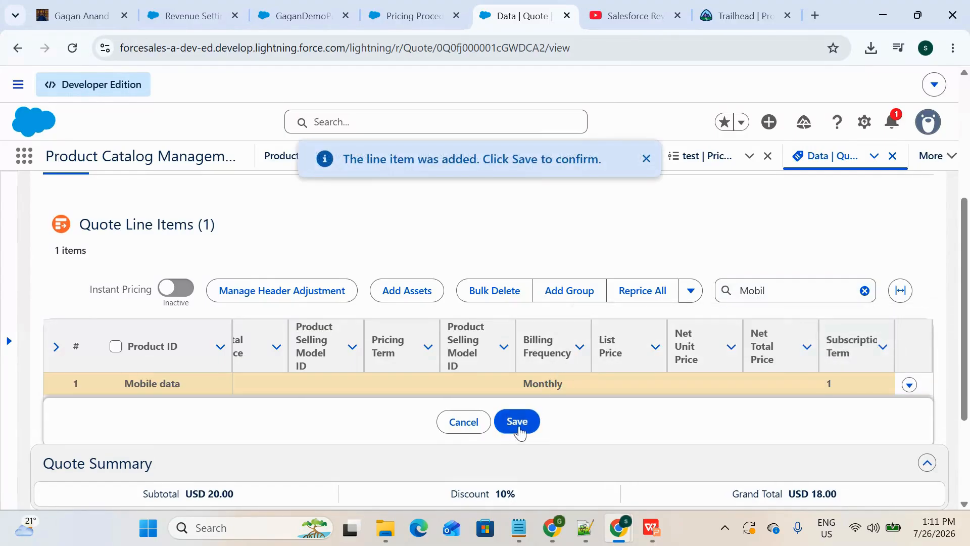
{"action": "left_click", "coordinate": [516, 422]}
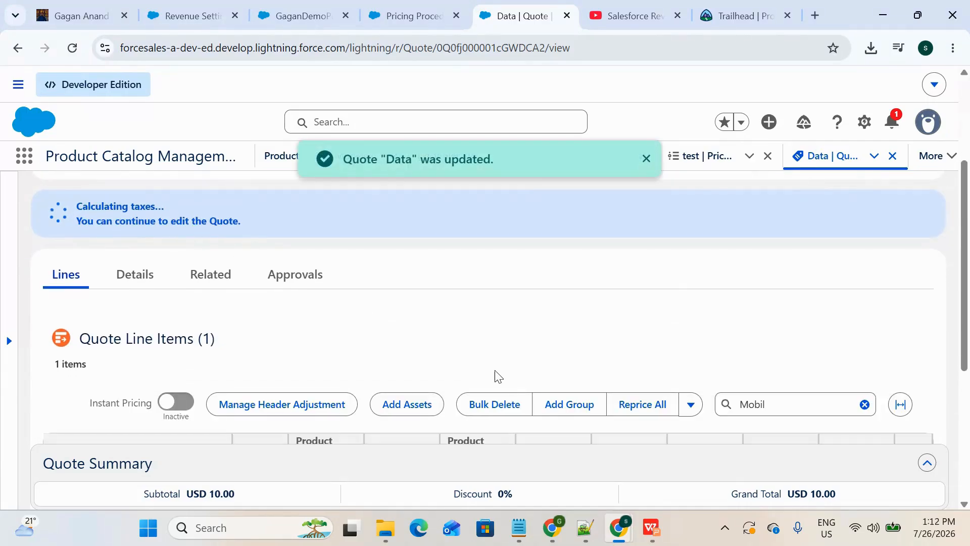
{"action": "scroll", "coordinate": [495, 374], "scroll_direction": "down", "scroll_amount": 3}
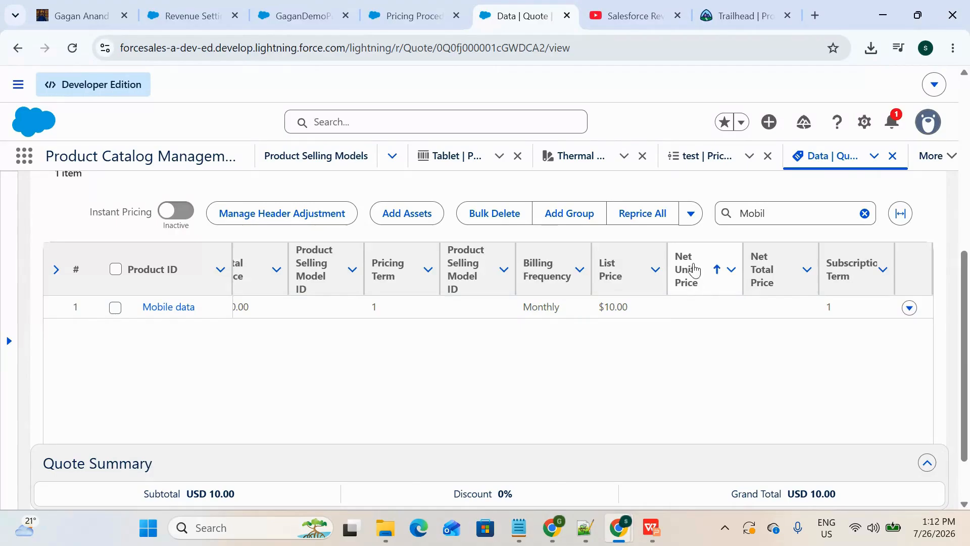
{"action": "scroll", "coordinate": [687, 283], "scroll_direction": "up", "scroll_amount": 1}
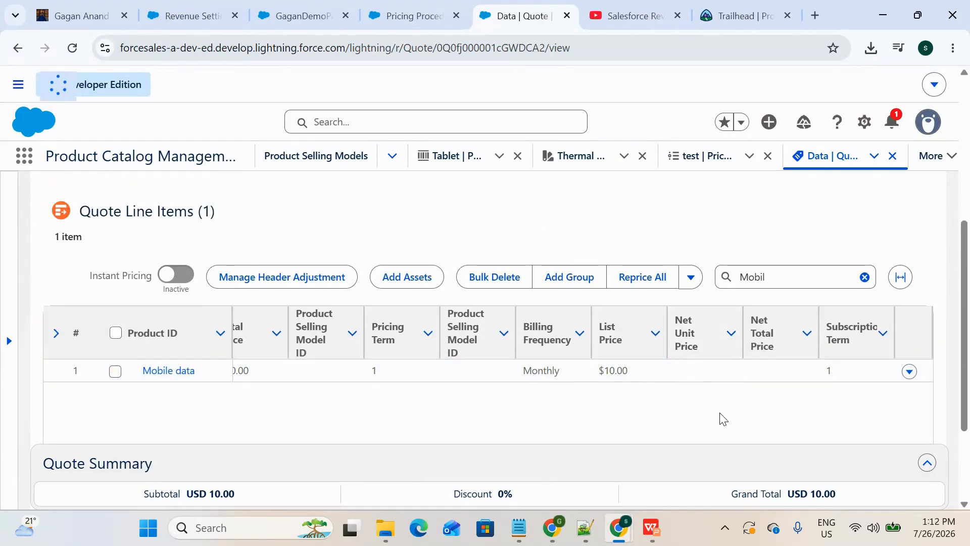
Step: Return to the pricing procedure builder, collapse the Pricing Setting element, browse the available elements and deactivate version V1
{"action": "left_click", "coordinate": [412, 16]}
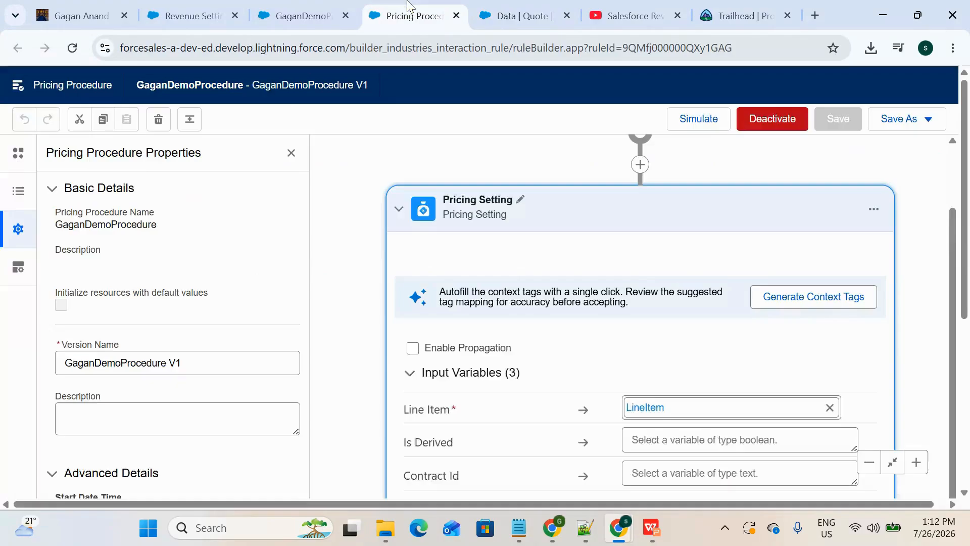
{"action": "scroll", "coordinate": [473, 322], "scroll_direction": "down", "scroll_amount": 1}
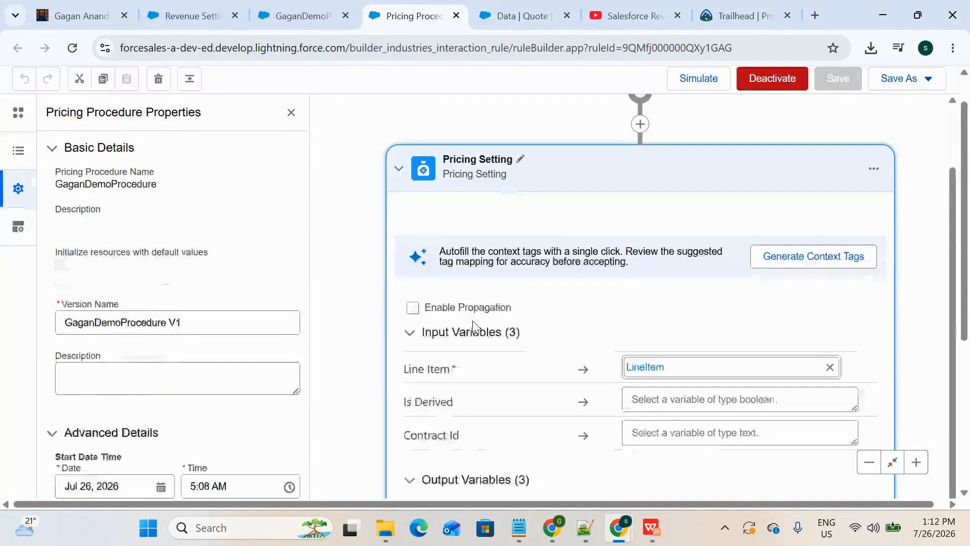
{"action": "scroll", "coordinate": [473, 321], "scroll_direction": "up", "scroll_amount": 1}
{"action": "left_click", "coordinate": [400, 207]}
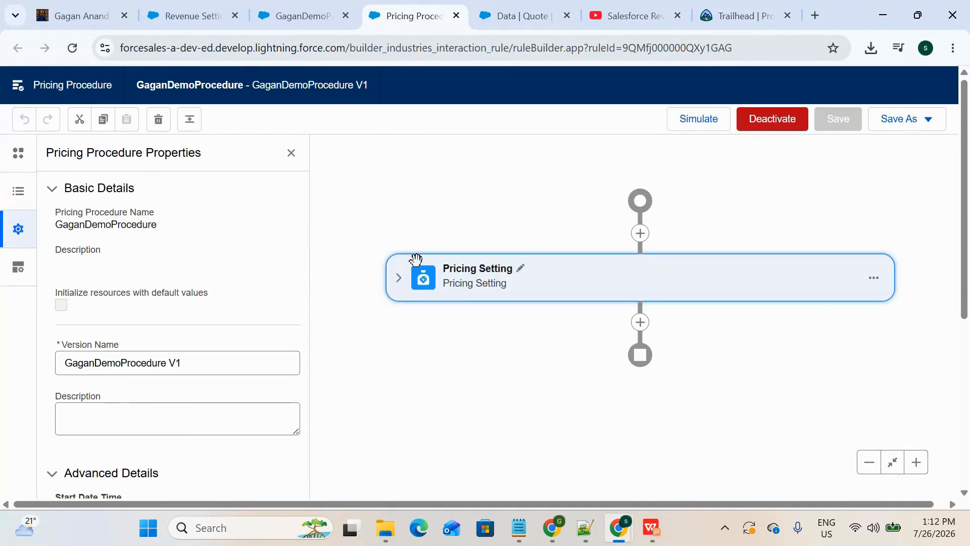
{"action": "left_click", "coordinate": [637, 322]}
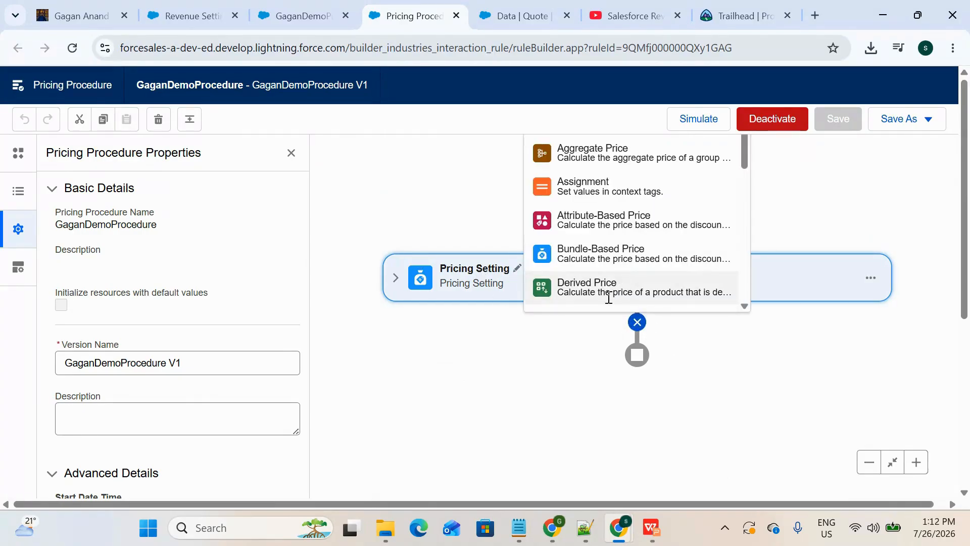
{"action": "scroll", "coordinate": [608, 298], "scroll_direction": "down", "scroll_amount": 9}
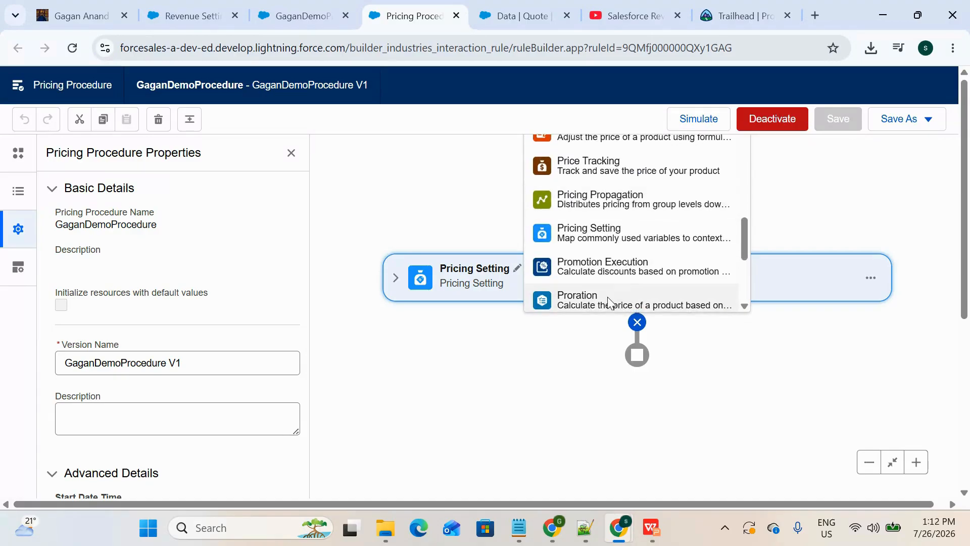
{"action": "scroll", "coordinate": [617, 253], "scroll_direction": "down", "scroll_amount": 3}
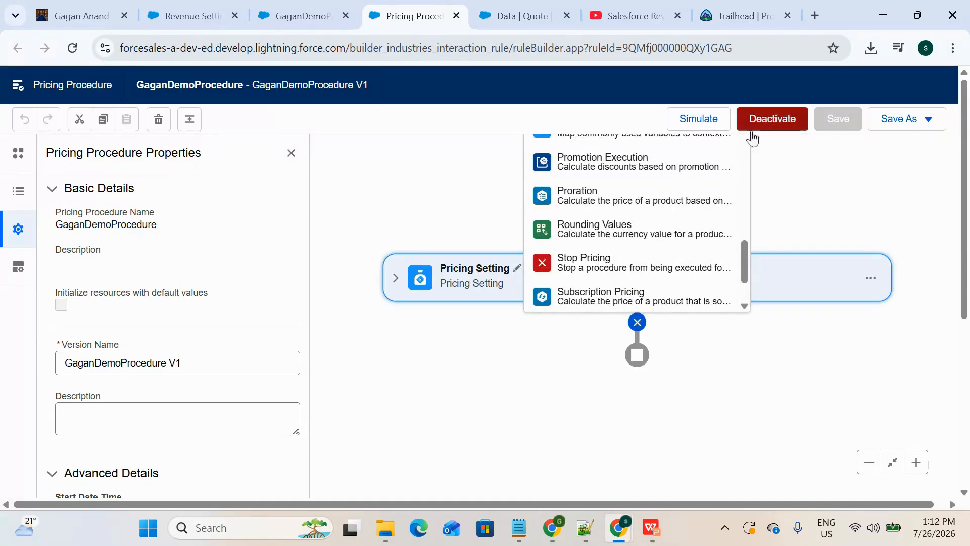
{"action": "scroll", "coordinate": [624, 259], "scroll_direction": "up", "scroll_amount": 3}
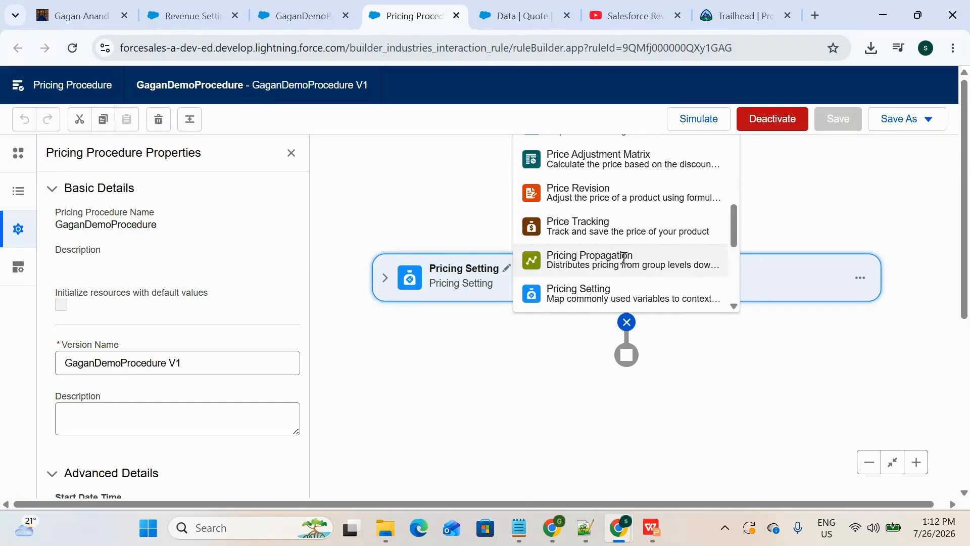
{"action": "left_click", "coordinate": [778, 119]}
{"action": "left_click", "coordinate": [739, 342]}
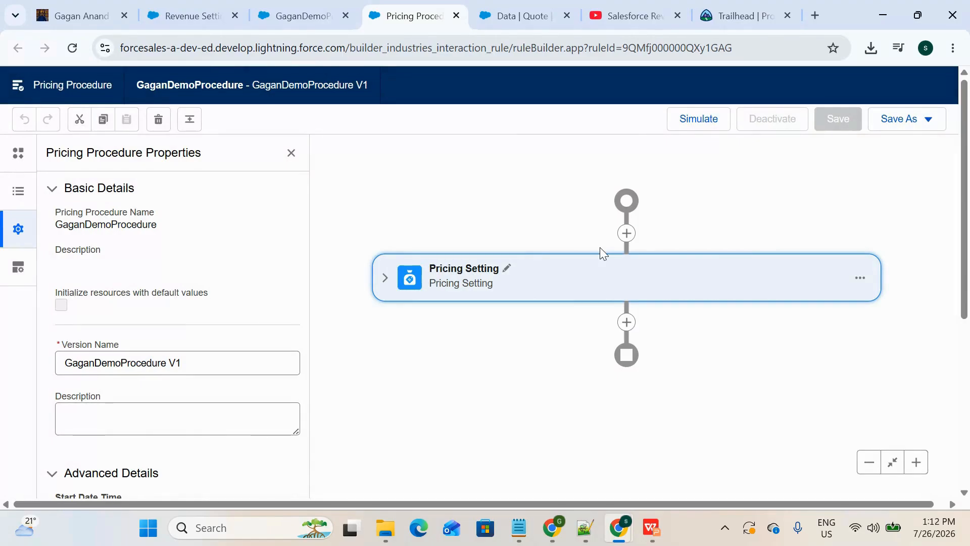
Step: Add a List Price element after the Pricing Setting element in the procedure
{"action": "left_click", "coordinate": [627, 322]}
{"action": "scroll", "coordinate": [610, 276], "scroll_direction": "down", "scroll_amount": 3}
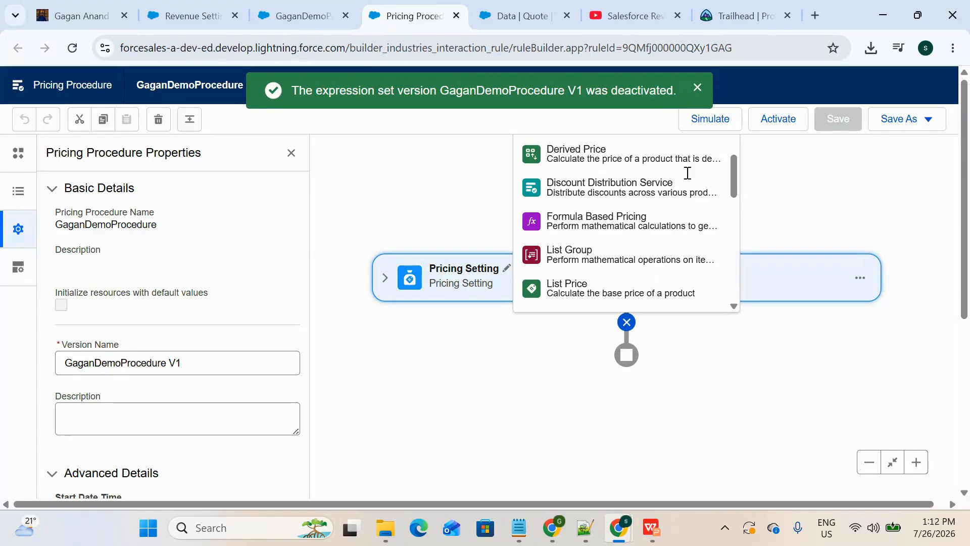
{"action": "left_click", "coordinate": [616, 287]}
{"action": "scroll", "coordinate": [540, 280], "scroll_direction": "up", "scroll_amount": 2}
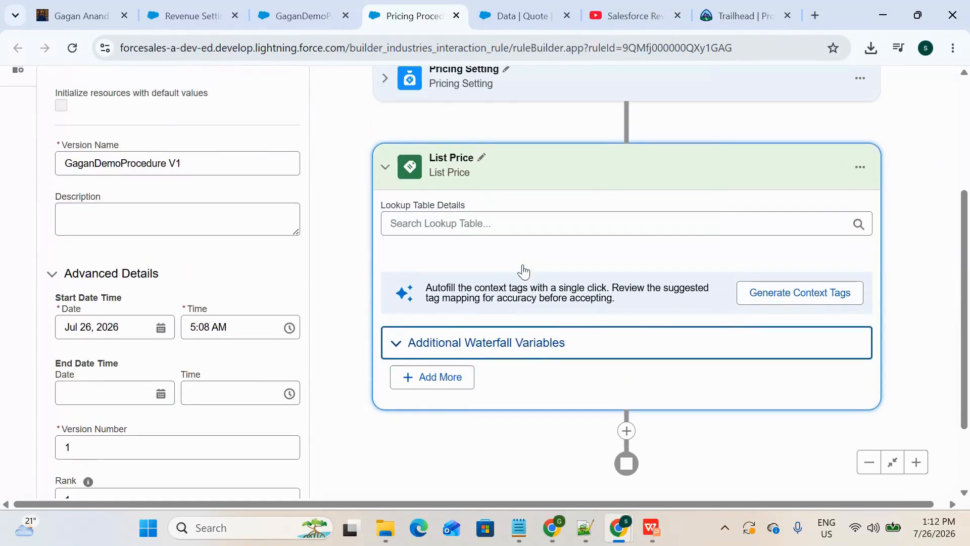
{"action": "scroll", "coordinate": [500, 234], "scroll_direction": "up", "scroll_amount": 2}
{"action": "scroll", "coordinate": [493, 250], "scroll_direction": "down", "scroll_amount": 2}
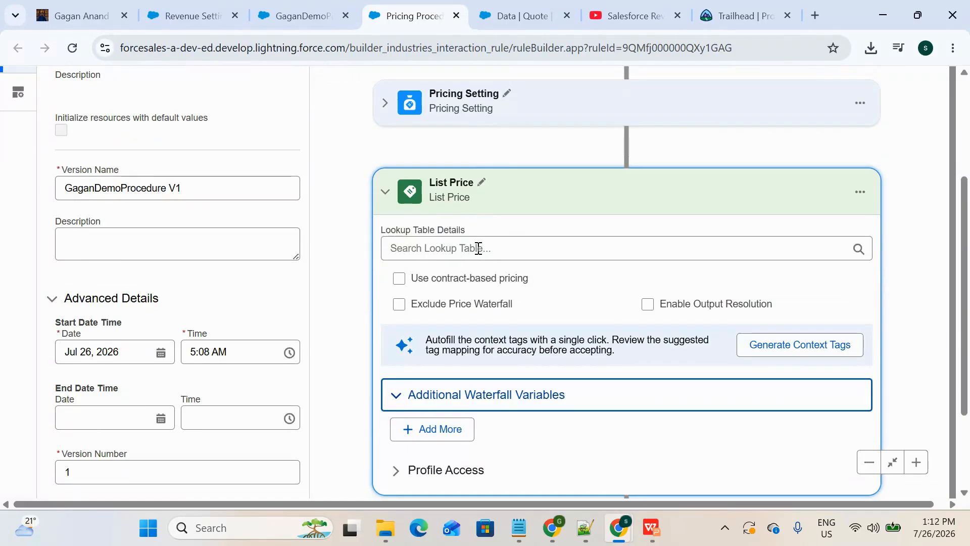
Step: Set the List Price element's lookup table to the Price Book Entries V2 decision table
{"action": "left_click", "coordinate": [478, 248]}
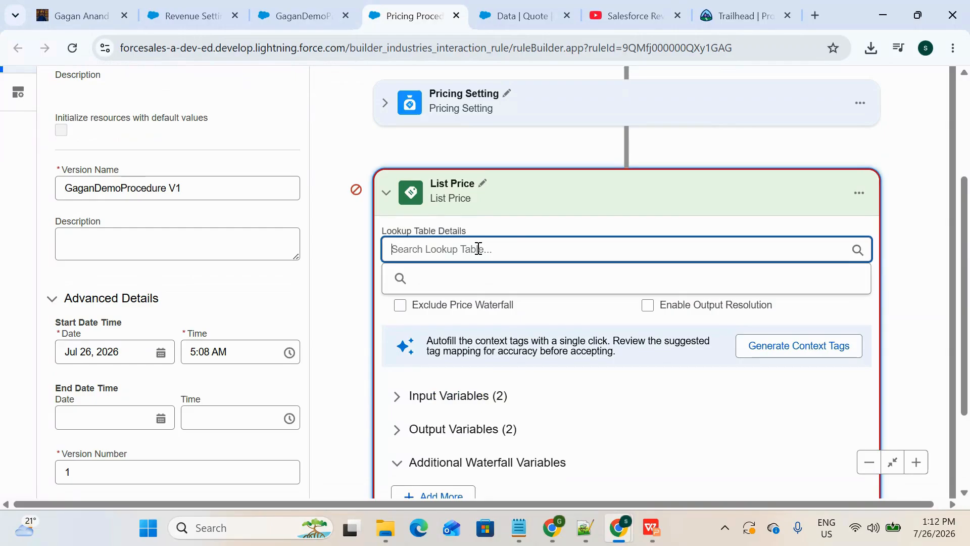
{"action": "type", "text": "Loo"}
{"action": "key", "text": "BackSpace"}
{"action": "key", "text": "BackSpace"}
{"action": "key", "text": "BackSpace"}
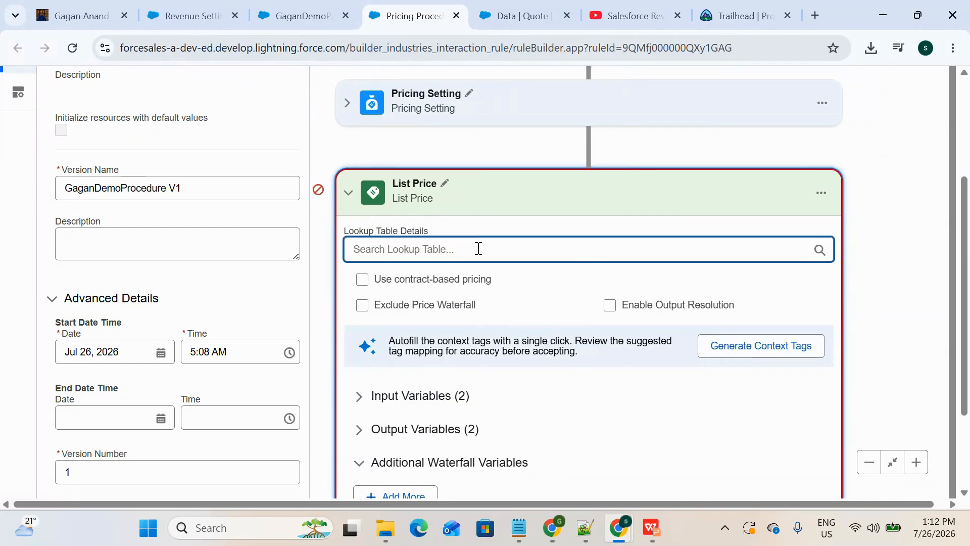
{"action": "type", "text": "Pro"}
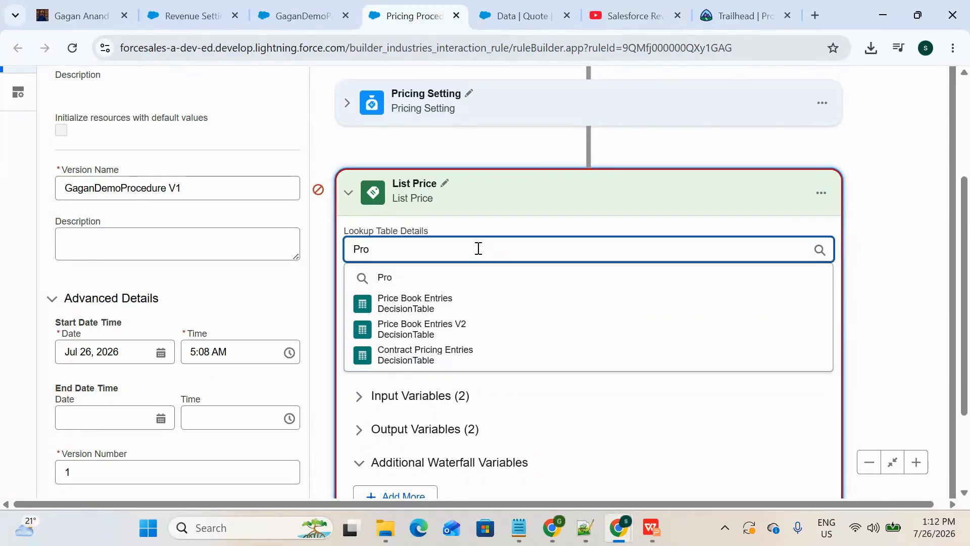
{"action": "left_click", "coordinate": [455, 329]}
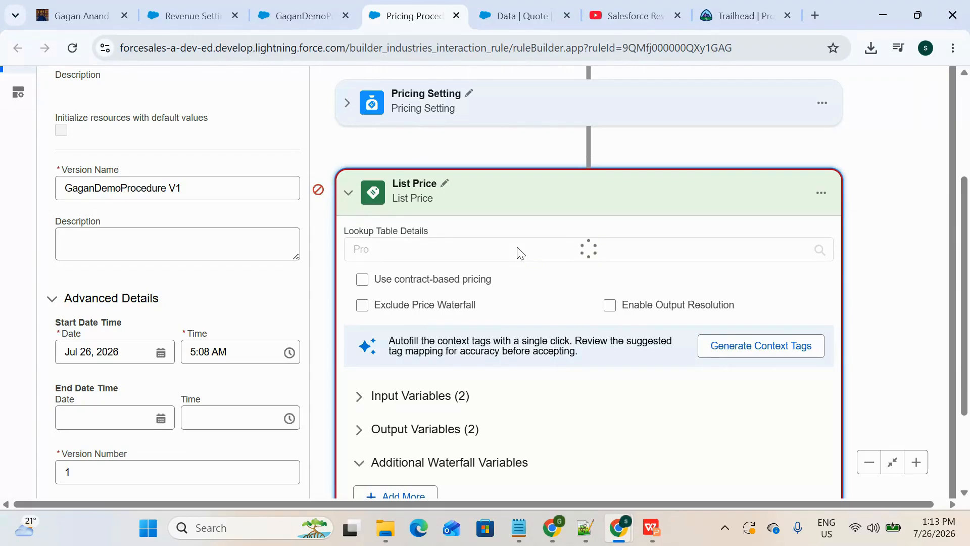
{"action": "scroll", "coordinate": [460, 348], "scroll_direction": "down", "scroll_amount": 1}
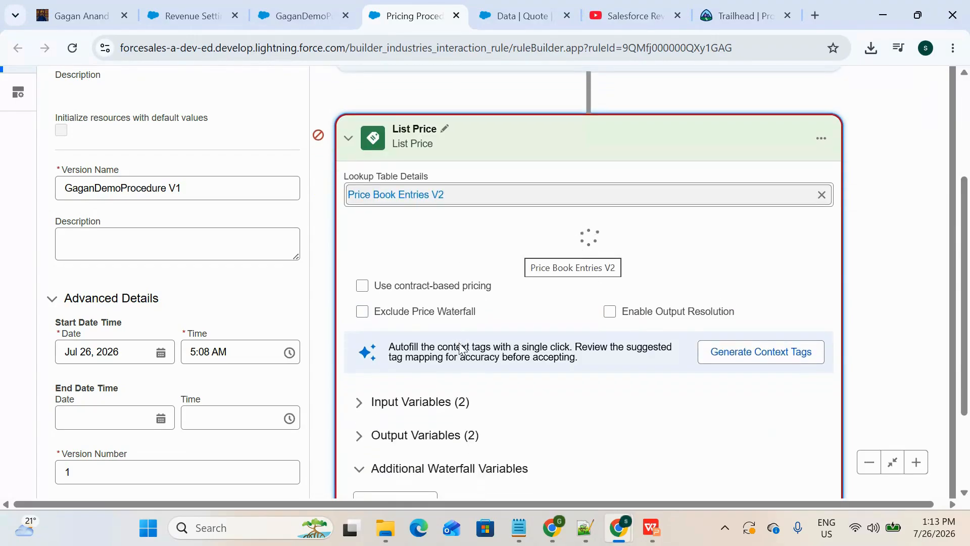
{"action": "scroll", "coordinate": [460, 404], "scroll_direction": "down", "scroll_amount": 1}
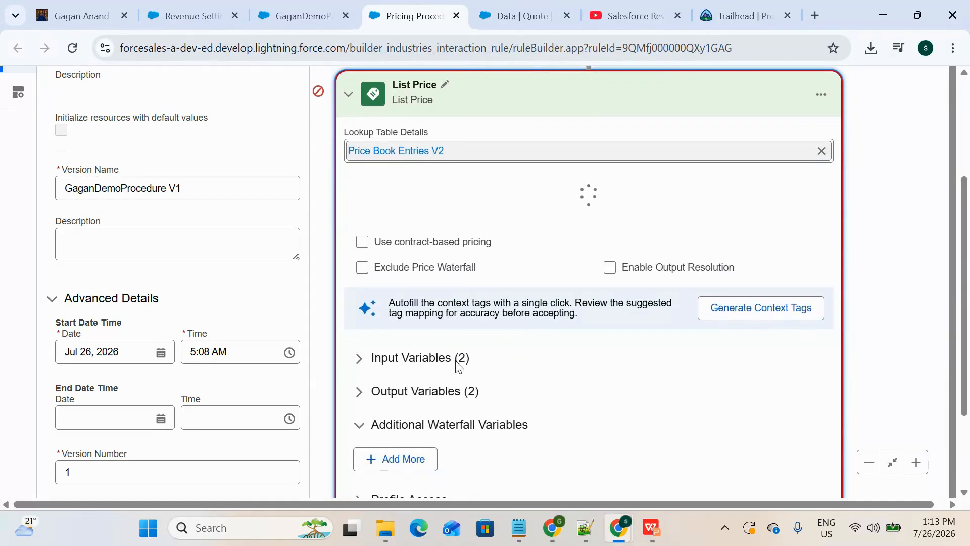
{"action": "scroll", "coordinate": [455, 361], "scroll_direction": "down", "scroll_amount": 1}
{"action": "scroll", "coordinate": [456, 362], "scroll_direction": "up", "scroll_amount": 2}
{"action": "scroll", "coordinate": [456, 361], "scroll_direction": "down", "scroll_amount": 2}
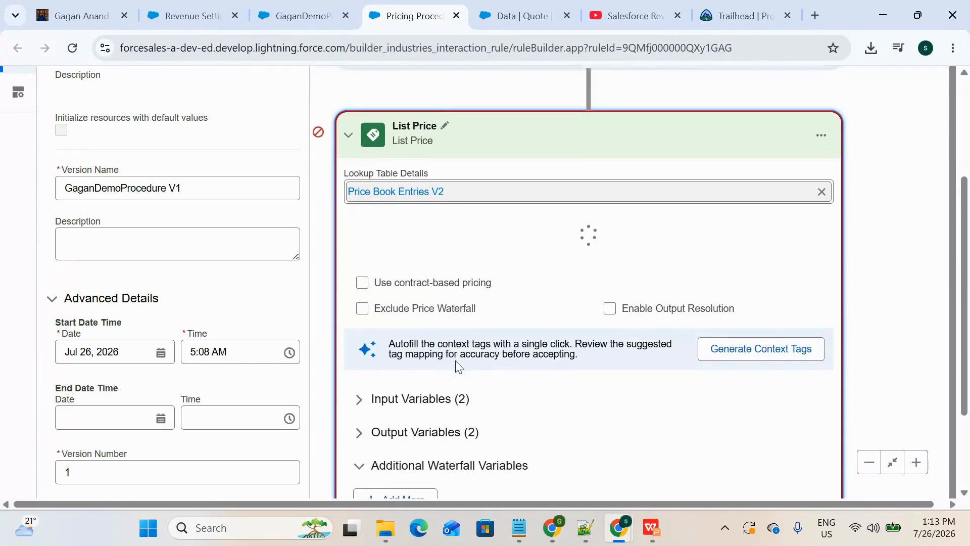
Step: Map the List Price element's Product input rule variable to the Product context tag
{"action": "left_click", "coordinate": [359, 325]}
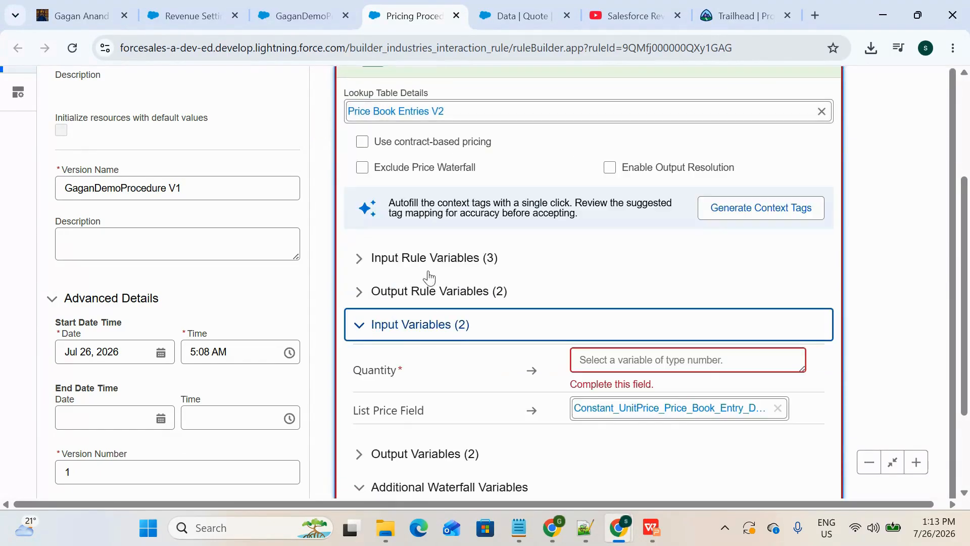
{"action": "left_click", "coordinate": [360, 257]}
{"action": "left_click", "coordinate": [642, 286]}
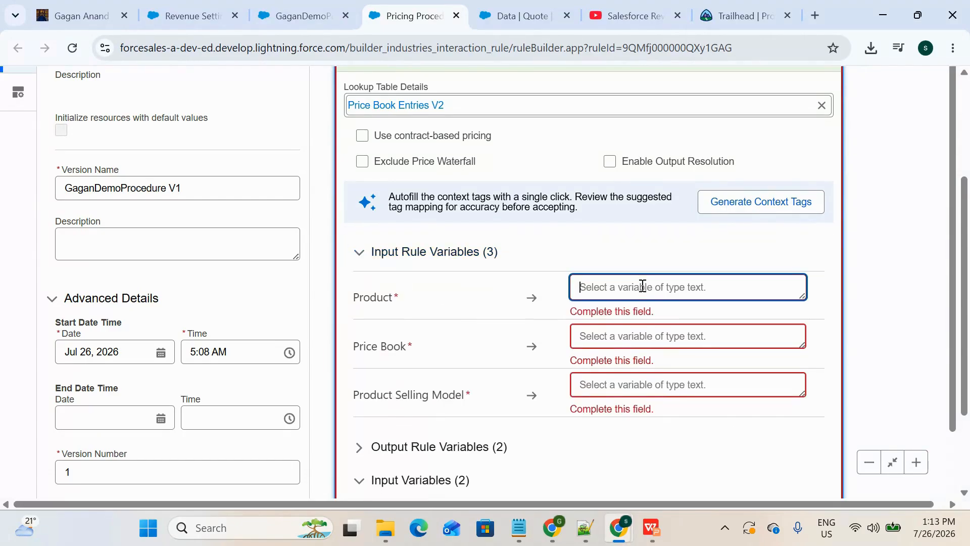
{"action": "type", "text": "Pro"}
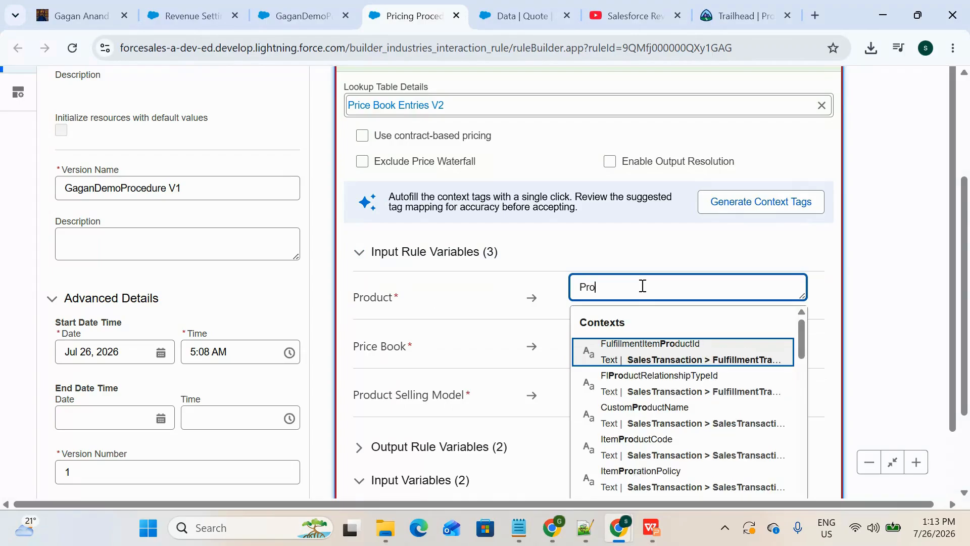
{"action": "type", "text": "duct"}
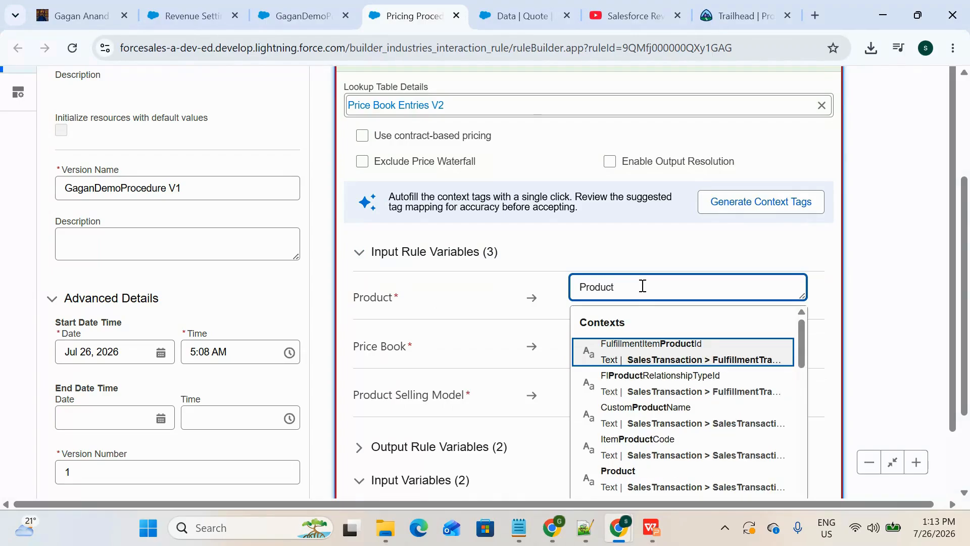
{"action": "left_click", "coordinate": [652, 475]}
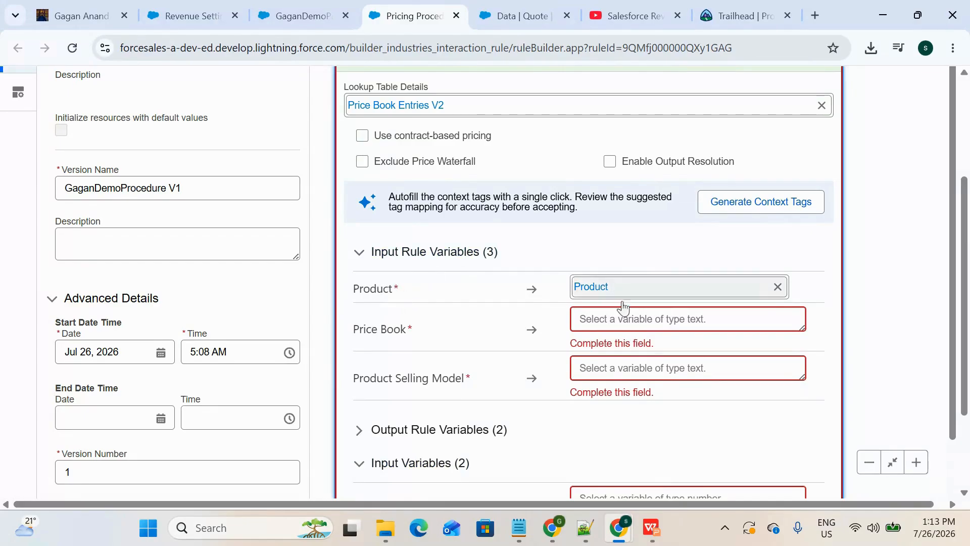
Step: Map the Price Book input rule variable to the PriceBooks context tag
{"action": "left_click", "coordinate": [627, 322]}
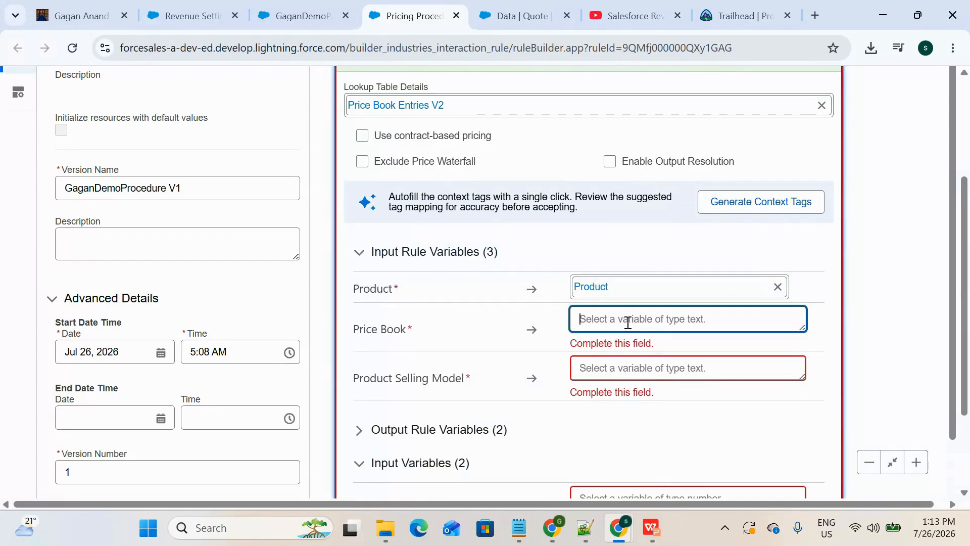
{"action": "type", "text": "Pri"}
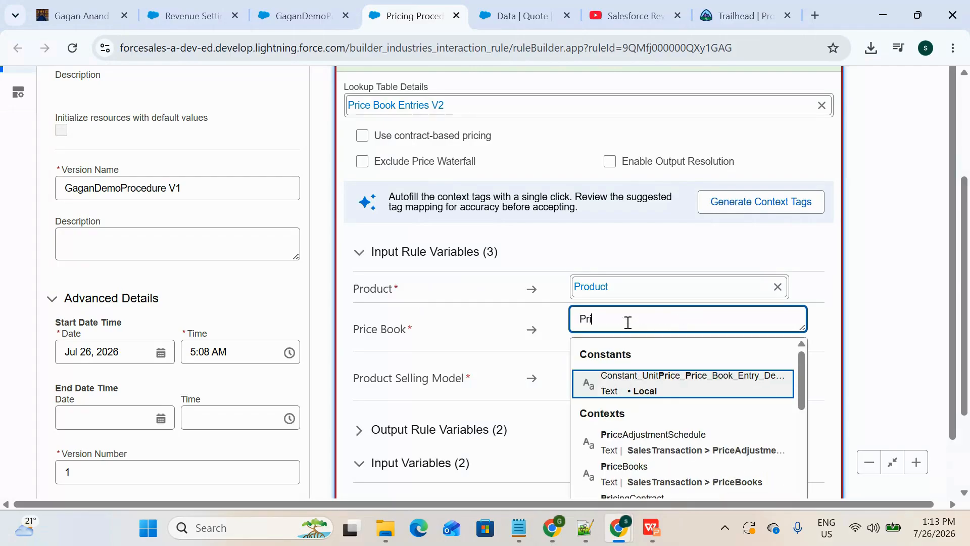
{"action": "type", "text": "ceBoo"}
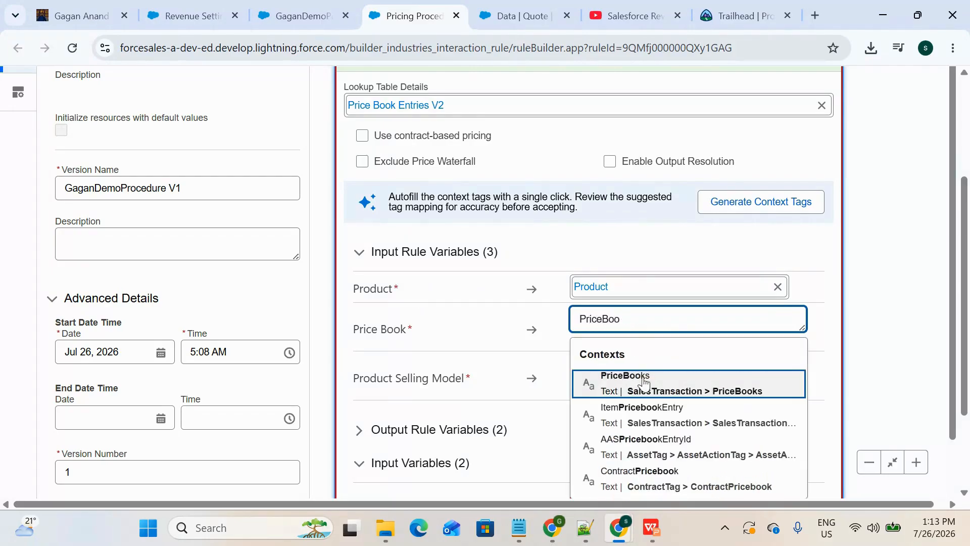
{"action": "left_click", "coordinate": [644, 383]}
Step: Map the Product Selling Model input rule variable to the ProductSellingModel context tag
{"action": "left_click", "coordinate": [603, 353]}
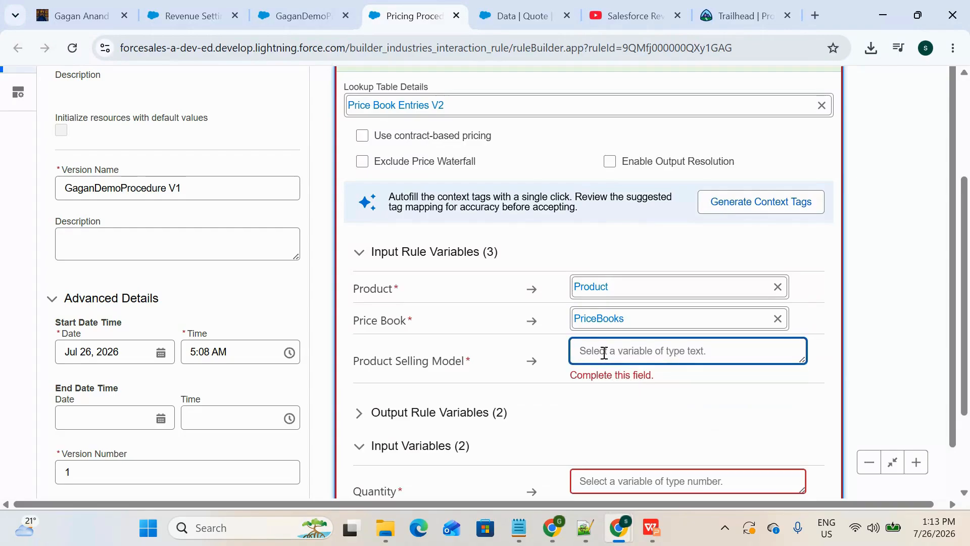
{"action": "scroll", "coordinate": [604, 353], "scroll_direction": "down", "scroll_amount": 1}
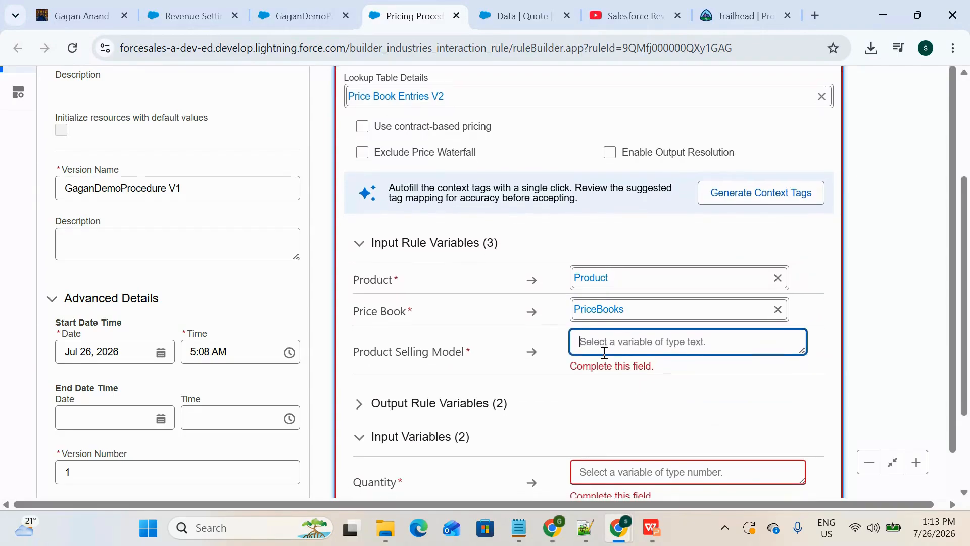
{"action": "type", "text": "P"}
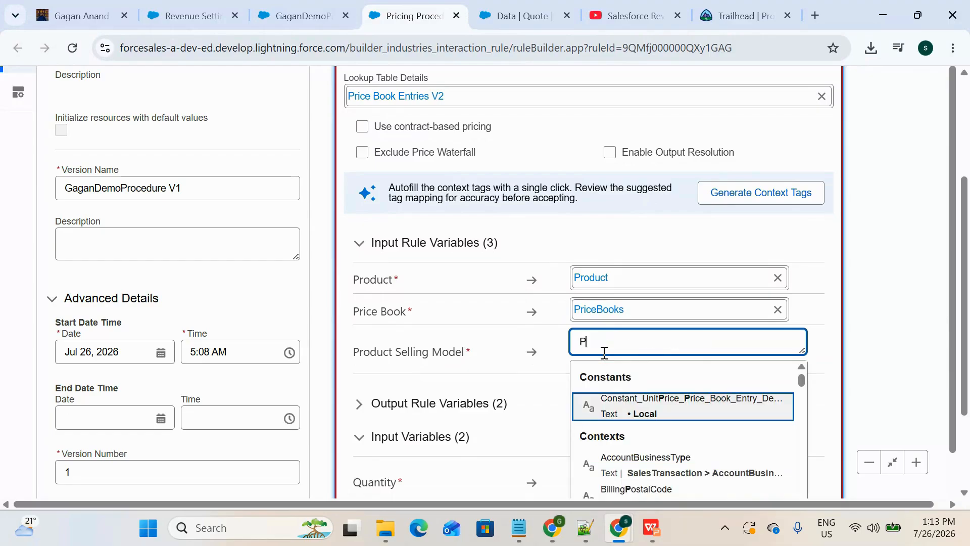
{"action": "type", "text": "rod"}
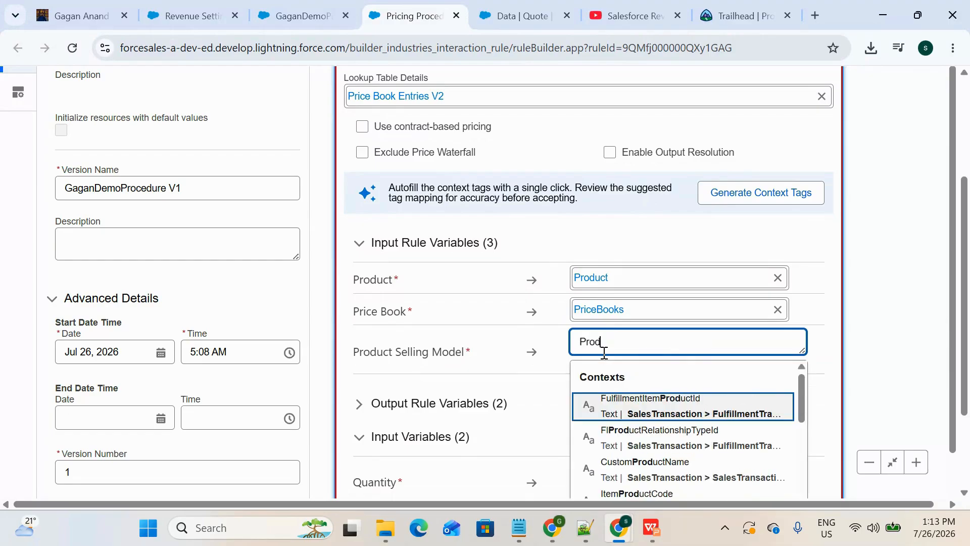
{"action": "type", "text": "uctSe"}
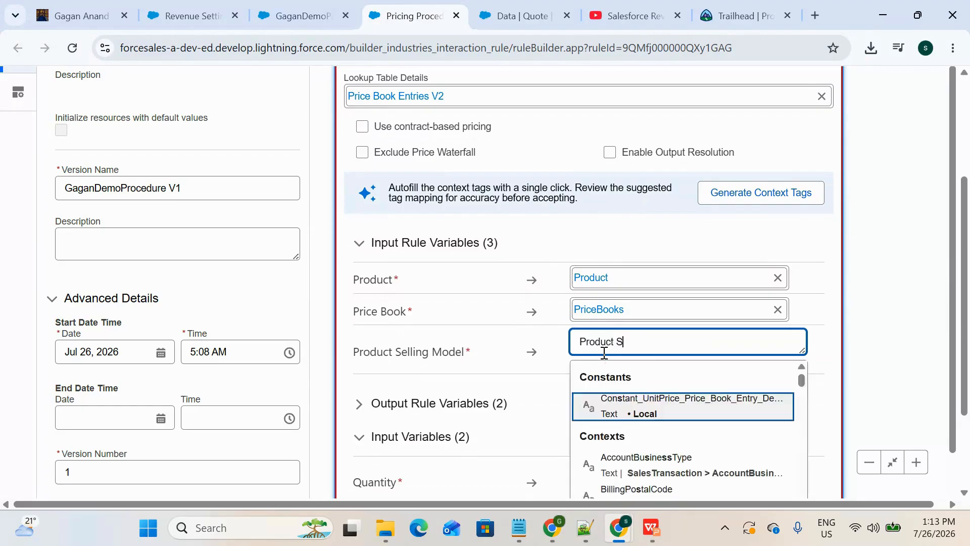
{"action": "type", "text": "l"}
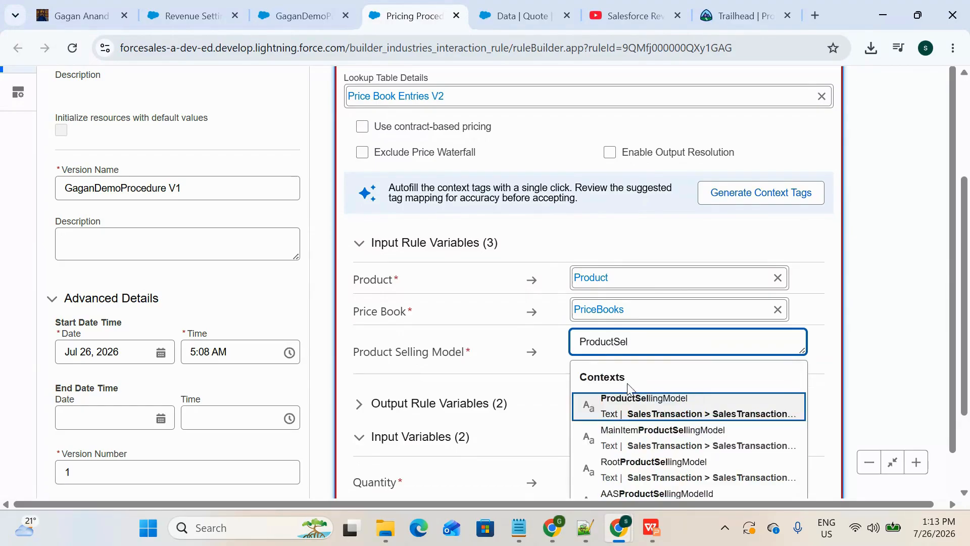
{"action": "left_click", "coordinate": [634, 406]}
Step: Set the List Price element's Quantity input variable to LineItemQuantity
{"action": "scroll", "coordinate": [558, 394], "scroll_direction": "down", "scroll_amount": 3}
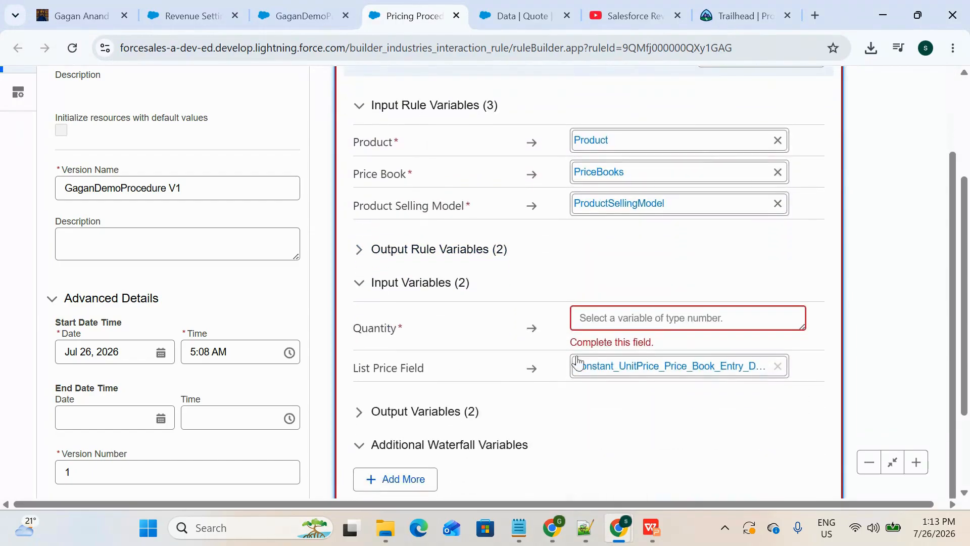
{"action": "left_click", "coordinate": [628, 315]}
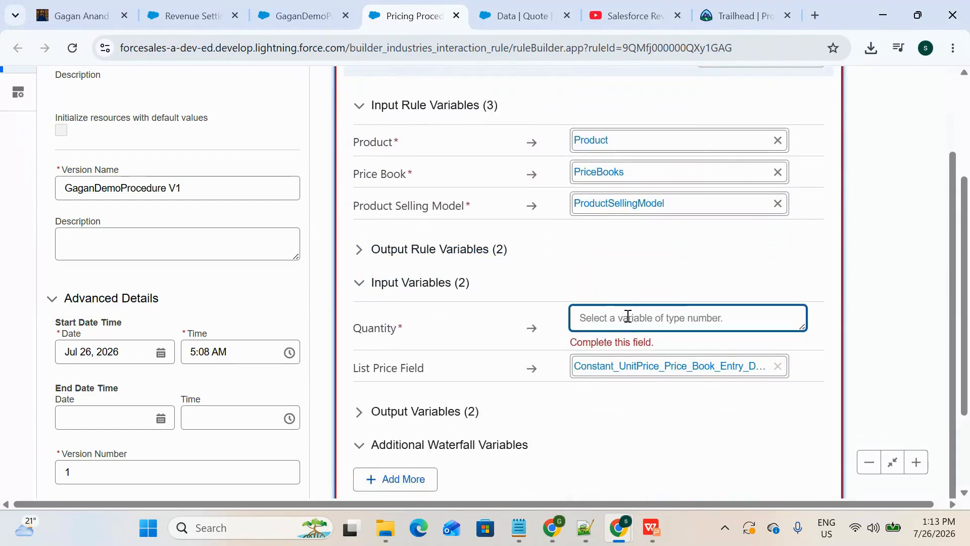
{"action": "type", "text": "LineItem"}
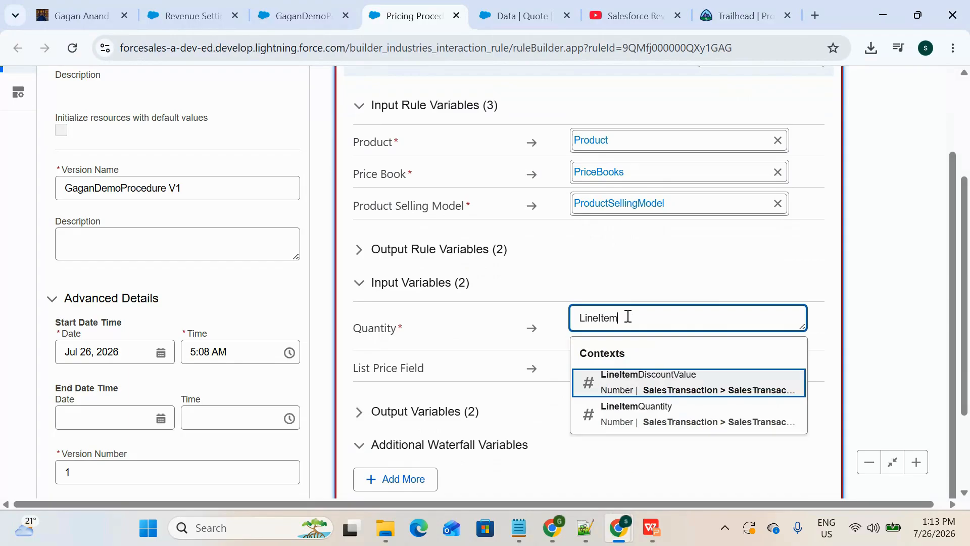
{"action": "left_click", "coordinate": [643, 429]}
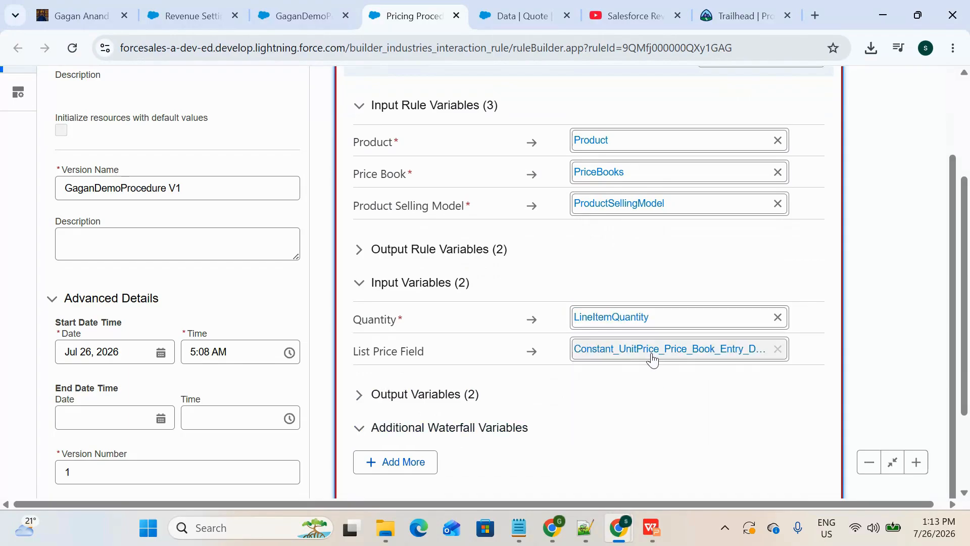
Step: Expand the List Price element's output variables and map List Price to the ListPrice context tag
{"action": "scroll", "coordinate": [608, 440], "scroll_direction": "down", "scroll_amount": 1}
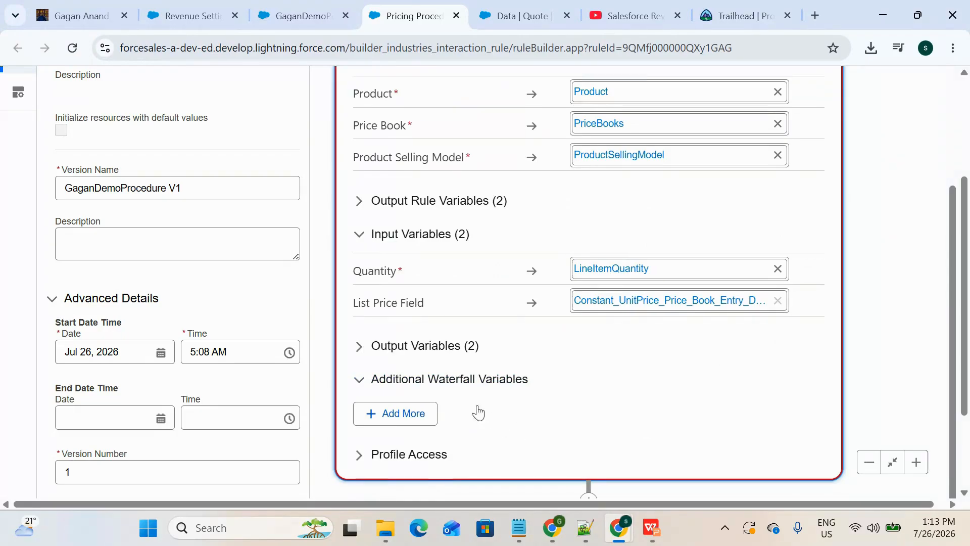
{"action": "left_click", "coordinate": [462, 350]}
{"action": "scroll", "coordinate": [492, 417], "scroll_direction": "down", "scroll_amount": 1}
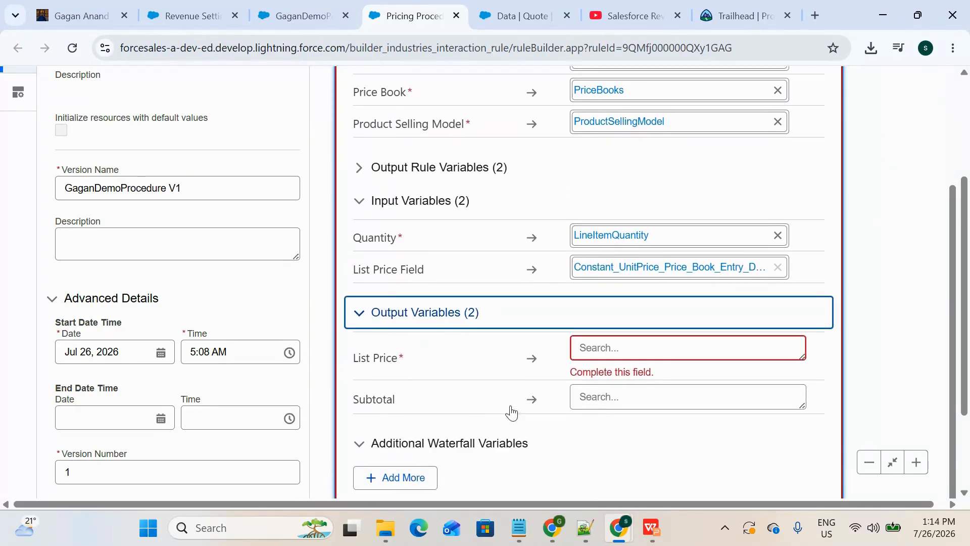
{"action": "left_click", "coordinate": [646, 344]}
{"action": "type", "text": "LIst"}
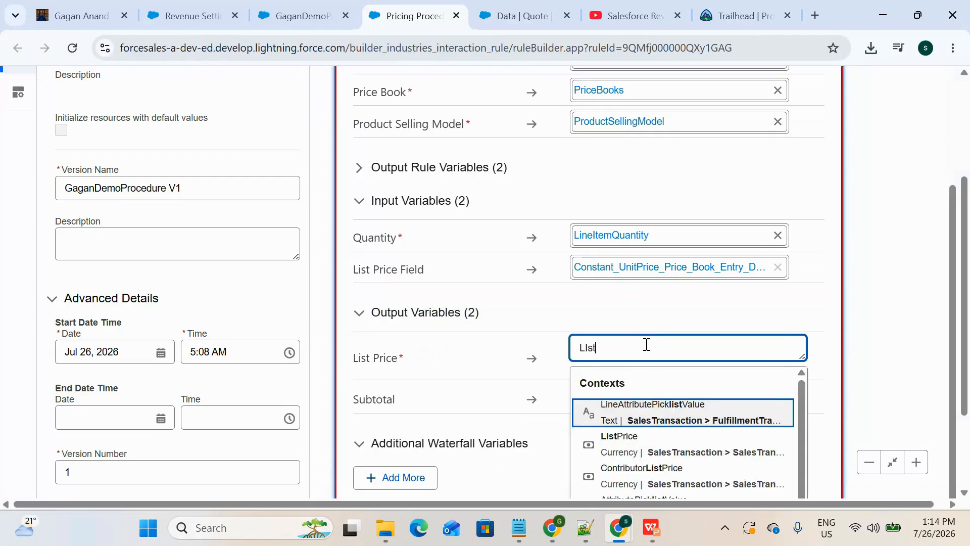
{"action": "type", "text": "pr"}
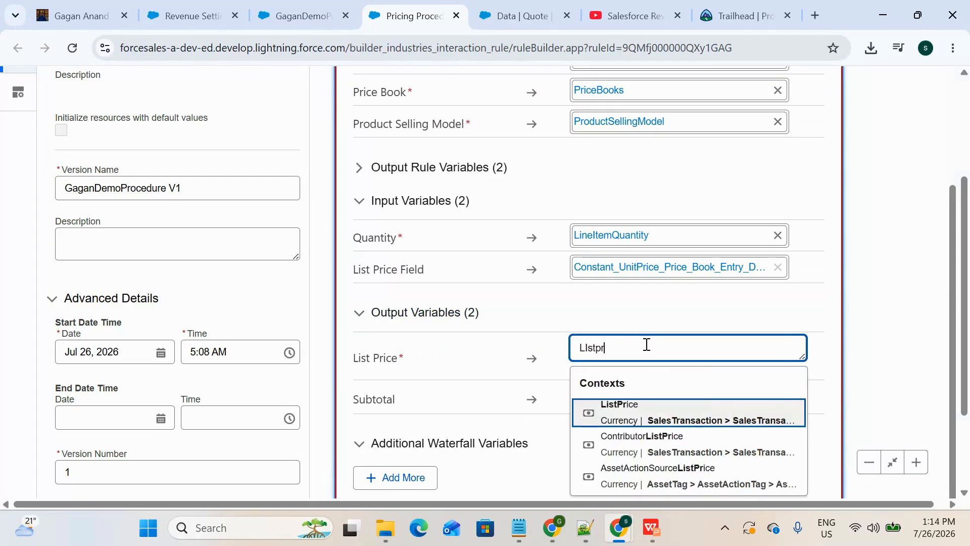
{"action": "left_click", "coordinate": [651, 410]}
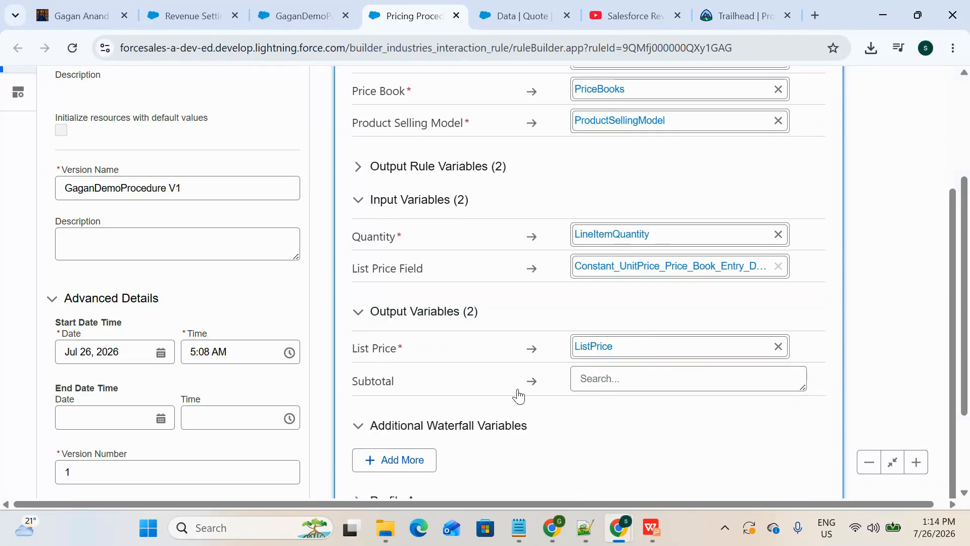
Step: Map the Subtotal output variable to the ItemSubtotal context tag
{"action": "left_click", "coordinate": [599, 371]}
{"action": "type", "text": "Item"}
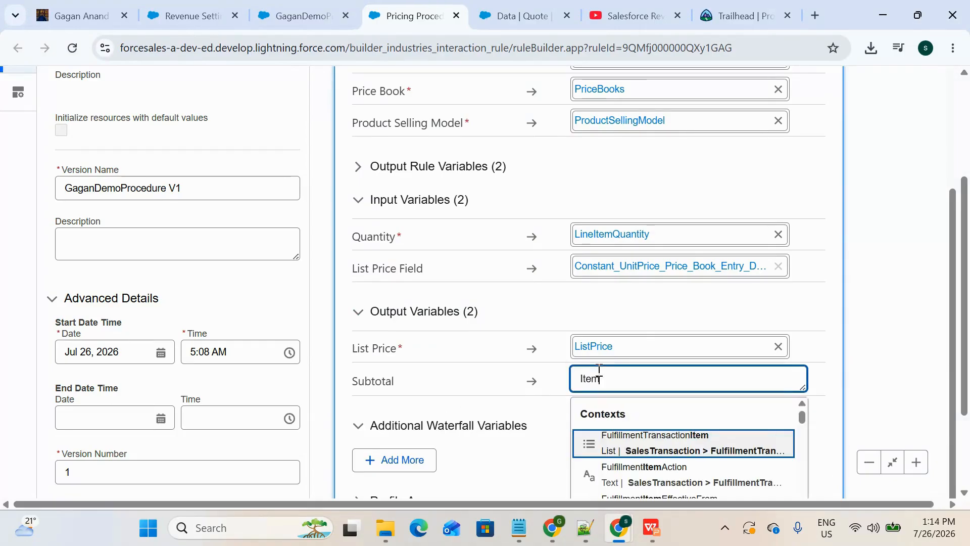
{"action": "type", "text": "Sub"}
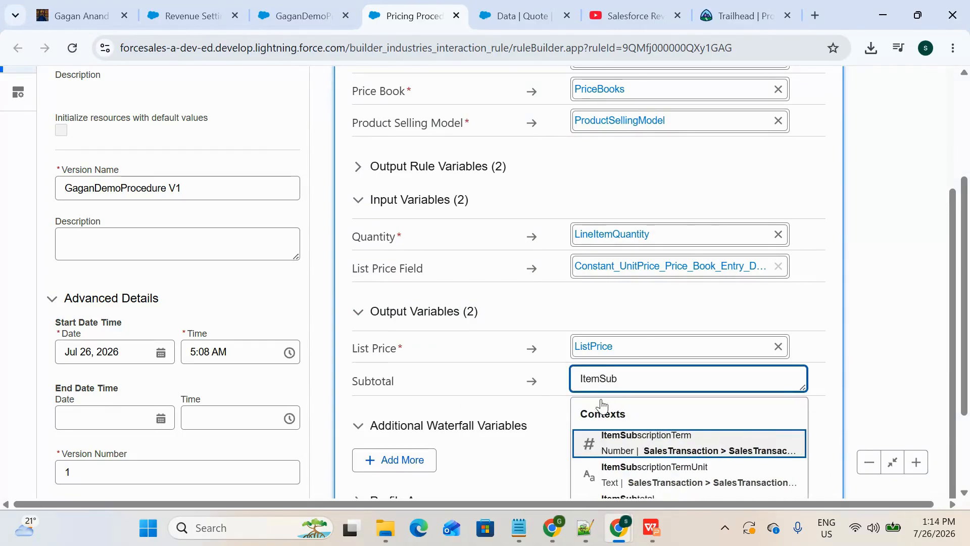
{"action": "scroll", "coordinate": [616, 410], "scroll_direction": "down", "scroll_amount": 2}
{"action": "left_click", "coordinate": [639, 422]}
Step: Collapse the List Price element and save the pricing procedure
{"action": "scroll", "coordinate": [639, 421], "scroll_direction": "up", "scroll_amount": 8}
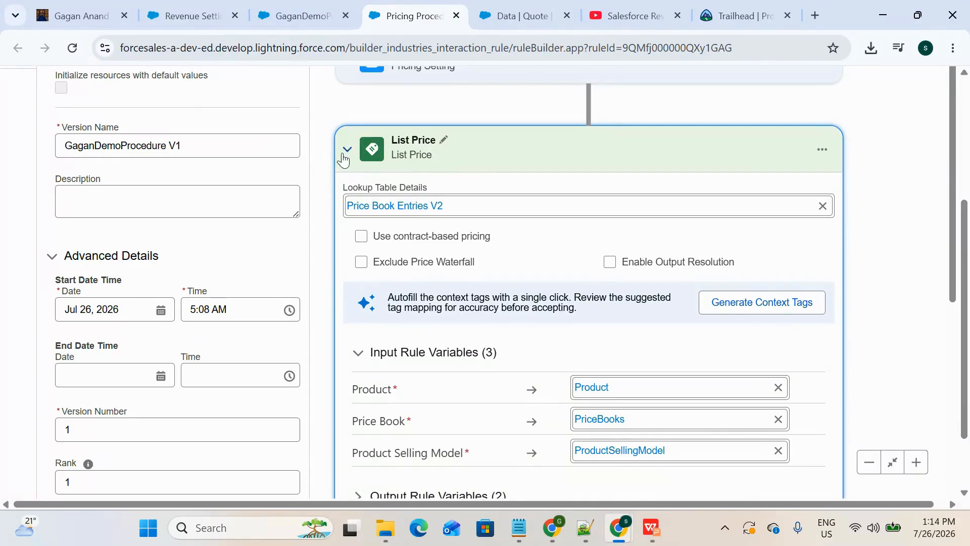
{"action": "scroll", "coordinate": [342, 158], "scroll_direction": "up", "scroll_amount": 4}
{"action": "scroll", "coordinate": [342, 158], "scroll_direction": "down", "scroll_amount": 2}
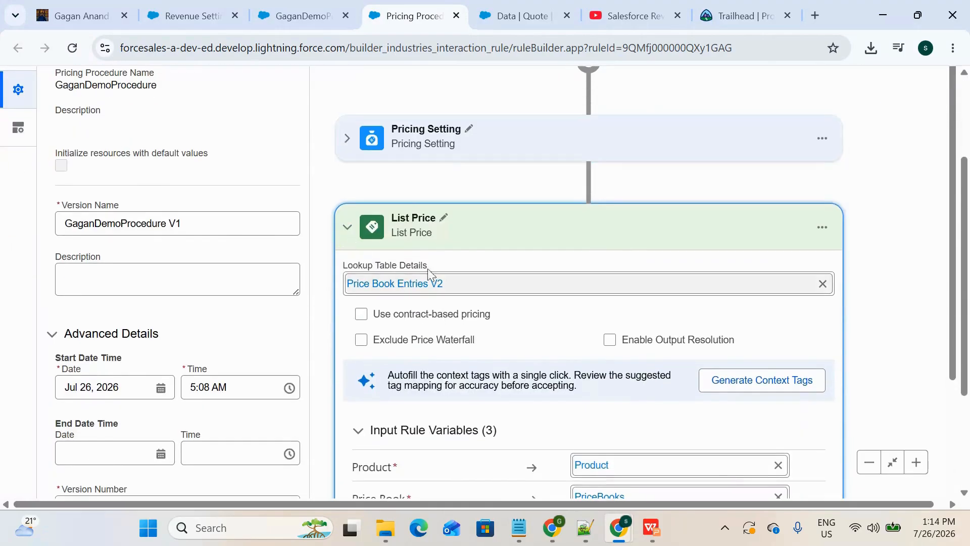
{"action": "scroll", "coordinate": [345, 229], "scroll_direction": "up", "scroll_amount": 3}
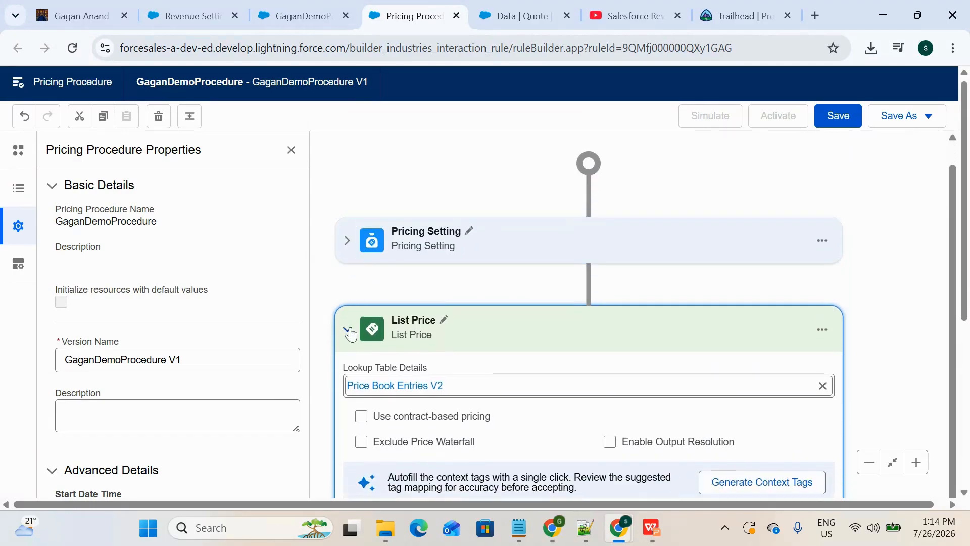
{"action": "left_click", "coordinate": [347, 329]}
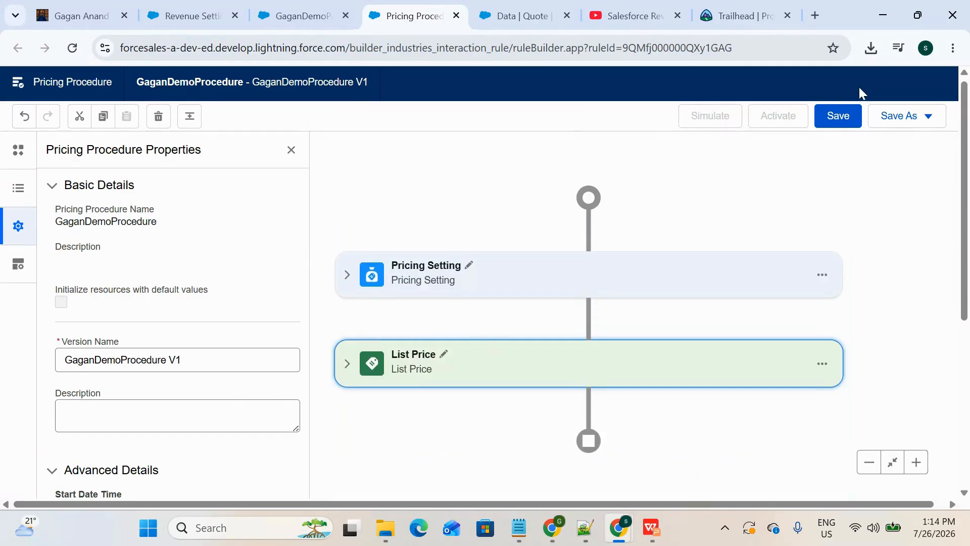
{"action": "left_click", "coordinate": [837, 115]}
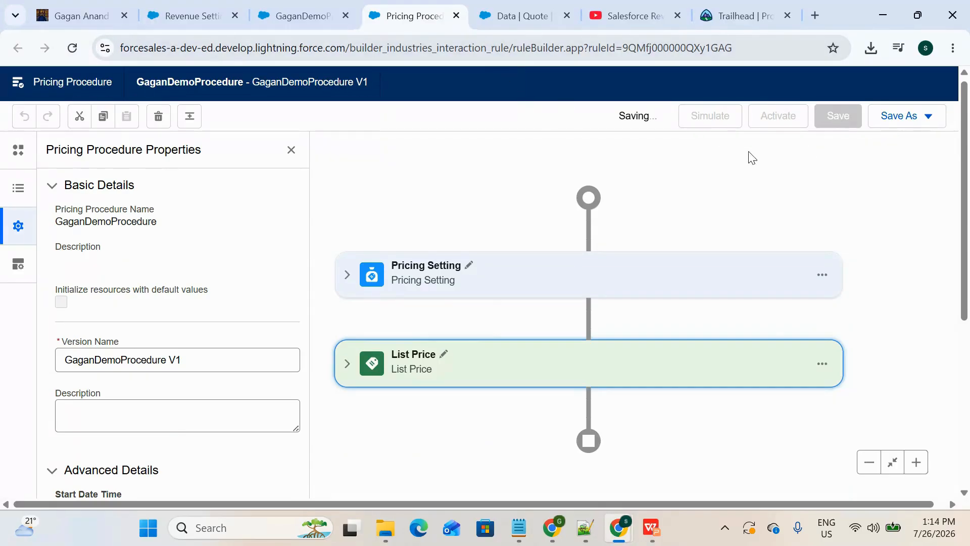
Step: Check the Mobile data line's net price columns on the quote and return to the pricing procedure builder
{"action": "left_click", "coordinate": [505, 16]}
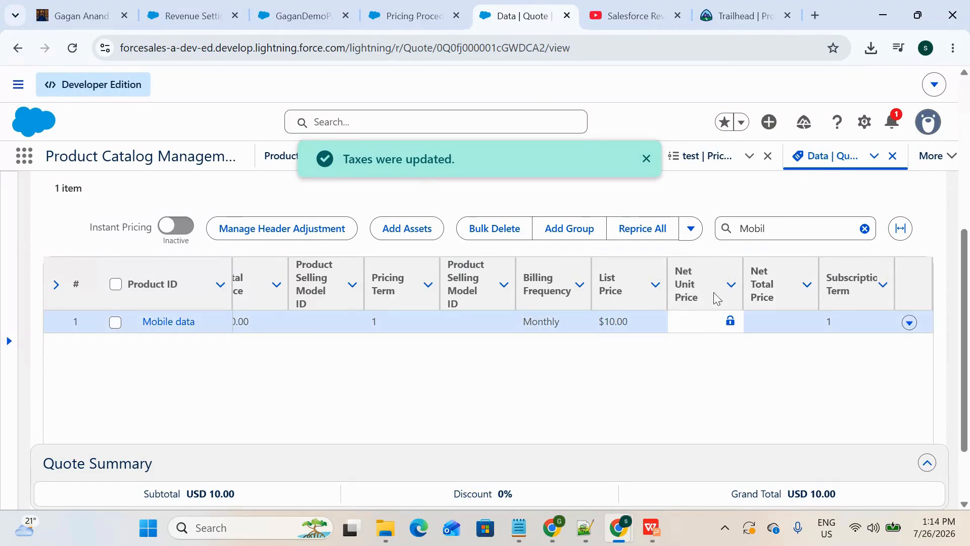
{"action": "left_click", "coordinate": [423, 12]}
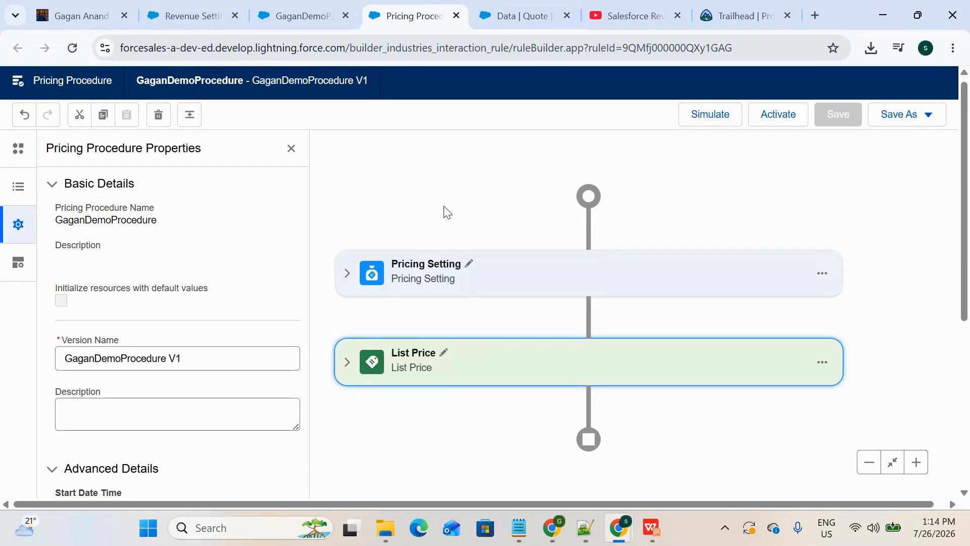
{"action": "scroll", "coordinate": [528, 359], "scroll_direction": "down", "scroll_amount": 3}
{"action": "scroll", "coordinate": [530, 362], "scroll_direction": "up", "scroll_amount": 3}
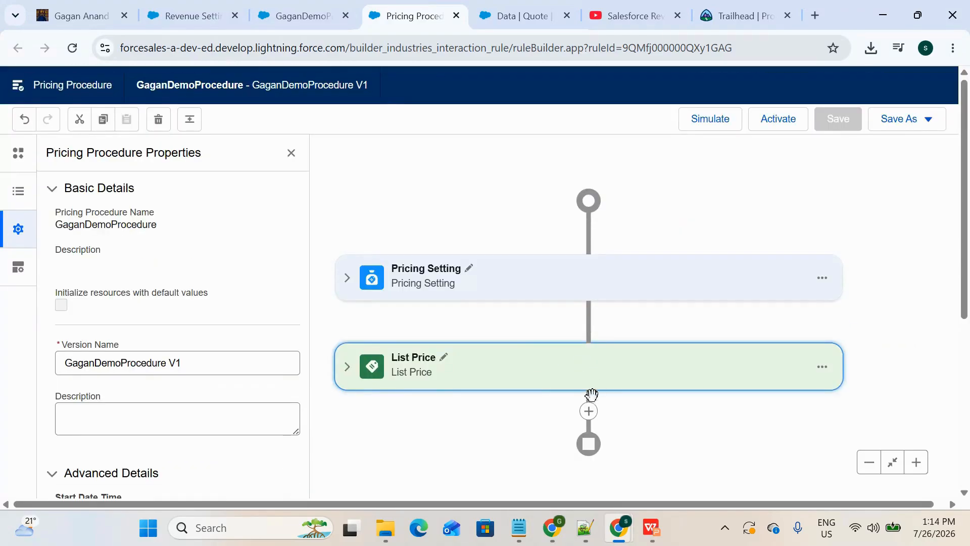
Step: Add an Assignment element directly after the List Price element in the pricing procedure
{"action": "left_click", "coordinate": [588, 419]}
{"action": "type", "text": "A"}
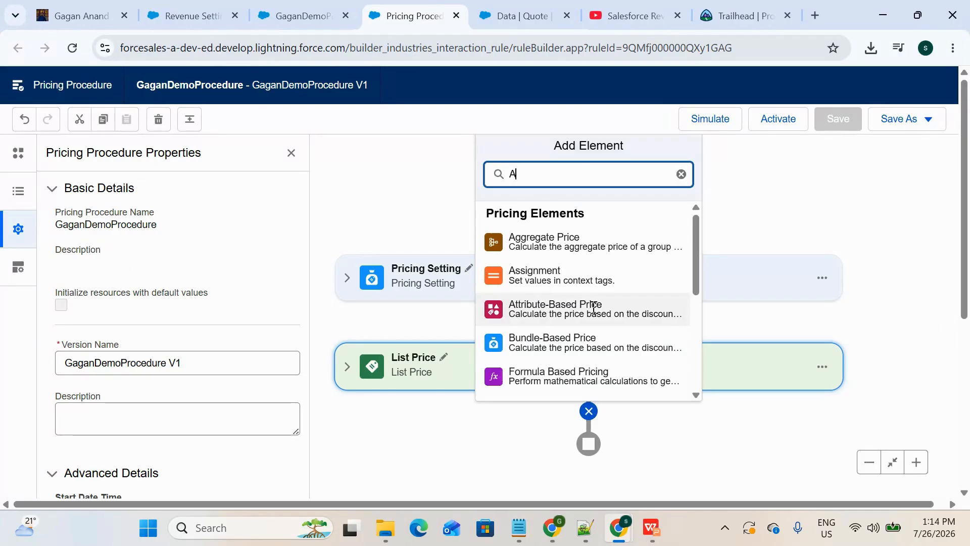
{"action": "type", "text": "ss"}
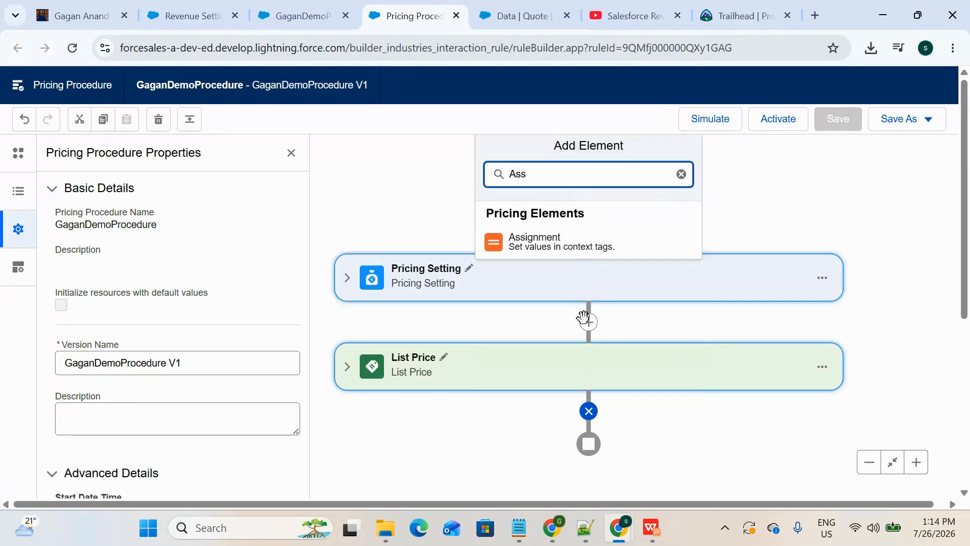
{"action": "type", "text": "i"}
{"action": "left_click", "coordinate": [535, 245]}
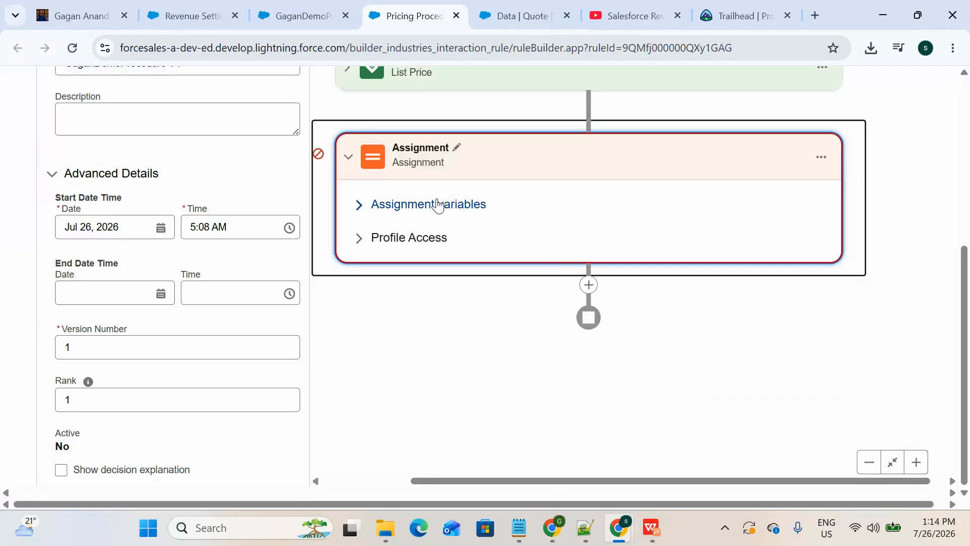
Step: Expand the Assignment element's variables and set its input variable to the ListPrice context tag
{"action": "left_click", "coordinate": [411, 208]}
{"action": "scroll", "coordinate": [600, 292], "scroll_direction": "up", "scroll_amount": 2}
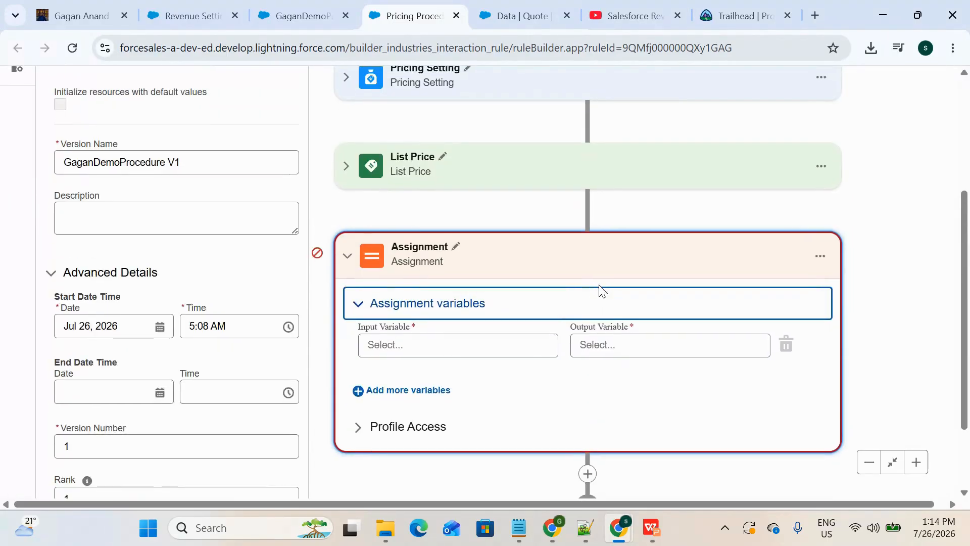
{"action": "left_click", "coordinate": [474, 342]}
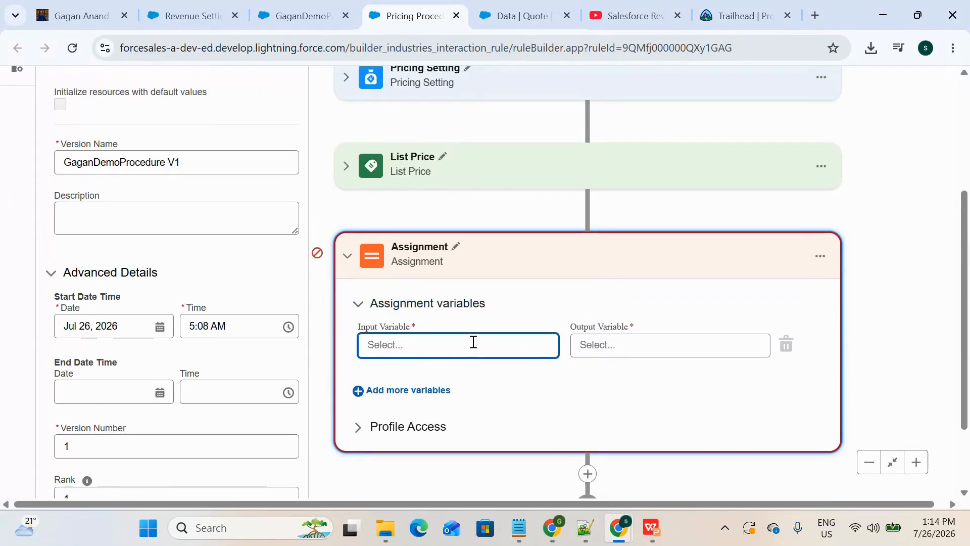
{"action": "type", "text": "List"}
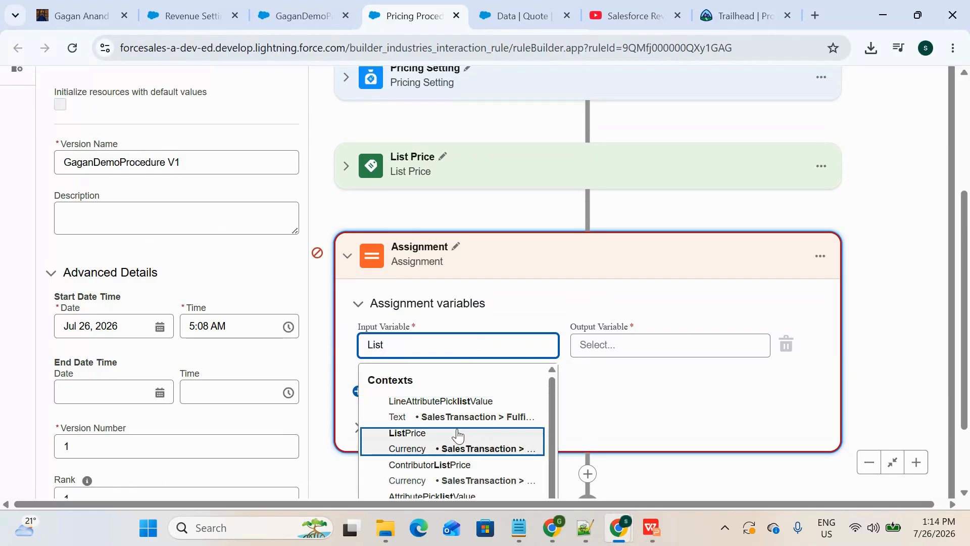
{"action": "left_click", "coordinate": [437, 444]}
Step: Check the net price column name on the quote and set the Assignment's output variable to NetUnitPrice
{"action": "left_click", "coordinate": [631, 346]}
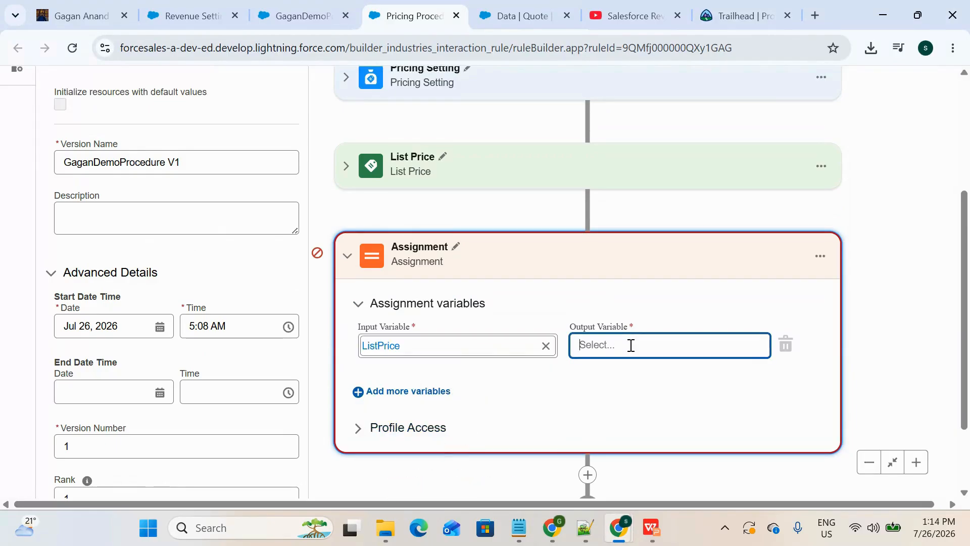
{"action": "left_click", "coordinate": [527, 16]}
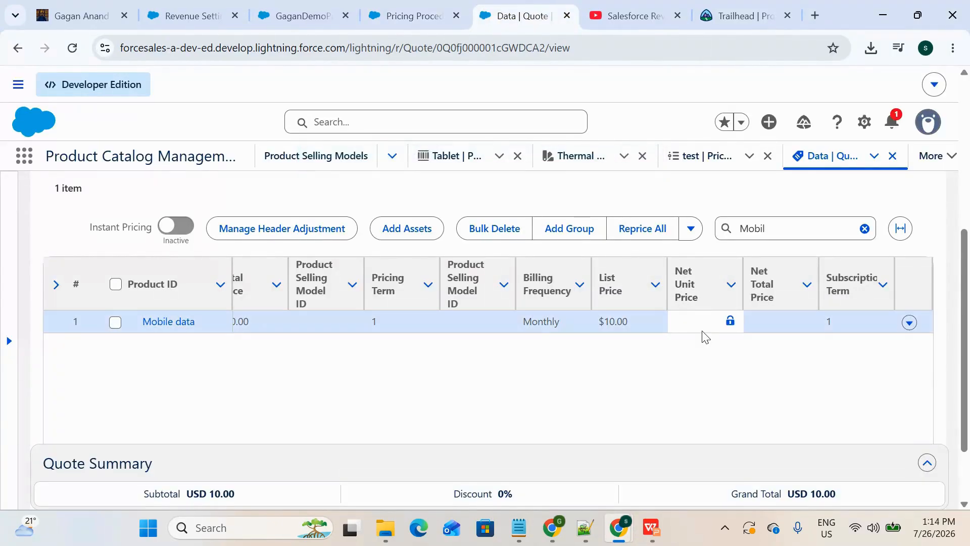
{"action": "left_click", "coordinate": [438, 14]}
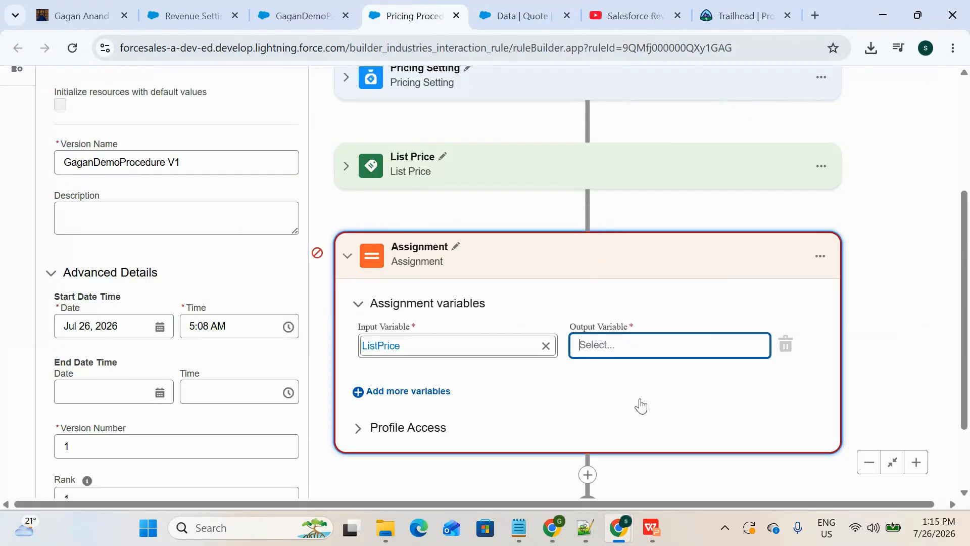
{"action": "type", "text": "NetUni"}
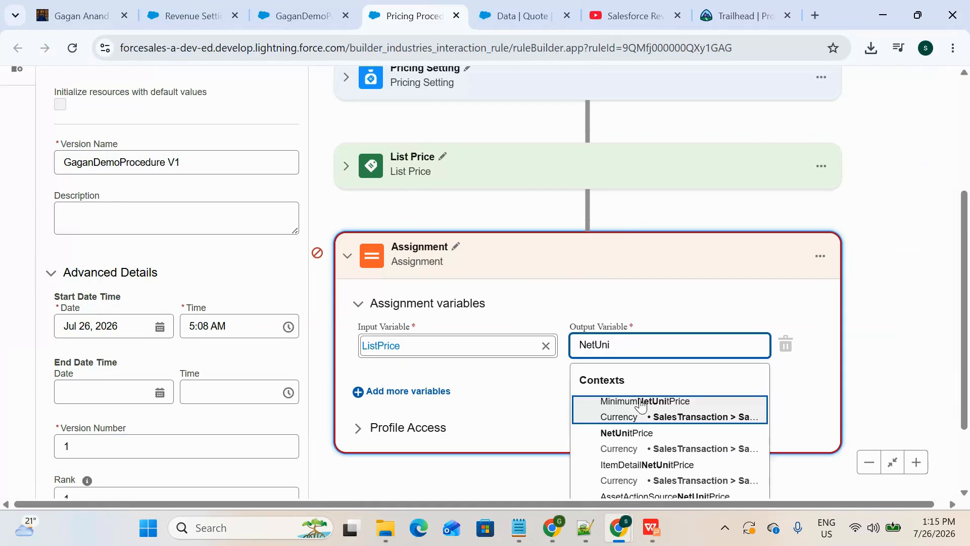
{"action": "left_click", "coordinate": [645, 440]}
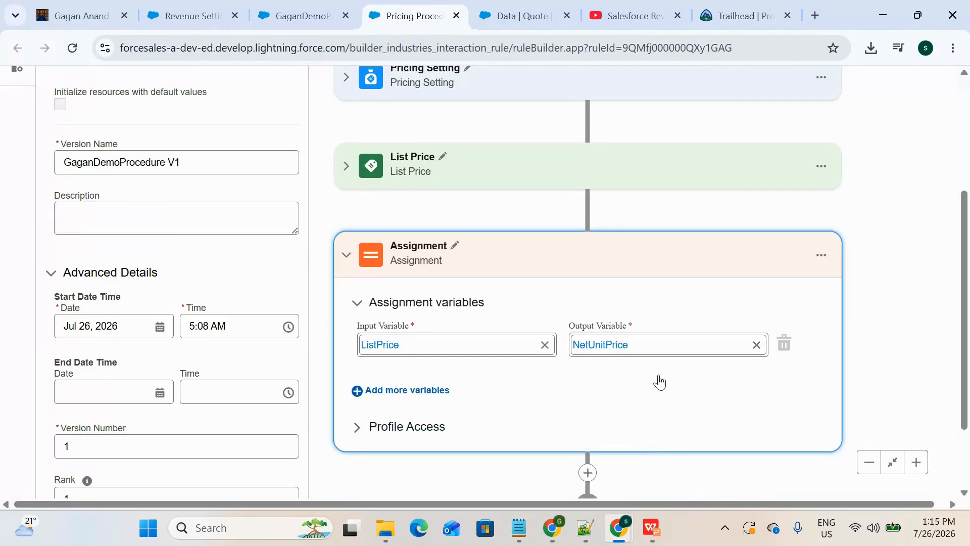
Step: Save the pricing procedure with the new Assignment element and review its variable mapping
{"action": "scroll", "coordinate": [658, 353], "scroll_direction": "up", "scroll_amount": 4}
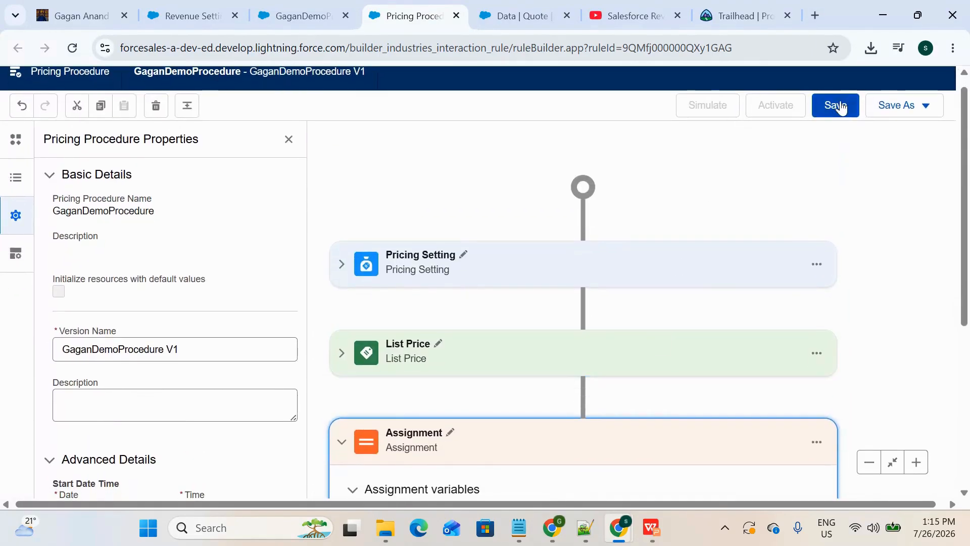
{"action": "left_click", "coordinate": [839, 105]}
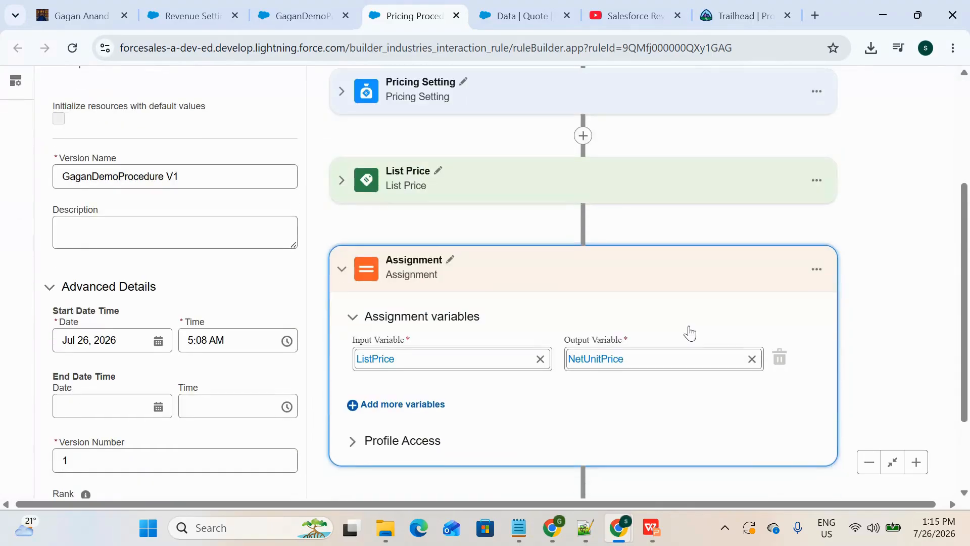
{"action": "scroll", "coordinate": [690, 332], "scroll_direction": "down", "scroll_amount": 1}
{"action": "scroll", "coordinate": [690, 332], "scroll_direction": "up", "scroll_amount": 1}
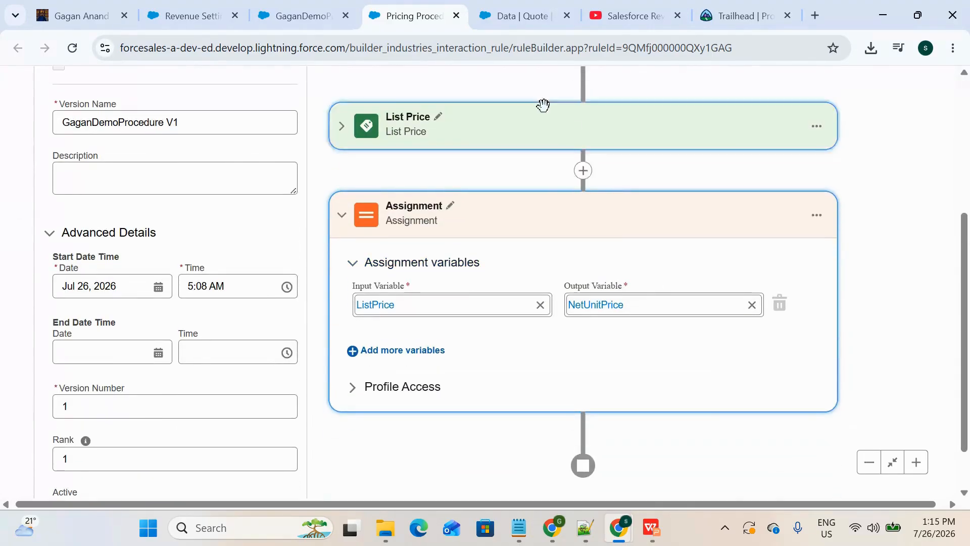
Step: Look at the Mobile data line's Net Unit Price on the quote and return to the procedure's elements
{"action": "left_click", "coordinate": [508, 15]}
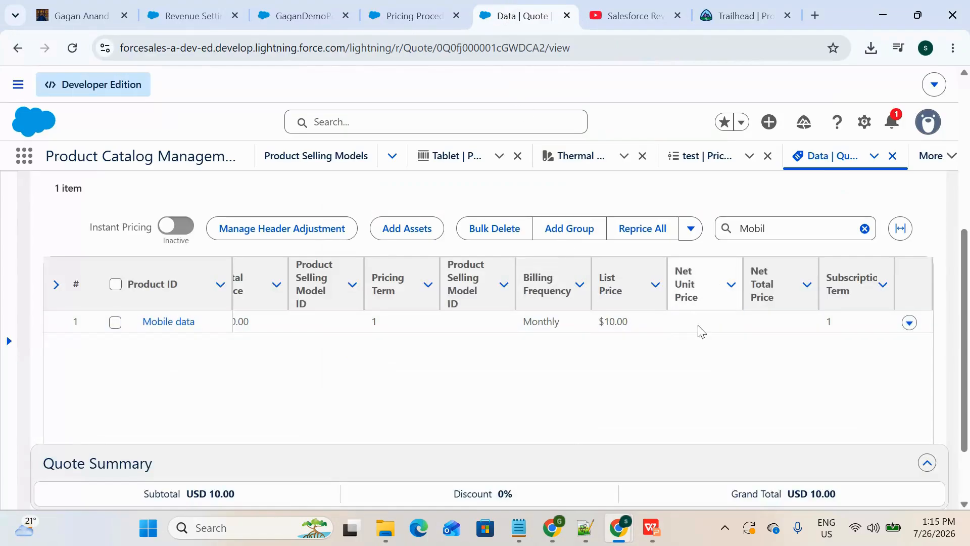
{"action": "left_click", "coordinate": [415, 15]}
{"action": "scroll", "coordinate": [697, 234], "scroll_direction": "up", "scroll_amount": 1}
{"action": "scroll", "coordinate": [697, 234], "scroll_direction": "down", "scroll_amount": 2}
{"action": "scroll", "coordinate": [697, 235], "scroll_direction": "up", "scroll_amount": 5}
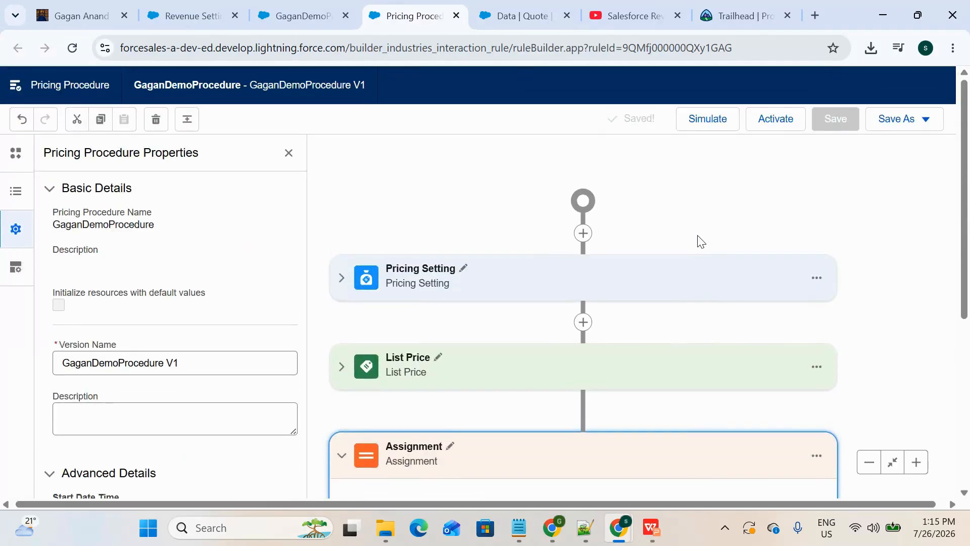
{"action": "scroll", "coordinate": [701, 241], "scroll_direction": "down", "scroll_amount": 1}
{"action": "scroll", "coordinate": [700, 241], "scroll_direction": "up", "scroll_amount": 1}
Step: Activate the GaganDemoProcedure V1 version and dismiss the notification
{"action": "left_click", "coordinate": [776, 119]}
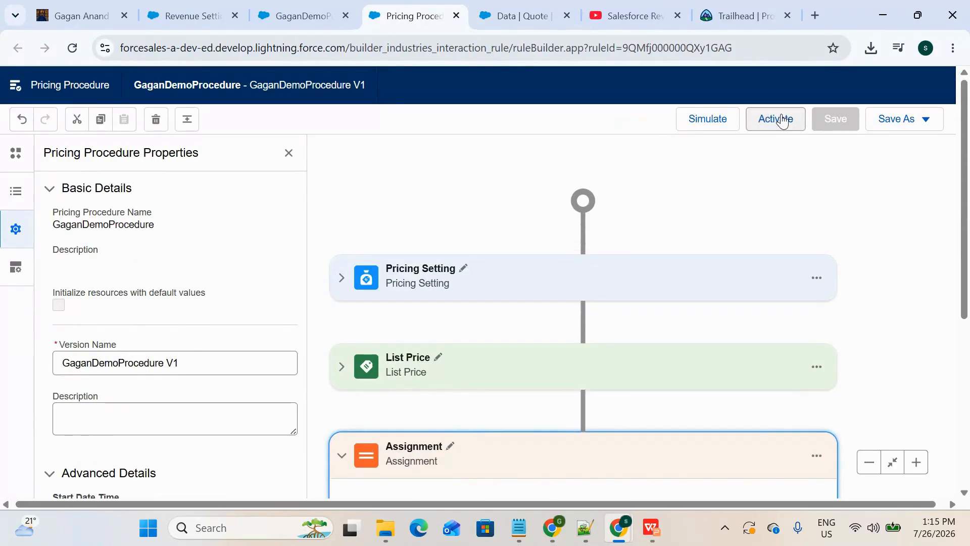
{"action": "scroll", "coordinate": [578, 273], "scroll_direction": "down", "scroll_amount": 4}
{"action": "scroll", "coordinate": [577, 277], "scroll_direction": "up", "scroll_amount": 4}
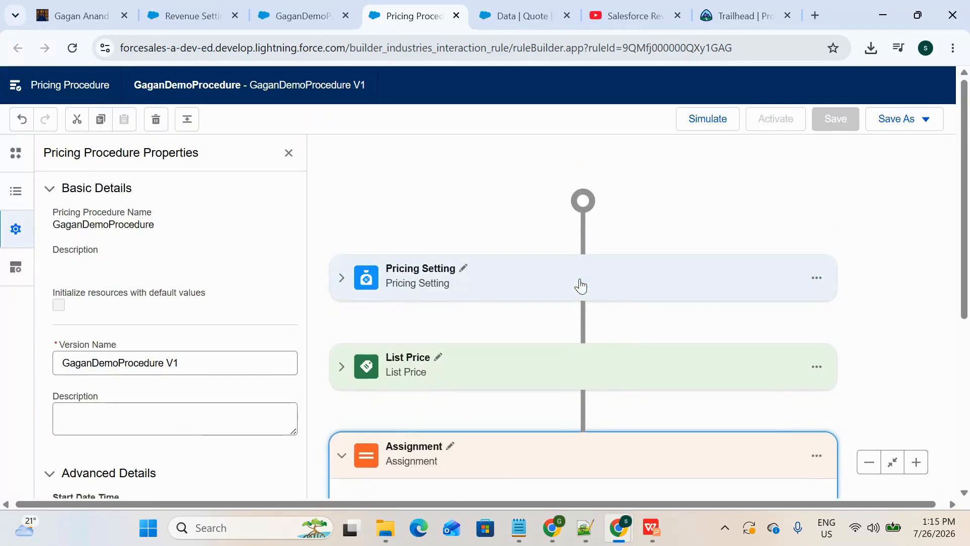
{"action": "scroll", "coordinate": [579, 277], "scroll_direction": "down", "scroll_amount": 1}
{"action": "scroll", "coordinate": [578, 278], "scroll_direction": "down", "scroll_amount": 3}
{"action": "scroll", "coordinate": [581, 283], "scroll_direction": "up", "scroll_amount": 4}
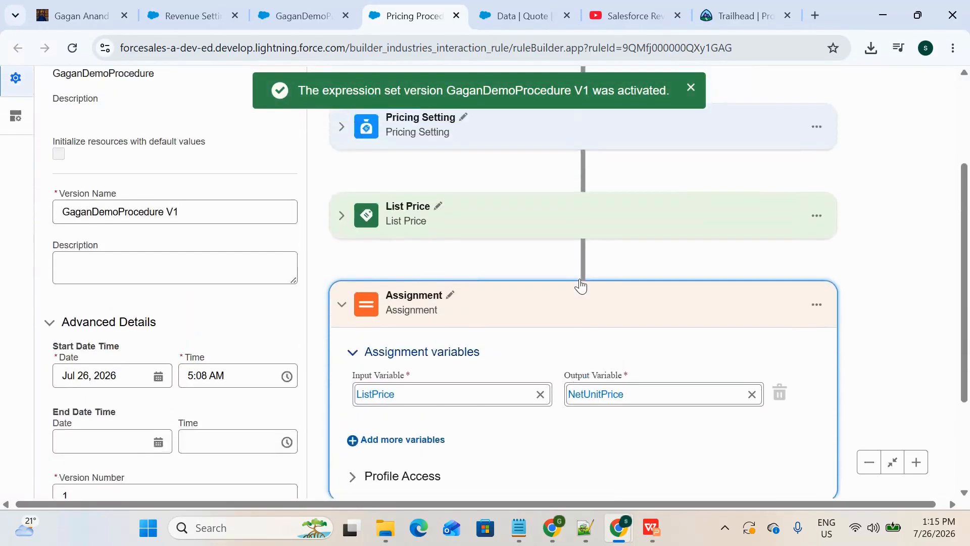
{"action": "left_click", "coordinate": [688, 90]}
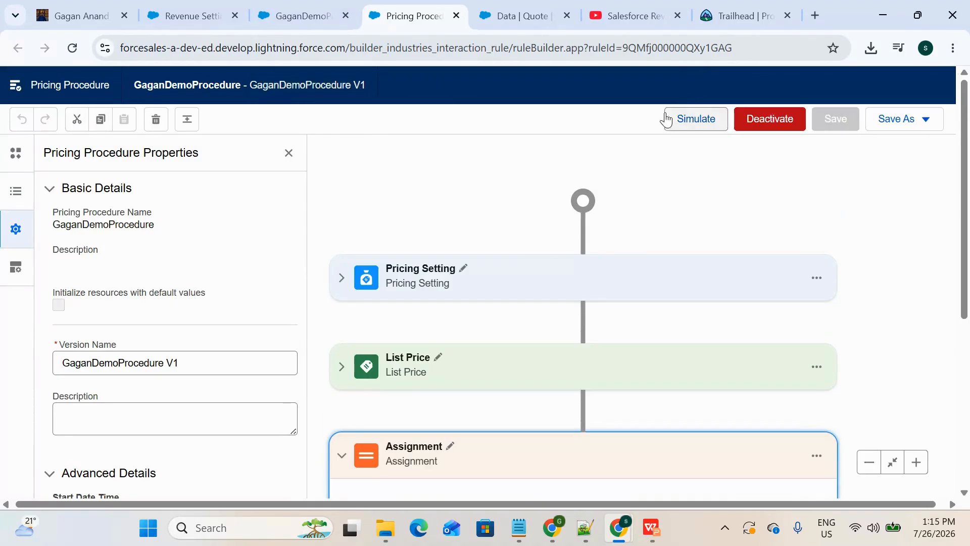
Step: Reprice all lines on the Data quote and examine the Mobile data line's Net Unit Price
{"action": "left_click", "coordinate": [515, 16]}
{"action": "scroll", "coordinate": [523, 321], "scroll_direction": "up", "scroll_amount": 1}
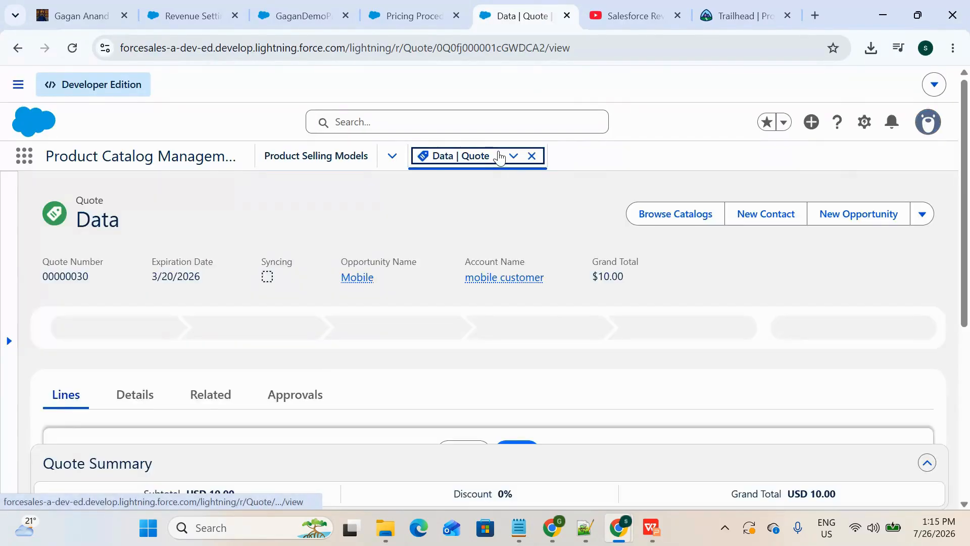
{"action": "scroll", "coordinate": [497, 333], "scroll_direction": "down", "scroll_amount": 5}
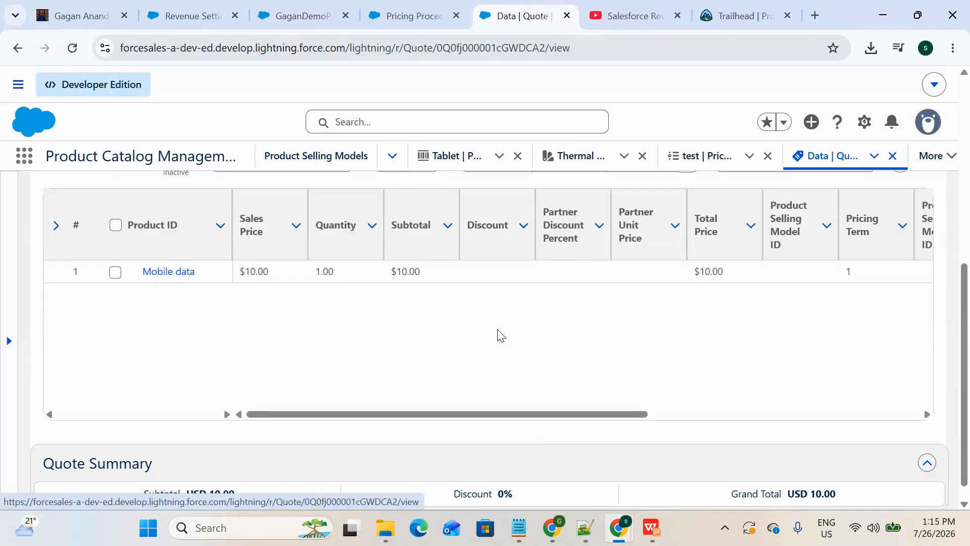
{"action": "scroll", "coordinate": [501, 335], "scroll_direction": "right", "scroll_amount": 10}
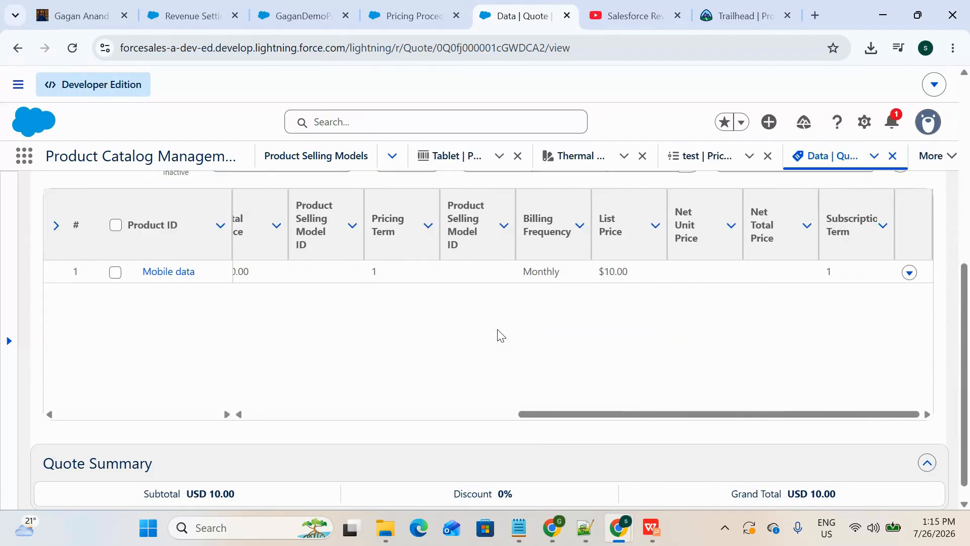
{"action": "scroll", "coordinate": [500, 335], "scroll_direction": "up", "scroll_amount": 3}
{"action": "left_click", "coordinate": [651, 319]}
{"action": "scroll", "coordinate": [641, 396], "scroll_direction": "down", "scroll_amount": 2}
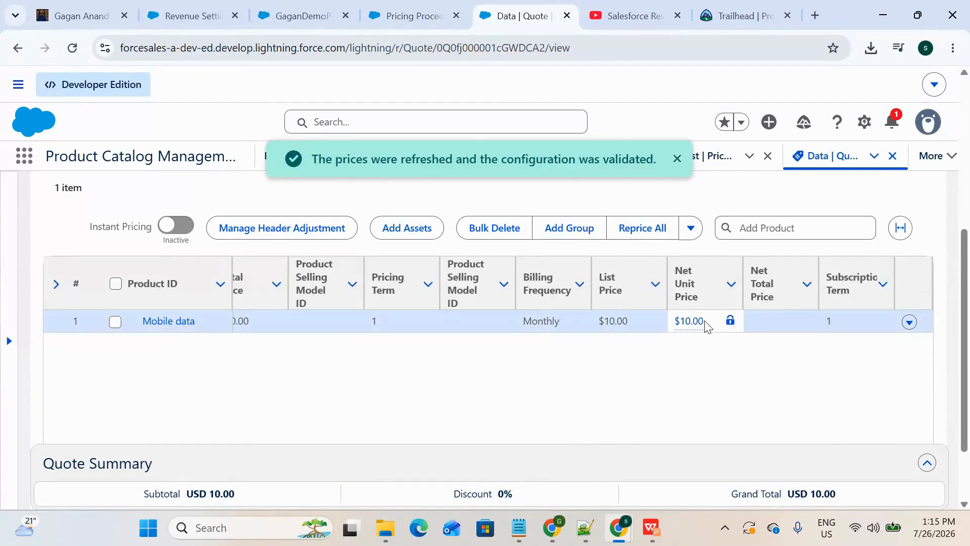
{"action": "left_click", "coordinate": [687, 325]}
{"action": "left_click", "coordinate": [688, 325]}
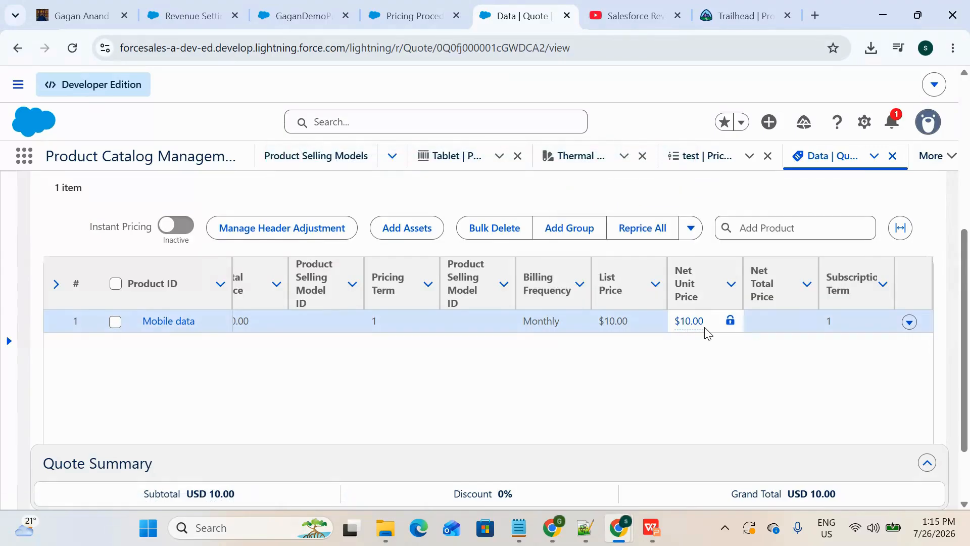
Step: Return to the pricing procedure, review the Assignment element's variables and collapse the element
{"action": "left_click", "coordinate": [414, 16]}
{"action": "left_click", "coordinate": [478, 443]}
{"action": "scroll", "coordinate": [478, 450], "scroll_direction": "down", "scroll_amount": 4}
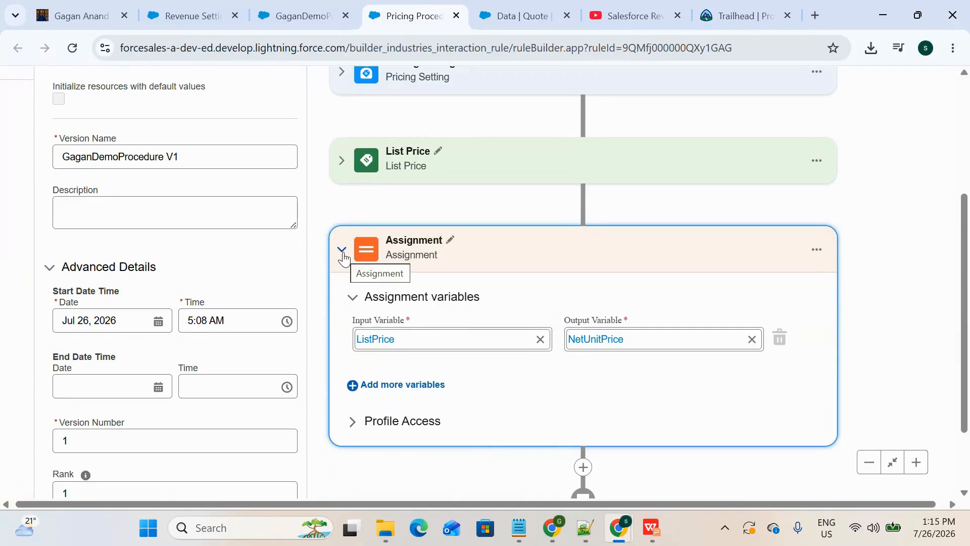
{"action": "left_click", "coordinate": [342, 253]}
{"action": "scroll", "coordinate": [425, 285], "scroll_direction": "up", "scroll_amount": 3}
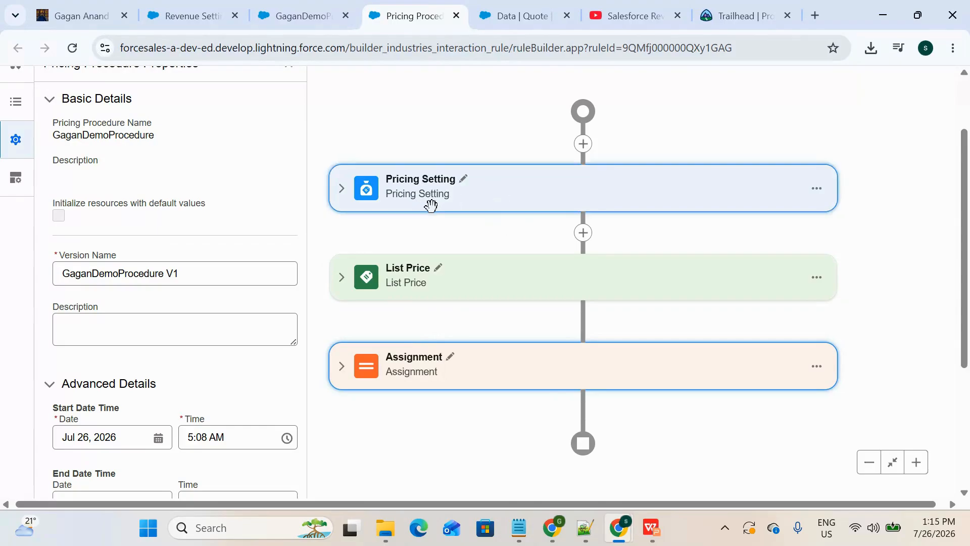
Step: Expand the Pricing Setting and List Price elements in turn to review their configuration, collapsing each again
{"action": "left_click", "coordinate": [342, 188]}
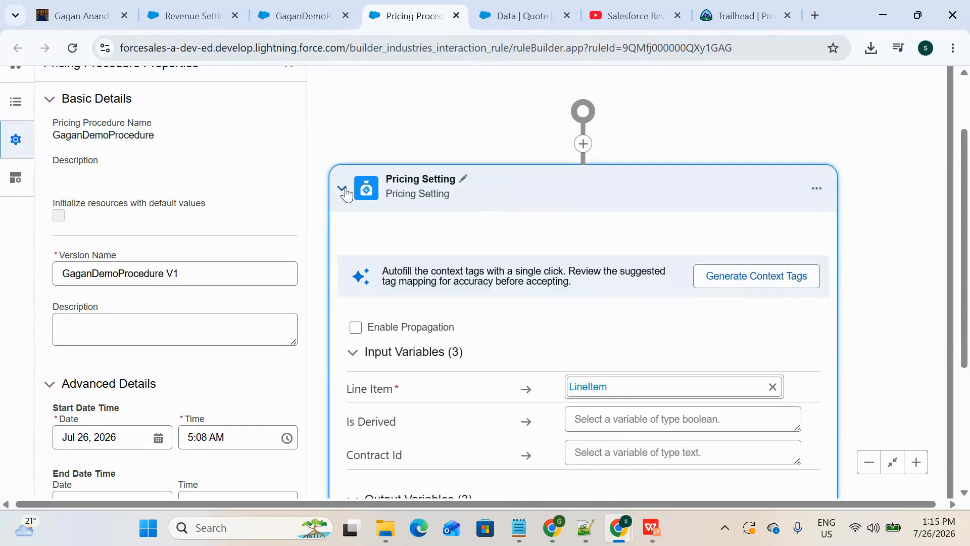
{"action": "scroll", "coordinate": [465, 364], "scroll_direction": "down", "scroll_amount": 4}
{"action": "scroll", "coordinate": [466, 364], "scroll_direction": "up", "scroll_amount": 2}
{"action": "scroll", "coordinate": [465, 365], "scroll_direction": "up", "scroll_amount": 2}
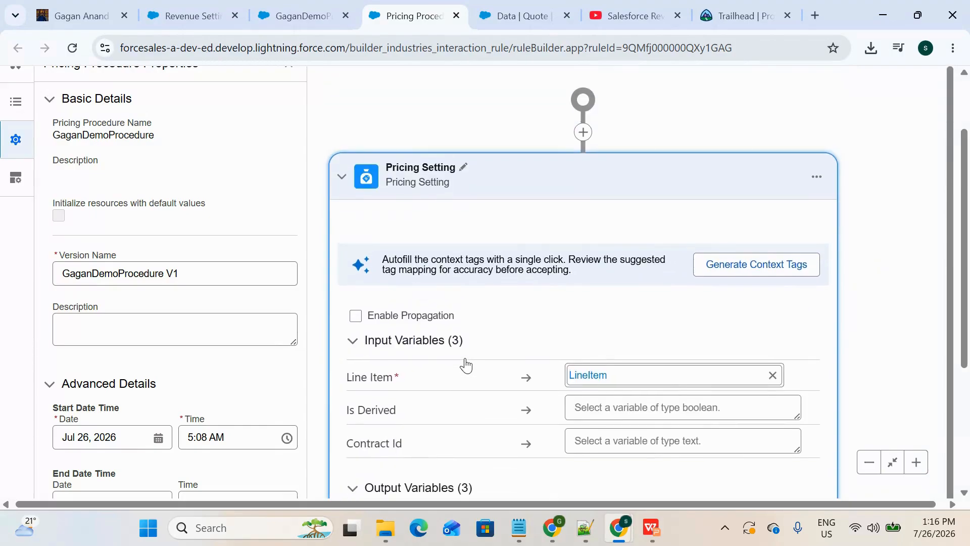
{"action": "left_click", "coordinate": [342, 178]}
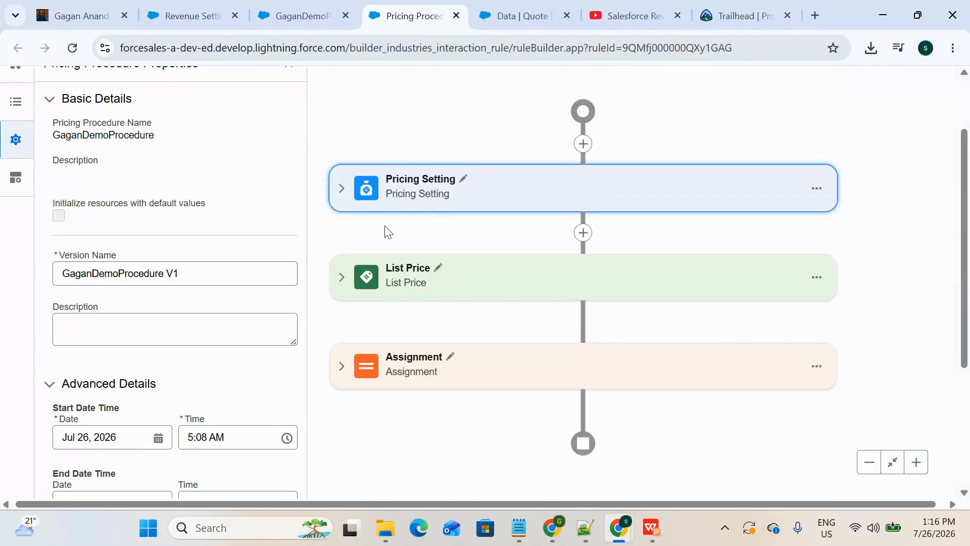
{"action": "left_click", "coordinate": [342, 278]}
{"action": "left_click", "coordinate": [342, 277]}
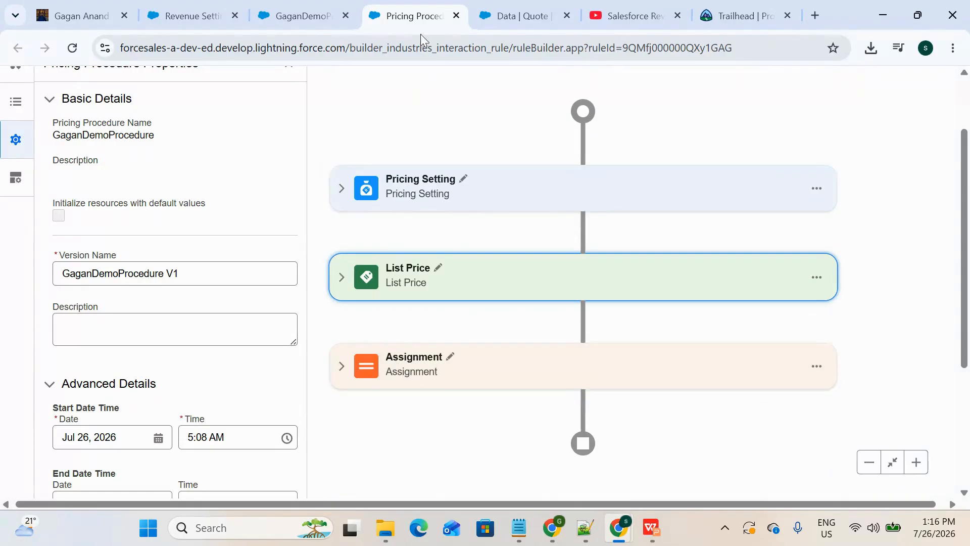
Step: Review the default pricing procedure in Revenue Settings, revisit the procedure builder and go back to the quote
{"action": "left_click", "coordinate": [518, 16]}
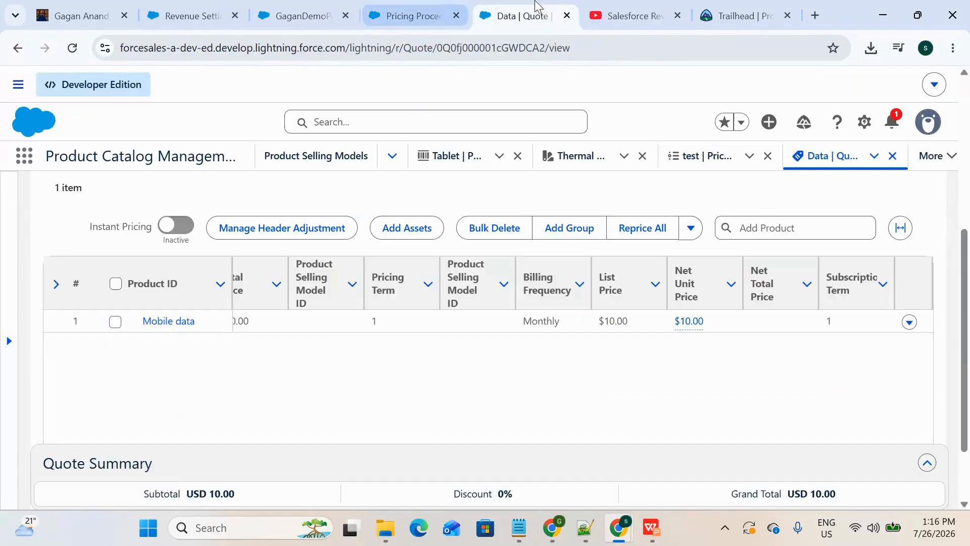
{"action": "left_click", "coordinate": [219, 11]}
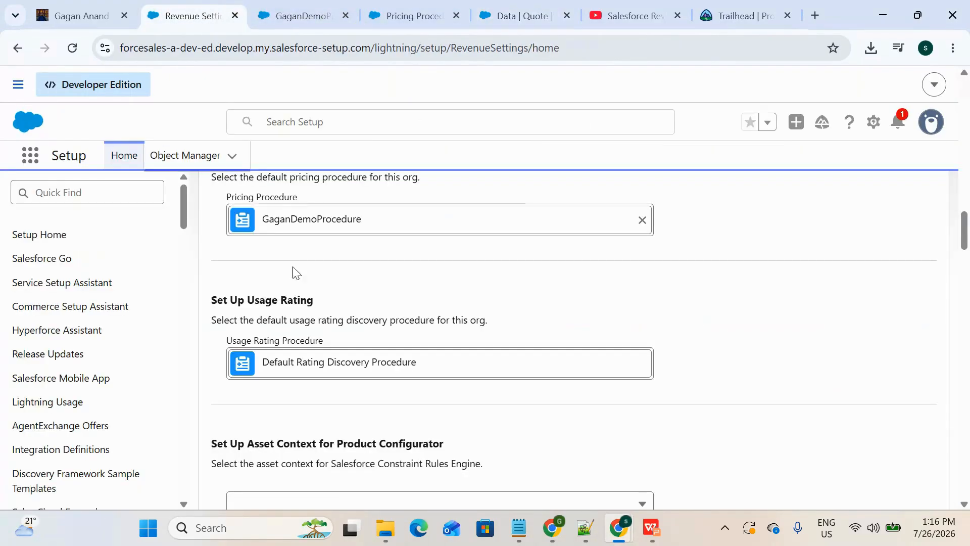
{"action": "scroll", "coordinate": [303, 283], "scroll_direction": "down", "scroll_amount": 1}
{"action": "scroll", "coordinate": [309, 296], "scroll_direction": "up", "scroll_amount": 4}
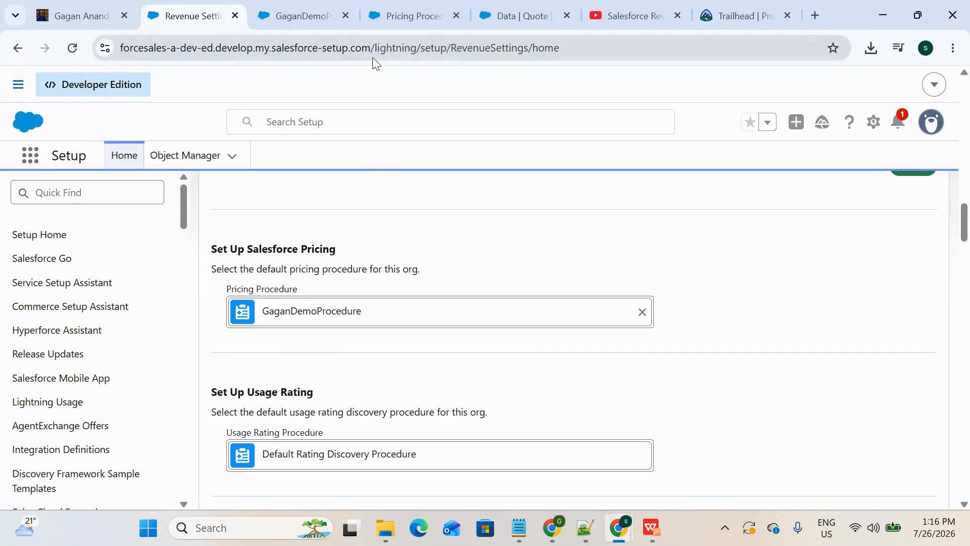
{"action": "left_click", "coordinate": [408, 14]}
{"action": "scroll", "coordinate": [470, 252], "scroll_direction": "down", "scroll_amount": 2}
{"action": "left_click", "coordinate": [526, 15]}
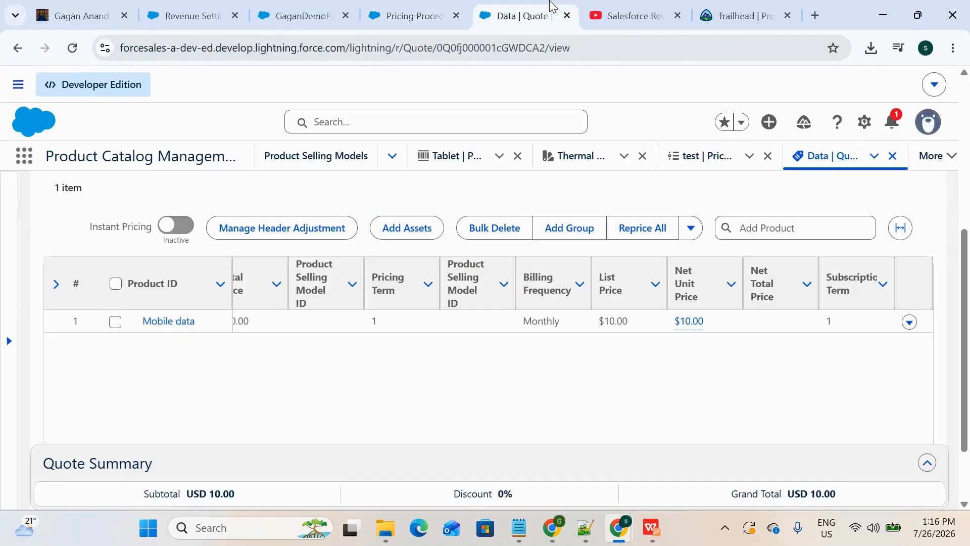
Step: Enter a 10% discount on the Mobile data quote line, using Percentage as the discount type
{"action": "scroll", "coordinate": [484, 325], "scroll_direction": "left", "scroll_amount": 5}
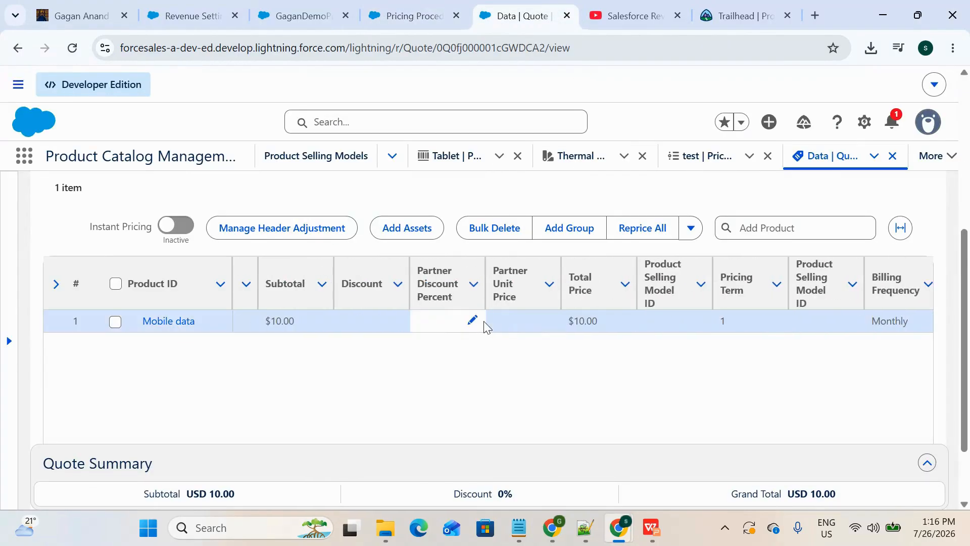
{"action": "scroll", "coordinate": [533, 348], "scroll_direction": "left", "scroll_amount": 1}
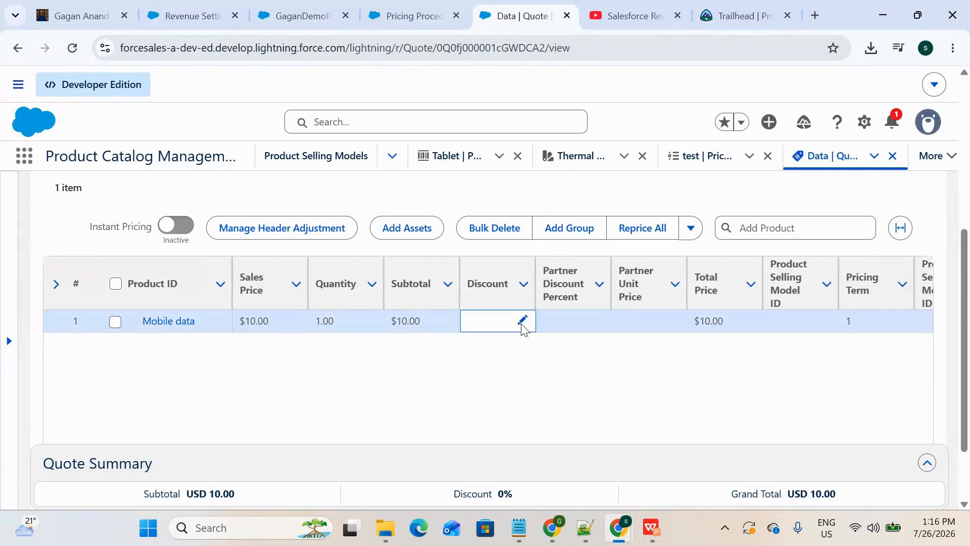
{"action": "scroll", "coordinate": [523, 327], "scroll_direction": "right", "scroll_amount": 2}
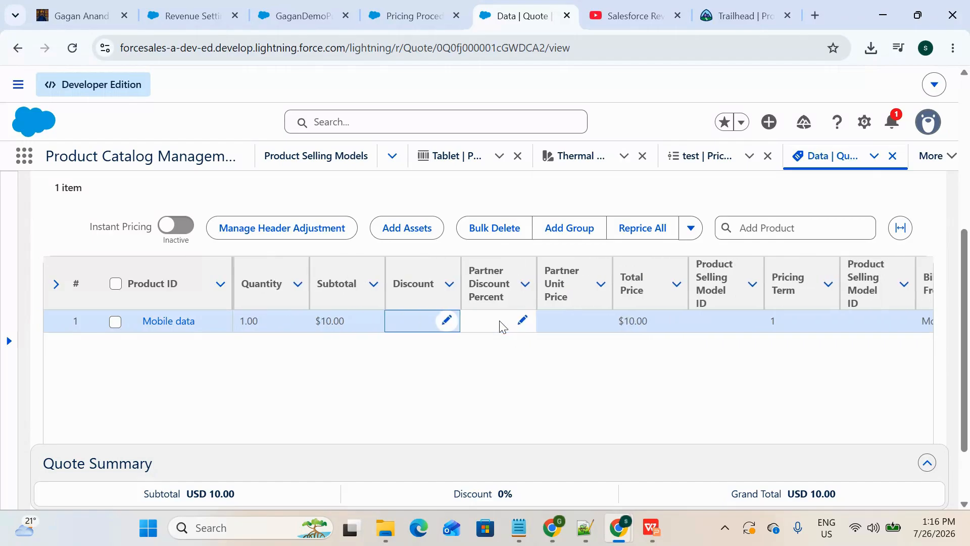
{"action": "left_click", "coordinate": [447, 321]}
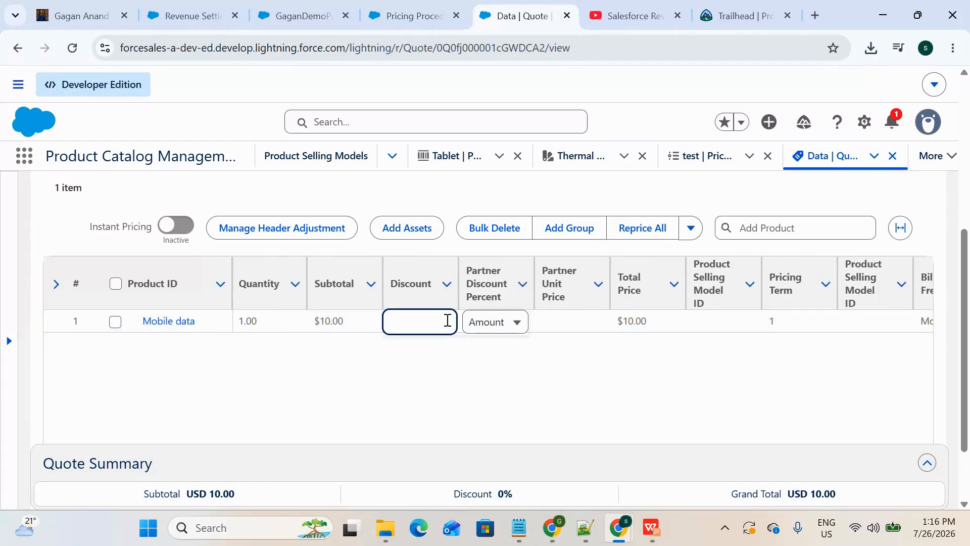
{"action": "type", "text": "10"}
{"action": "left_click", "coordinate": [494, 323]}
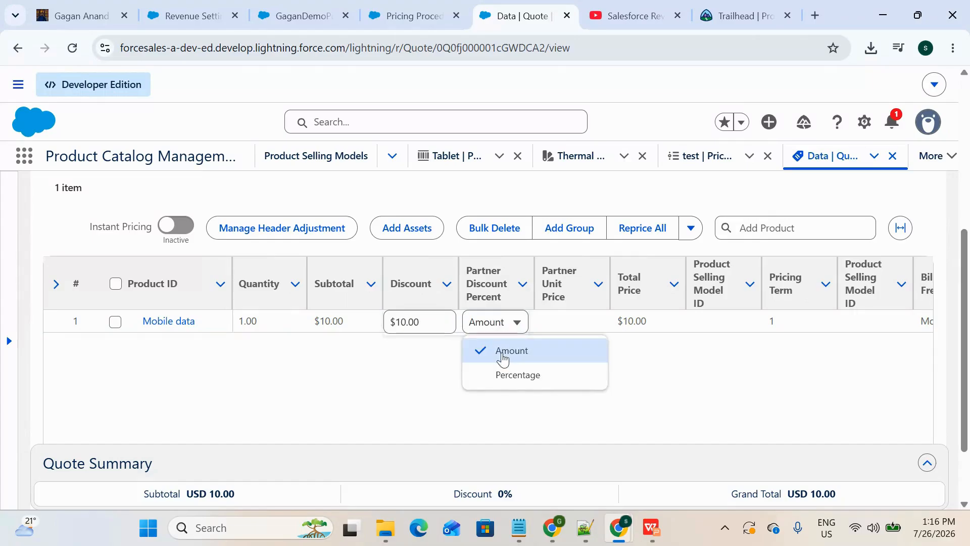
{"action": "left_click", "coordinate": [511, 376]}
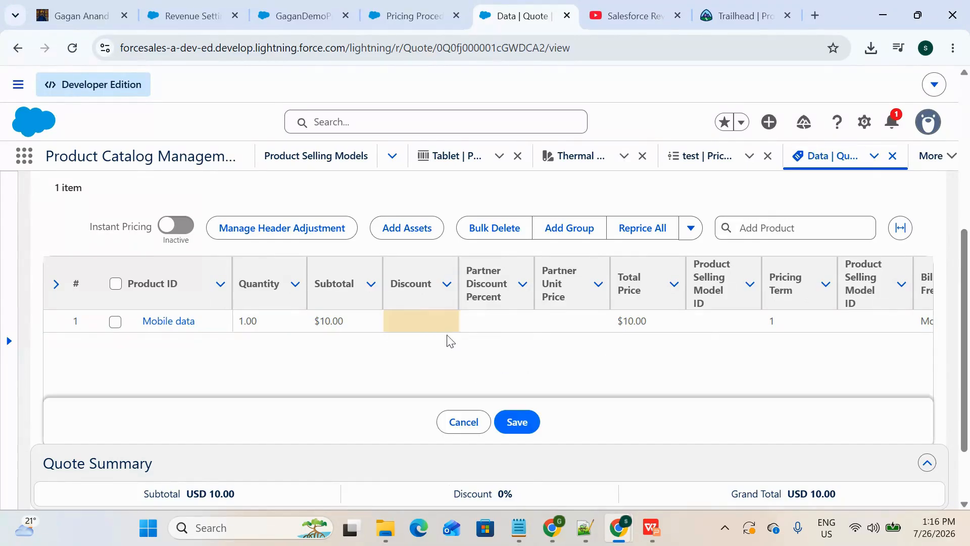
{"action": "left_click", "coordinate": [440, 317]}
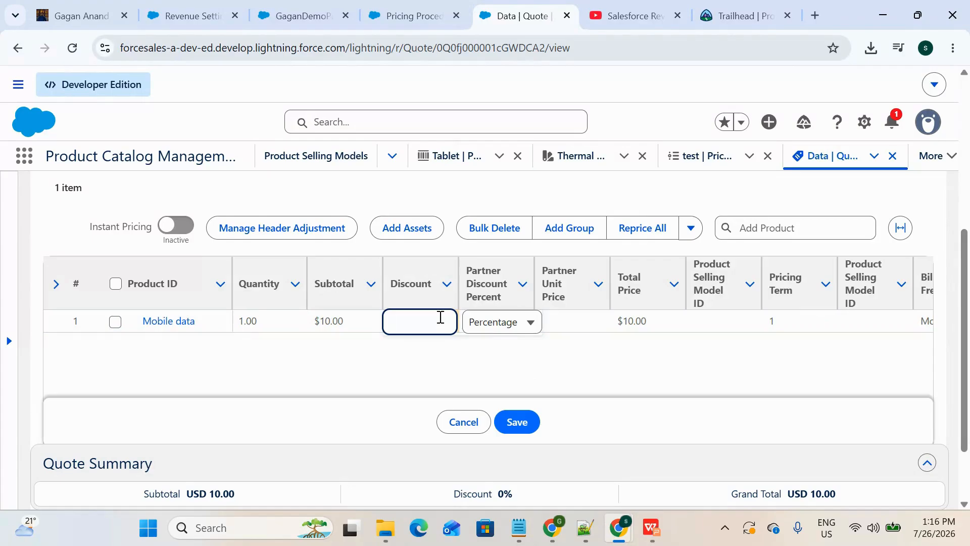
{"action": "left_click", "coordinate": [447, 354]}
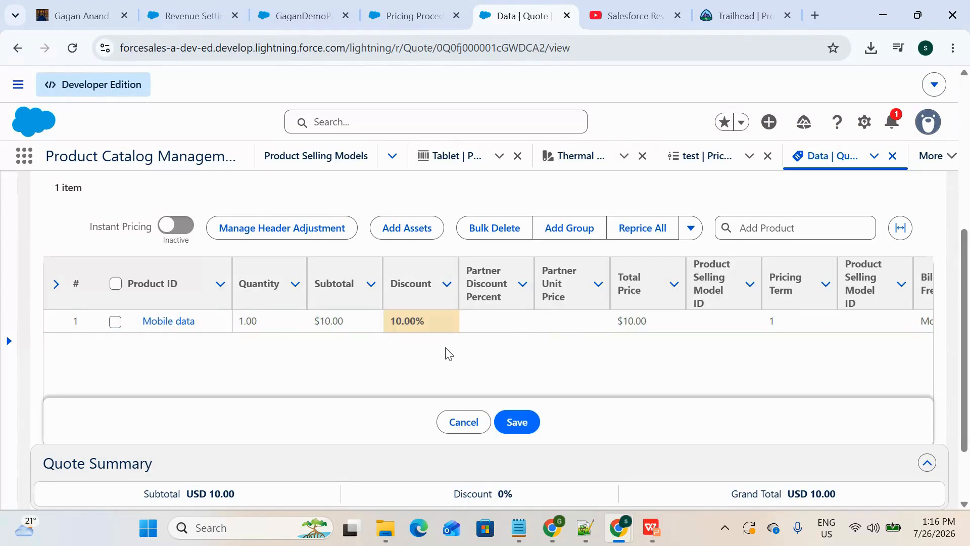
Step: Save the discounted quote line and examine its Net Unit Price
{"action": "left_click", "coordinate": [515, 421]}
{"action": "scroll", "coordinate": [513, 391], "scroll_direction": "down", "scroll_amount": 2}
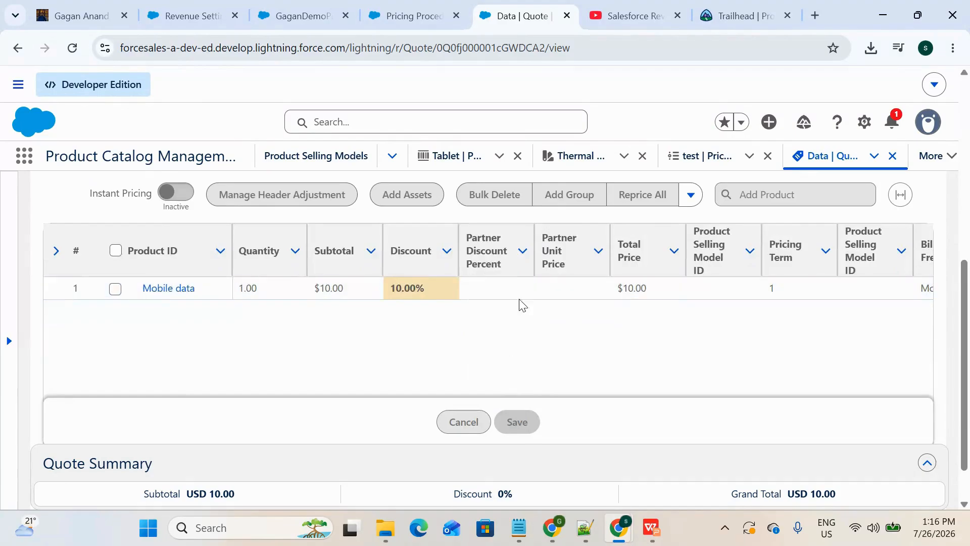
{"action": "left_click", "coordinate": [523, 293]}
{"action": "scroll", "coordinate": [547, 392], "scroll_direction": "right", "scroll_amount": 5}
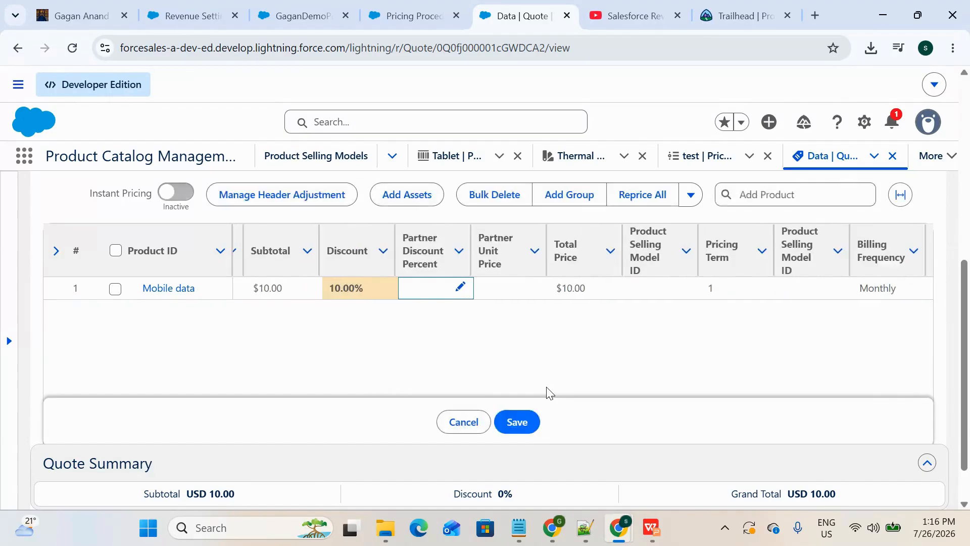
{"action": "left_click", "coordinate": [517, 421]}
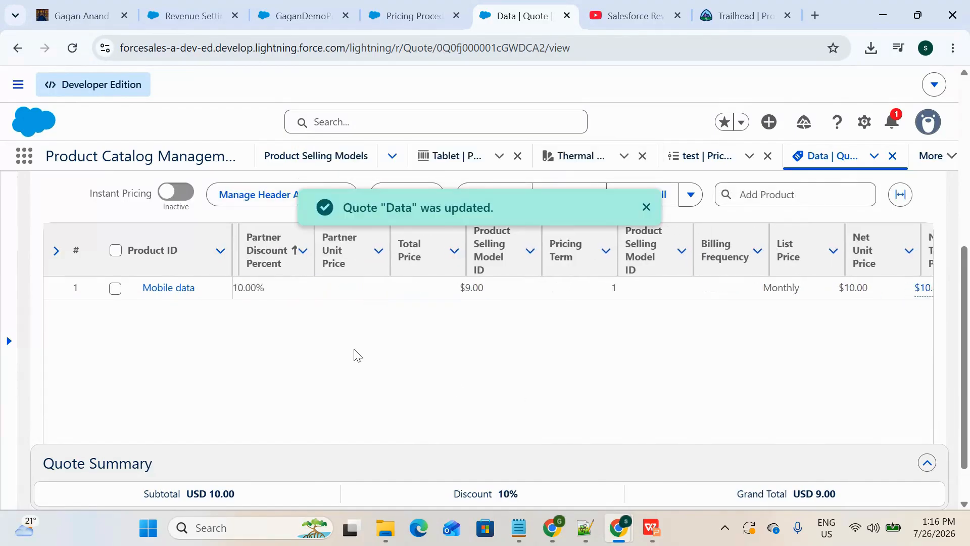
{"action": "scroll", "coordinate": [416, 314], "scroll_direction": "right", "scroll_amount": 5}
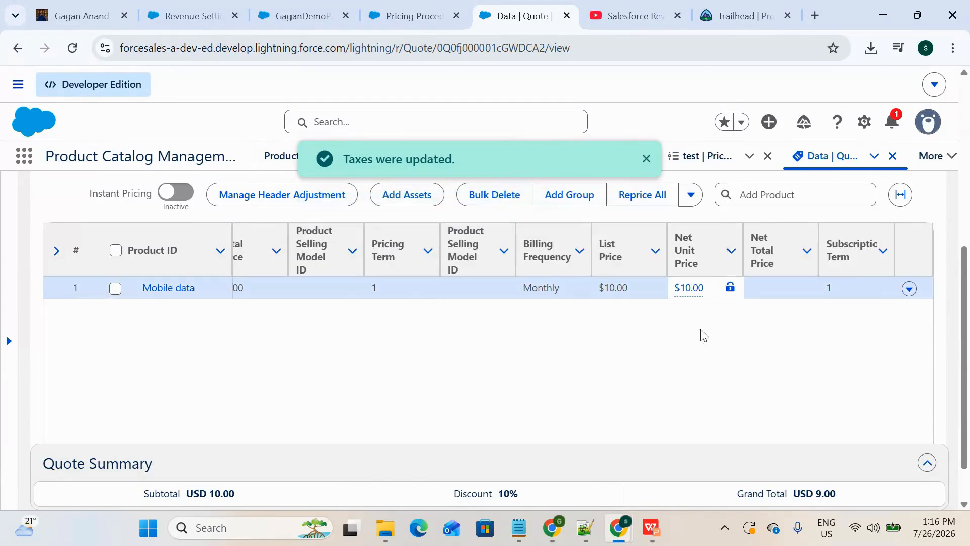
{"action": "left_click", "coordinate": [688, 287]}
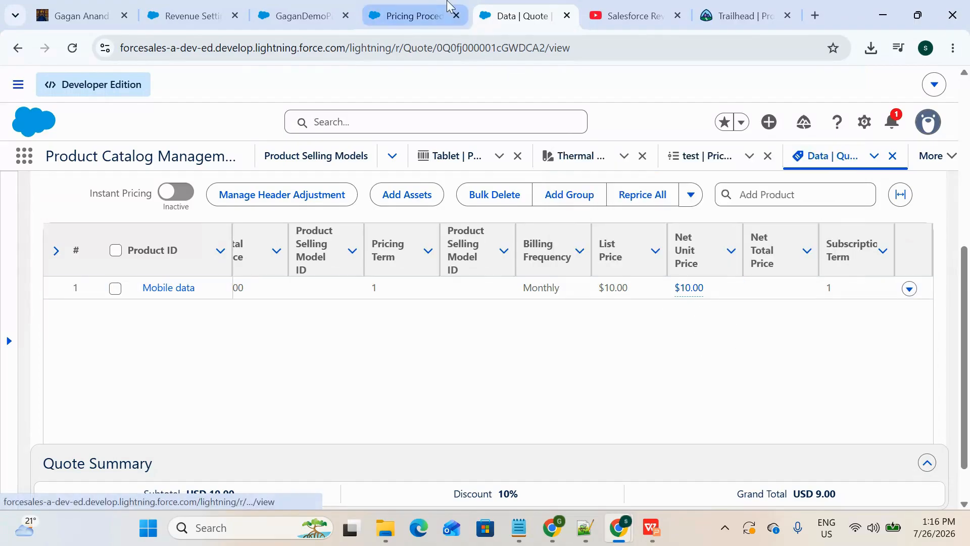
Step: Return to the pricing procedure and add a Manual Discount element after the Assignment element
{"action": "left_click", "coordinate": [411, 15]}
{"action": "scroll", "coordinate": [477, 187], "scroll_direction": "up", "scroll_amount": 3}
{"action": "scroll", "coordinate": [477, 187], "scroll_direction": "down", "scroll_amount": 5}
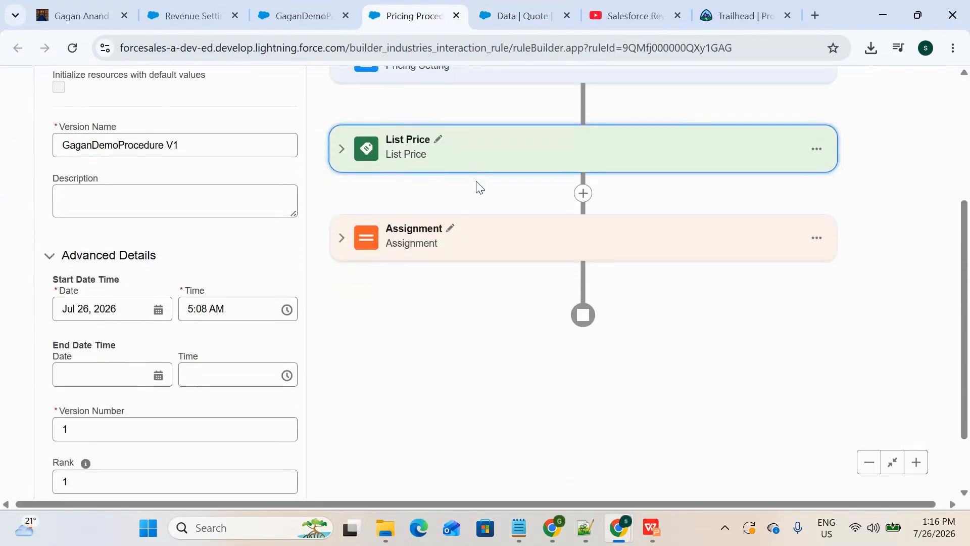
{"action": "scroll", "coordinate": [433, 167], "scroll_direction": "up", "scroll_amount": 3}
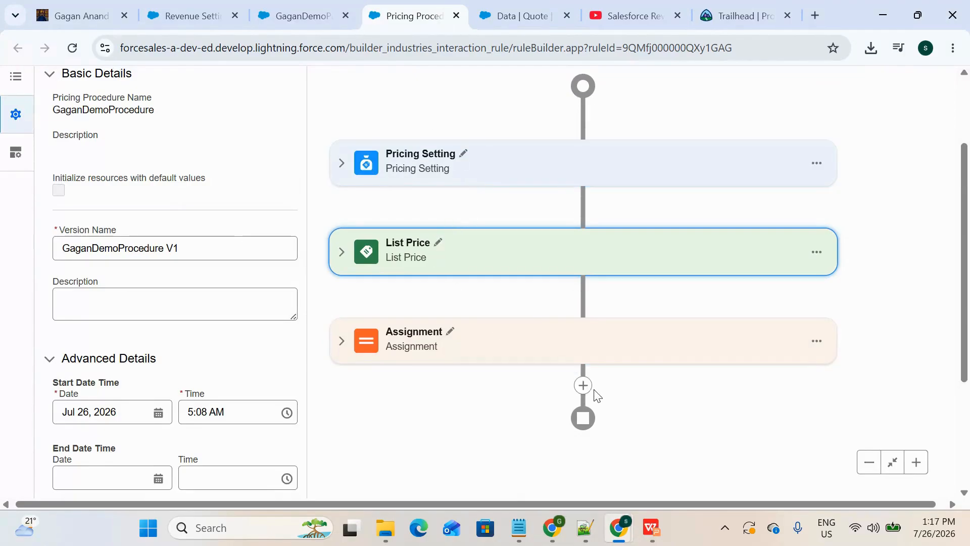
{"action": "left_click", "coordinate": [583, 386]}
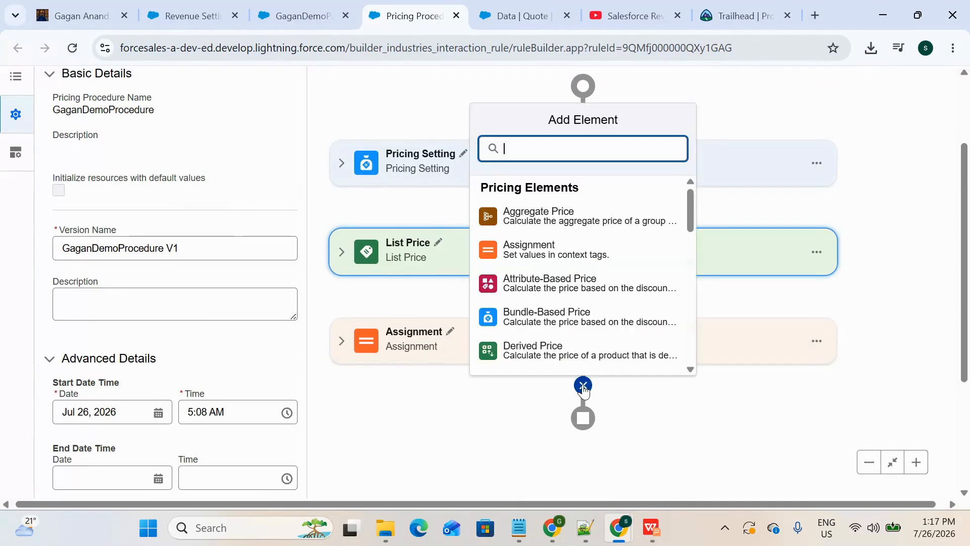
{"action": "type", "text": "Manu"}
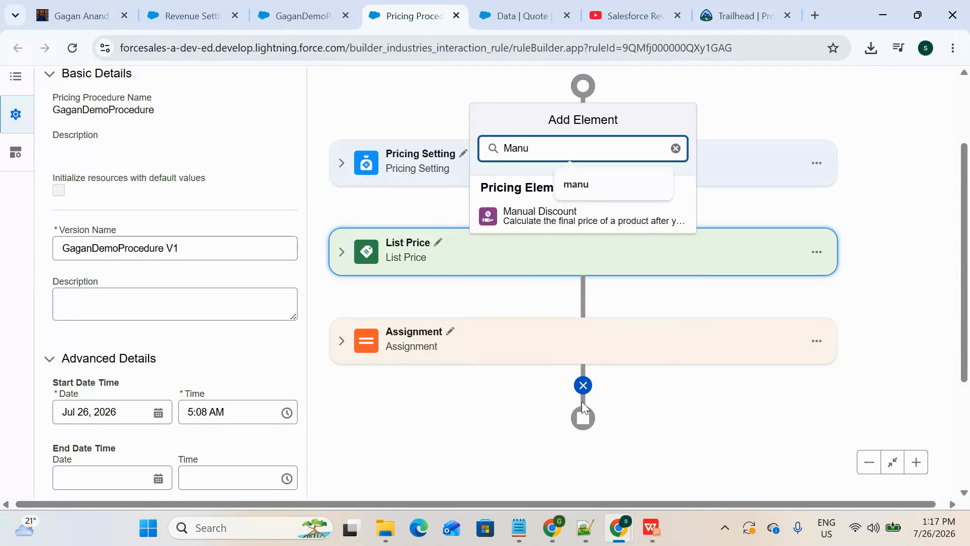
{"action": "left_click", "coordinate": [541, 217]}
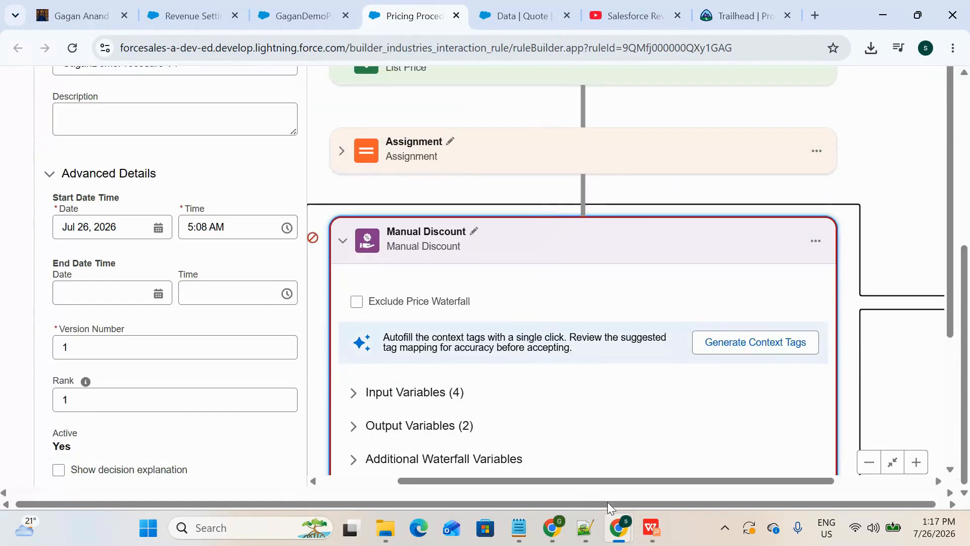
Step: Consult the Pricing Elements Matrix slide in the presentation, return to the procedure and review the Manual Discount element's input variables
{"action": "left_click", "coordinate": [652, 527]}
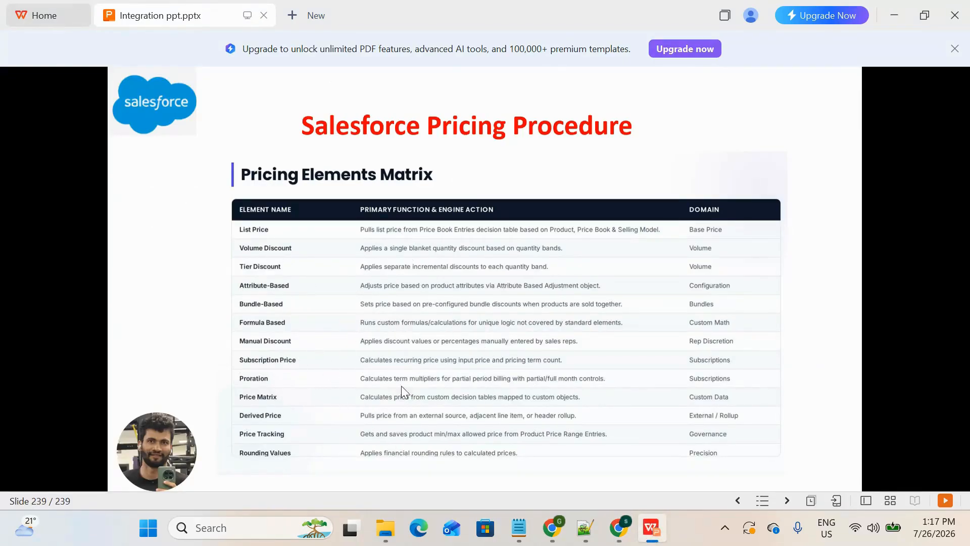
{"action": "key", "text": "alt+Tab"}
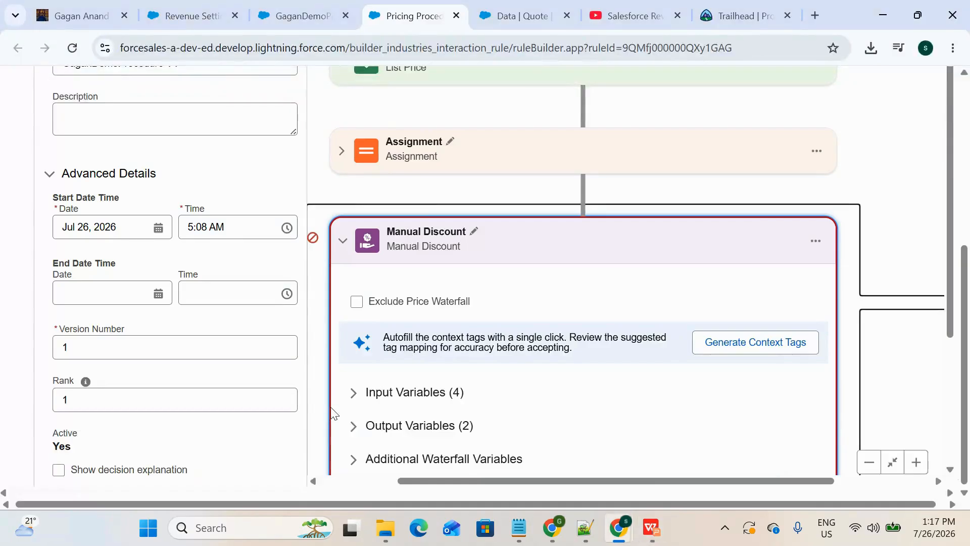
{"action": "scroll", "coordinate": [490, 292], "scroll_direction": "down", "scroll_amount": 2}
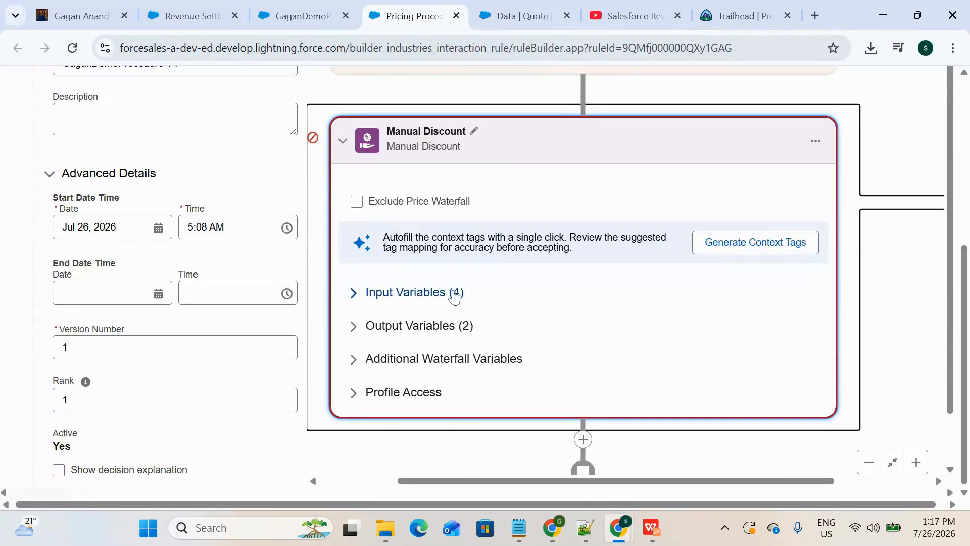
{"action": "left_click", "coordinate": [453, 293]}
{"action": "scroll", "coordinate": [228, 230], "scroll_direction": "up", "scroll_amount": 6}
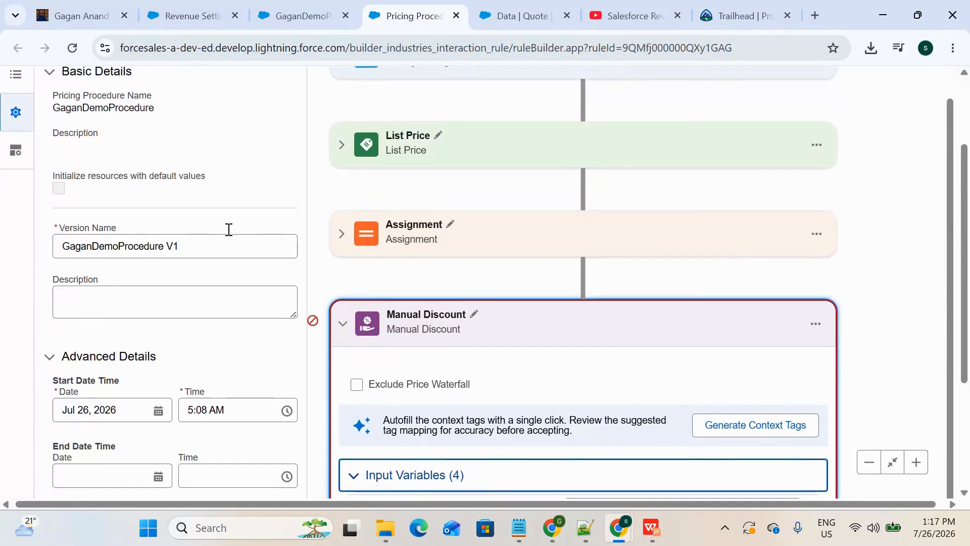
{"action": "scroll", "coordinate": [228, 230], "scroll_direction": "down", "scroll_amount": 3}
{"action": "scroll", "coordinate": [228, 230], "scroll_direction": "down", "scroll_amount": 3}
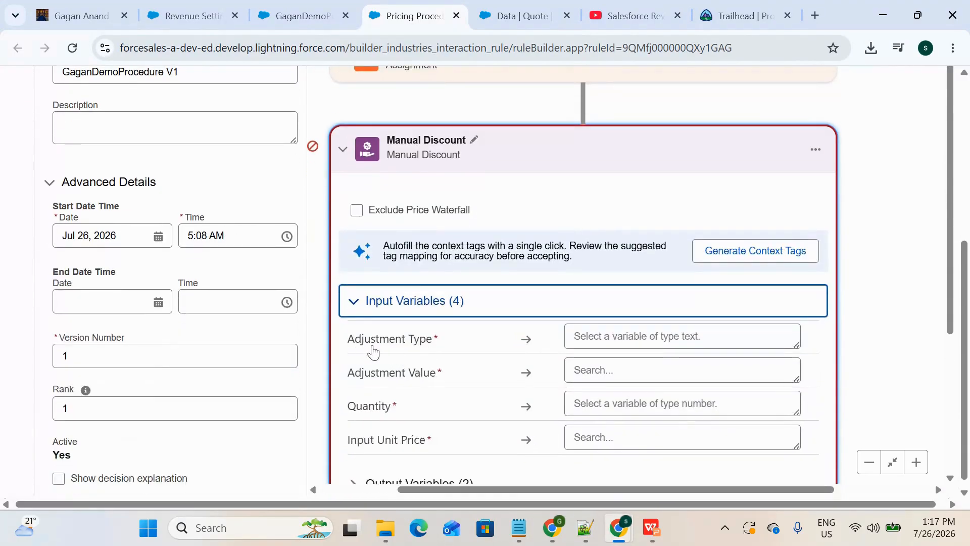
{"action": "scroll", "coordinate": [238, 232], "scroll_direction": "up", "scroll_amount": 6}
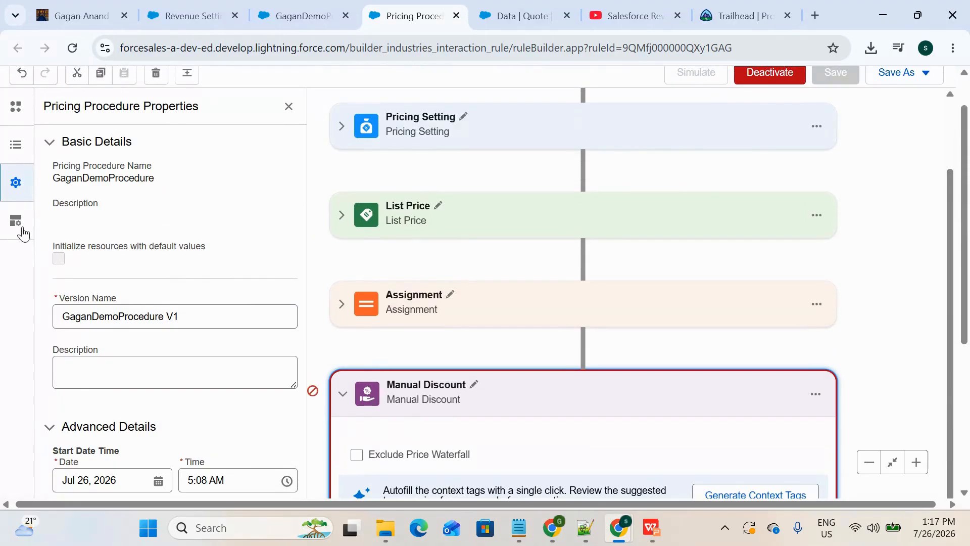
Step: Open the Resource Manager and start a new resource of type Constant
{"action": "left_click", "coordinate": [18, 231]}
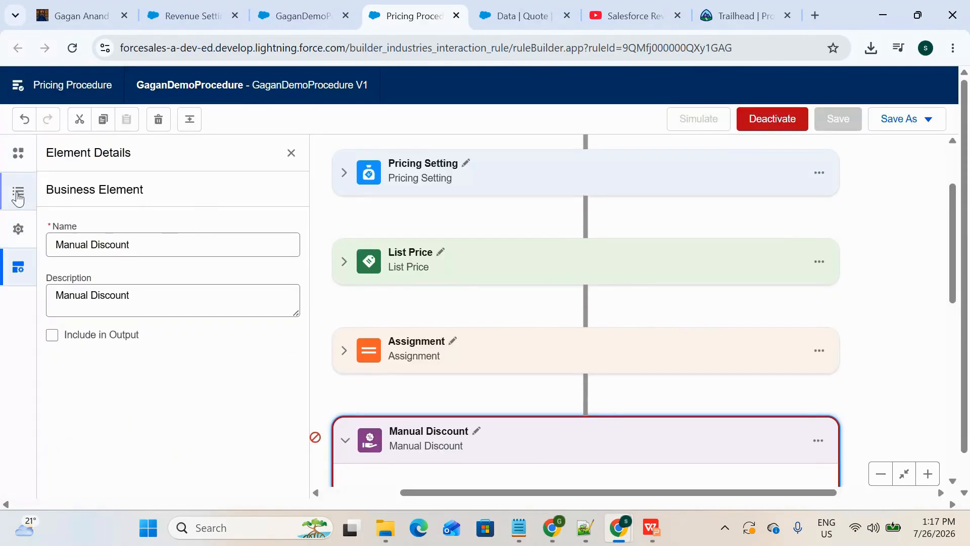
{"action": "left_click", "coordinate": [17, 154]}
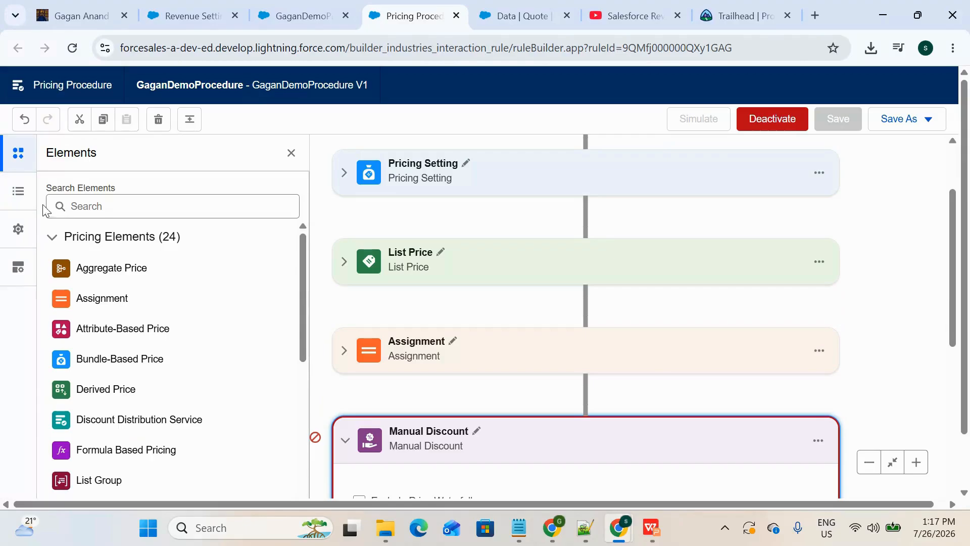
{"action": "left_click", "coordinate": [14, 204]}
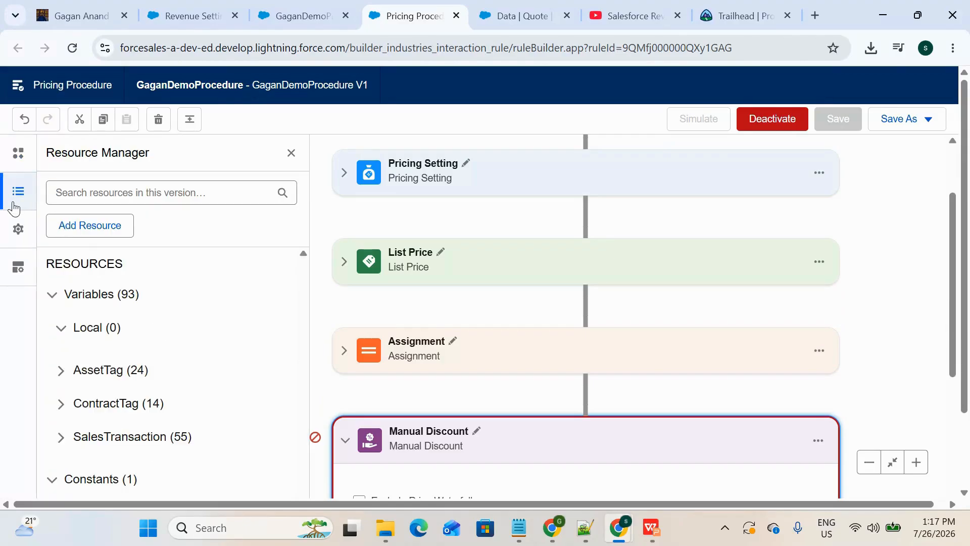
{"action": "left_click", "coordinate": [74, 218]}
{"action": "left_click", "coordinate": [264, 237]}
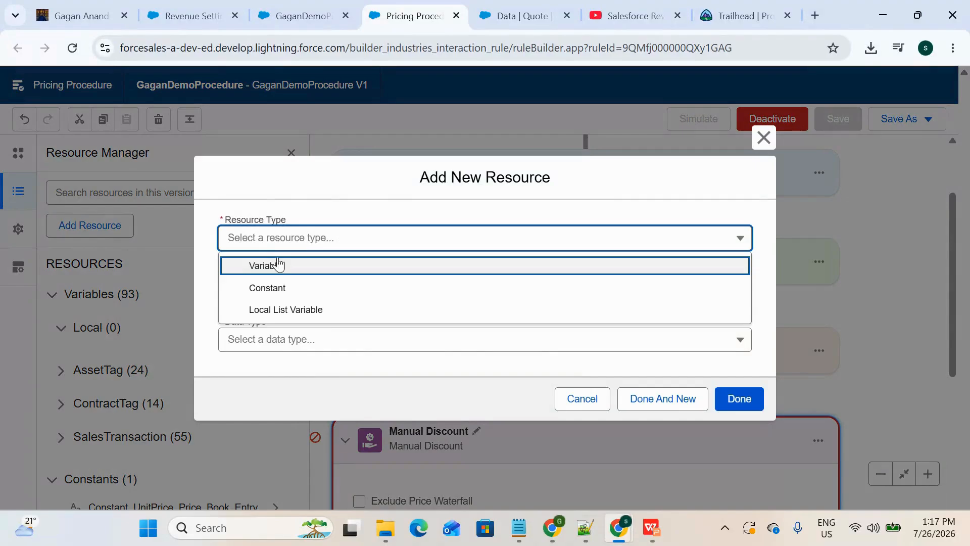
{"action": "left_click", "coordinate": [278, 284]}
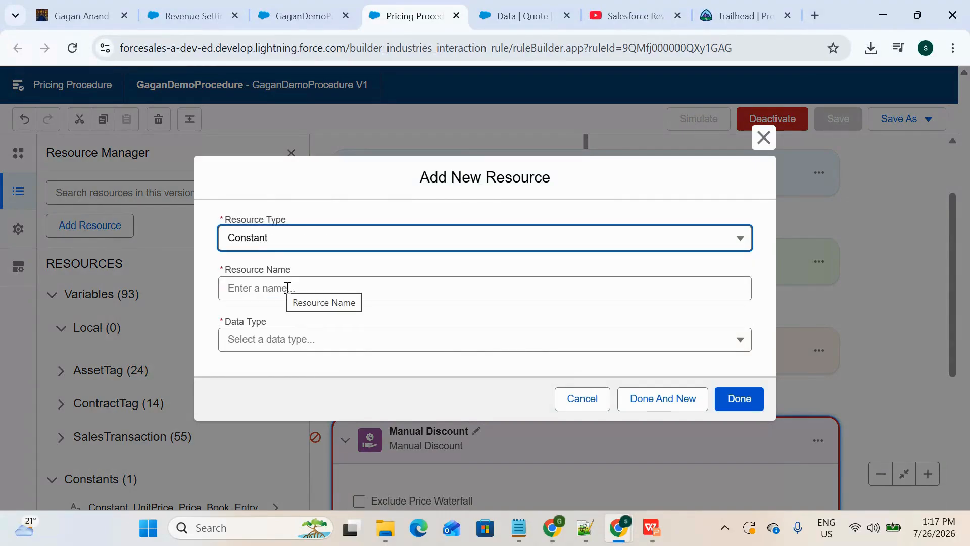
Step: Create the constant resource DiscounType with data type Text and value Percentage
{"action": "left_click", "coordinate": [287, 288]}
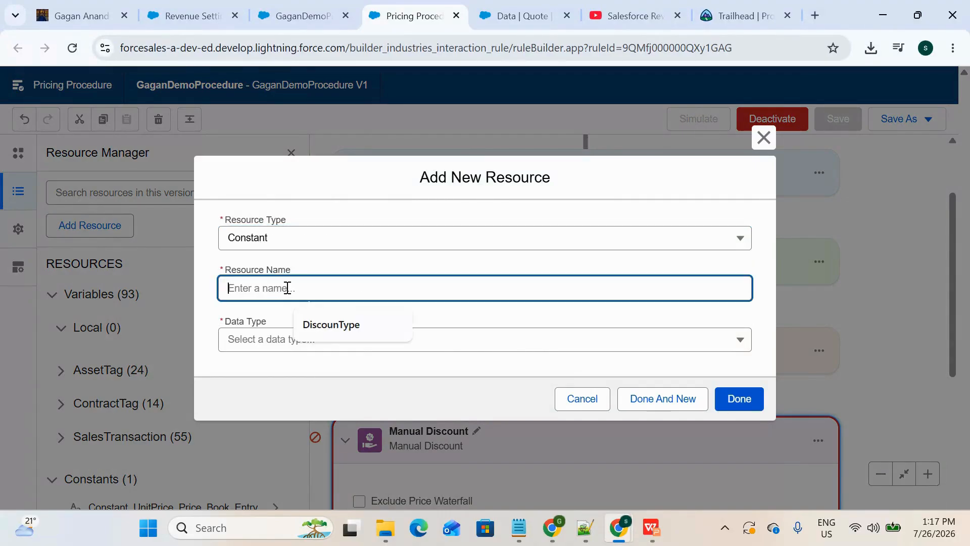
{"action": "left_click", "coordinate": [358, 324]}
{"action": "left_click", "coordinate": [338, 340]}
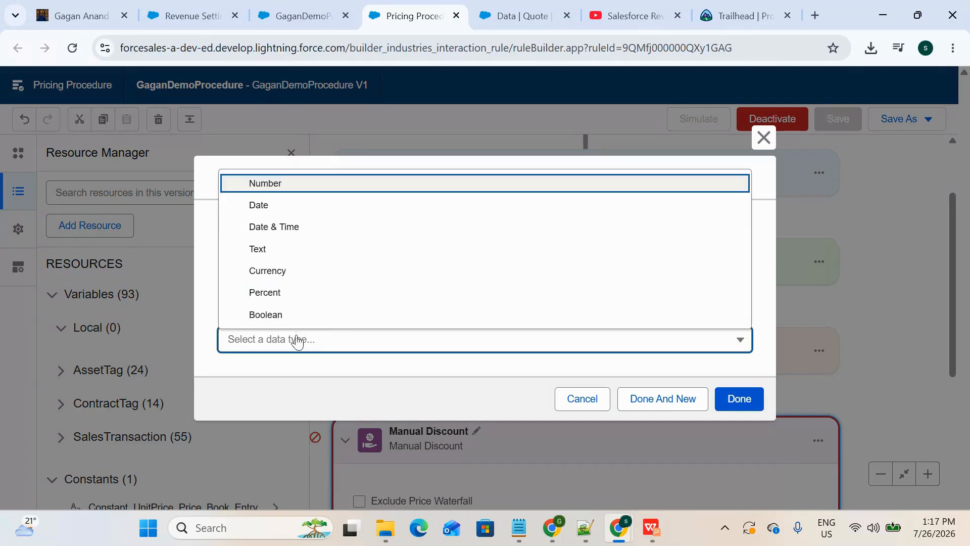
{"action": "left_click", "coordinate": [318, 252]}
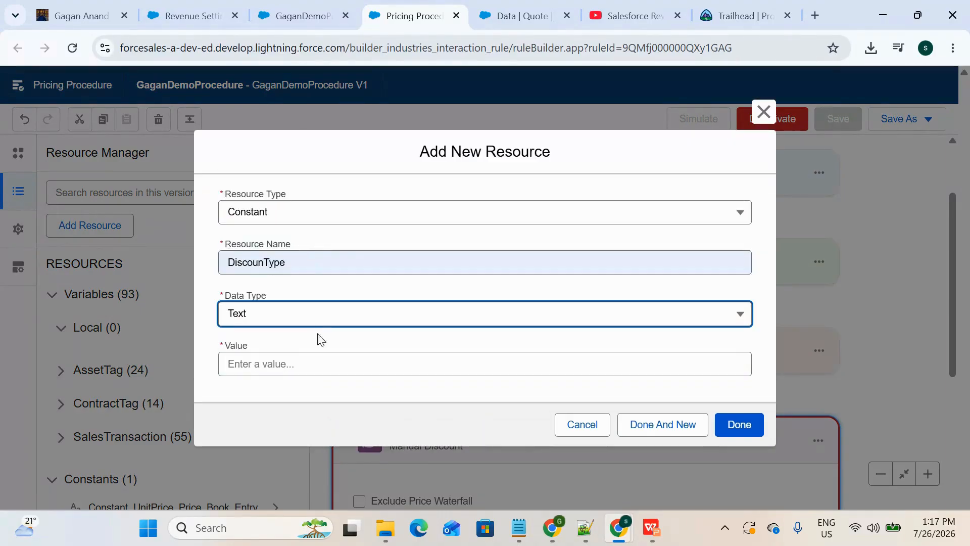
{"action": "left_click", "coordinate": [318, 366]}
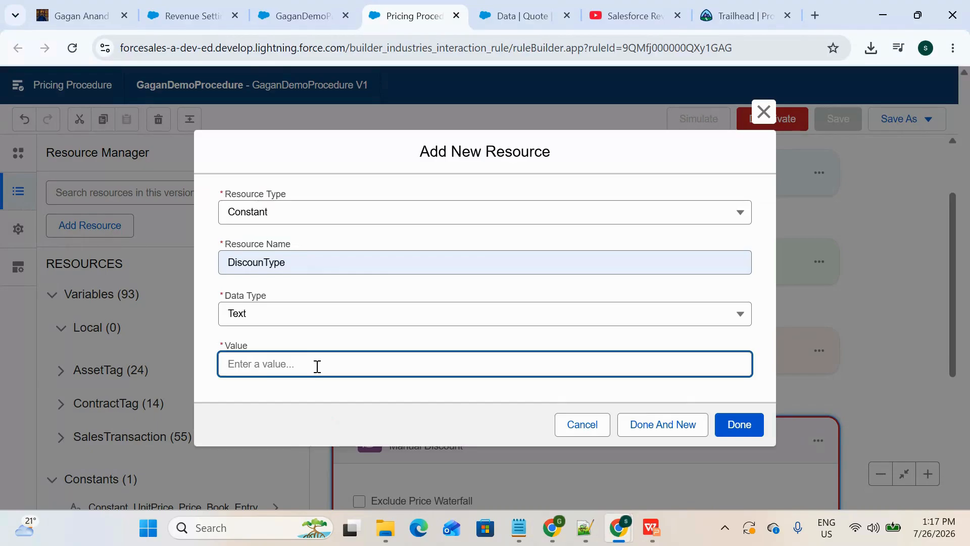
{"action": "type", "text": "Percentage"}
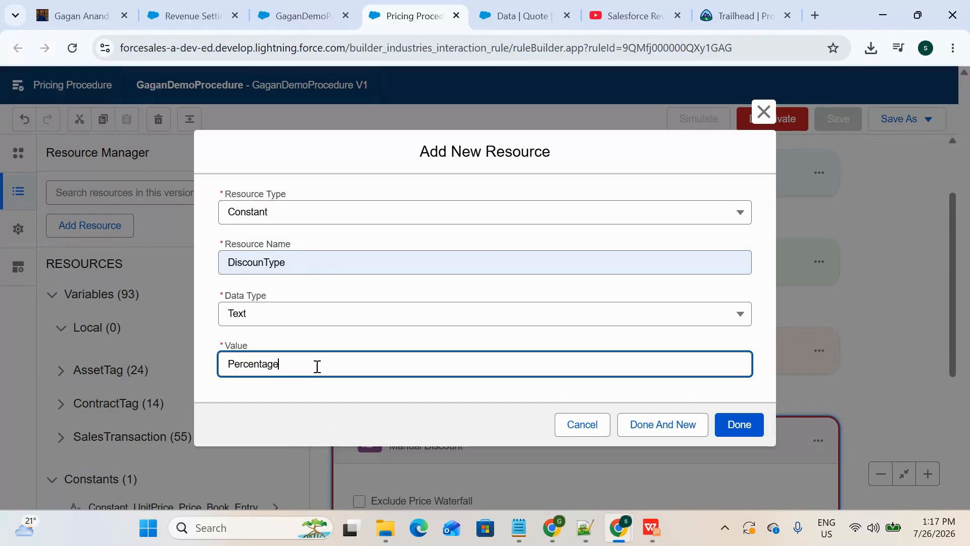
{"action": "left_click", "coordinate": [335, 402]}
{"action": "left_click", "coordinate": [314, 363]}
{"action": "left_click", "coordinate": [367, 419]}
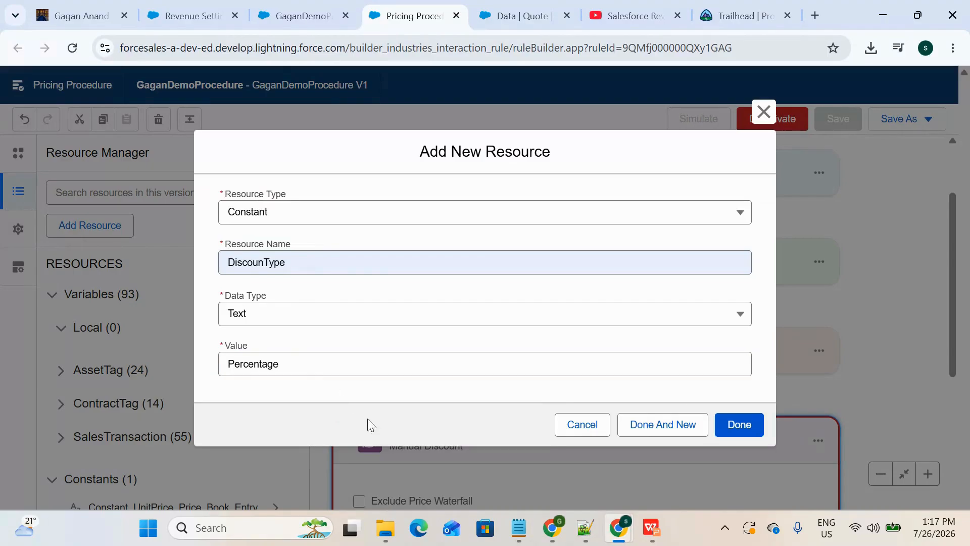
{"action": "left_click", "coordinate": [740, 428]}
Step: Map the Manual Discount element's Adjustment Type input to the DiscounType constant
{"action": "scroll", "coordinate": [744, 435], "scroll_direction": "down", "scroll_amount": 2}
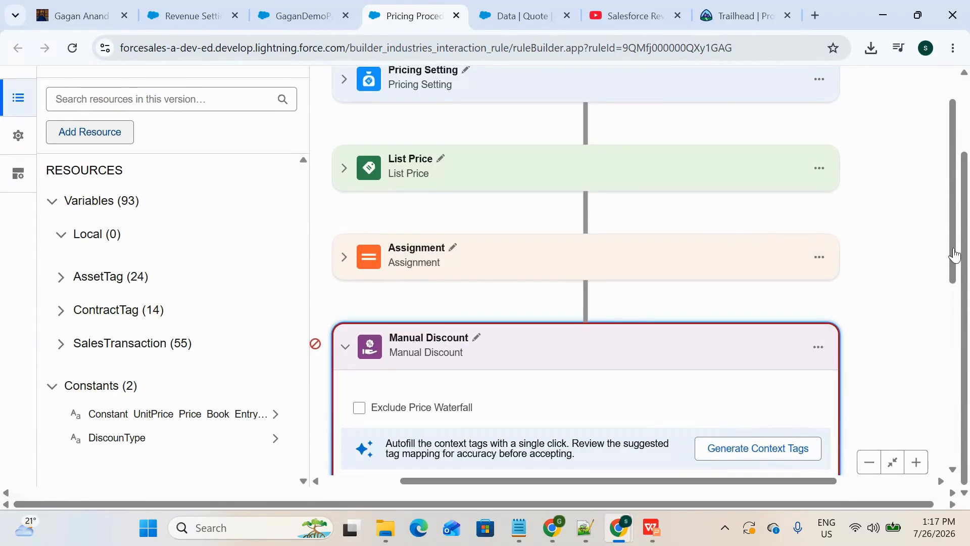
{"action": "scroll", "coordinate": [674, 336], "scroll_direction": "up", "scroll_amount": 2}
{"action": "scroll", "coordinate": [676, 336], "scroll_direction": "down", "scroll_amount": 2}
{"action": "scroll", "coordinate": [674, 336], "scroll_direction": "up", "scroll_amount": 2}
{"action": "scroll", "coordinate": [674, 333], "scroll_direction": "down", "scroll_amount": 2}
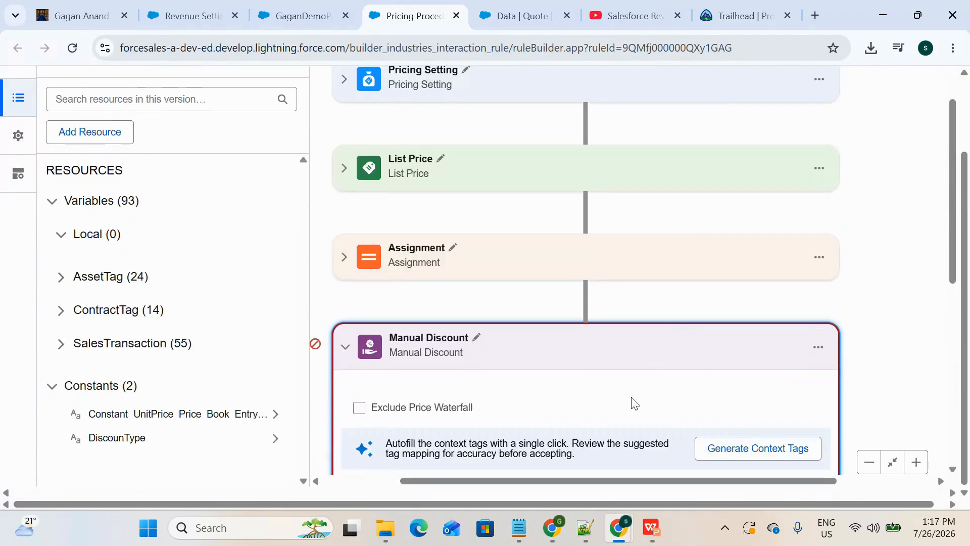
{"action": "left_click_drag", "start_coordinate": [950, 264], "coordinate": [949, 383]}
{"action": "left_click", "coordinate": [684, 318]}
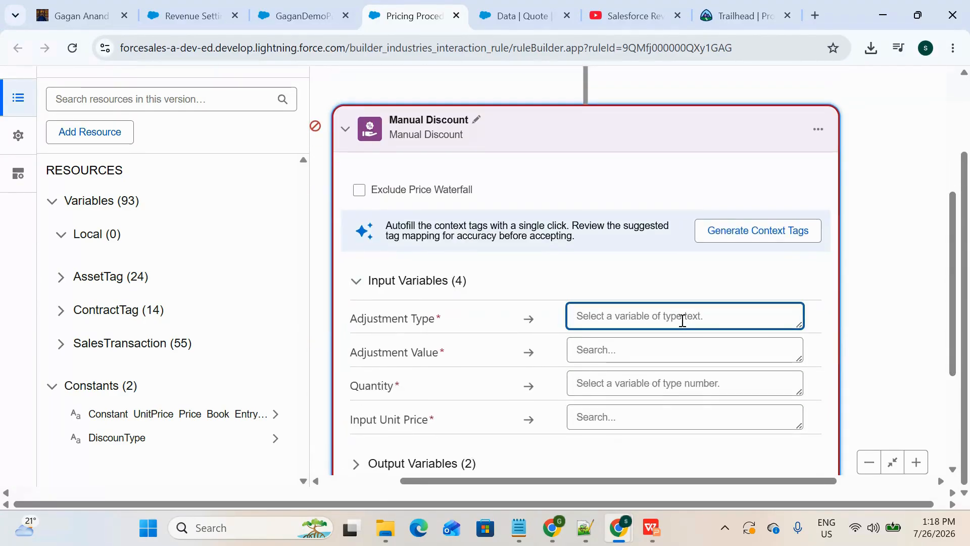
{"action": "type", "text": "Dis"}
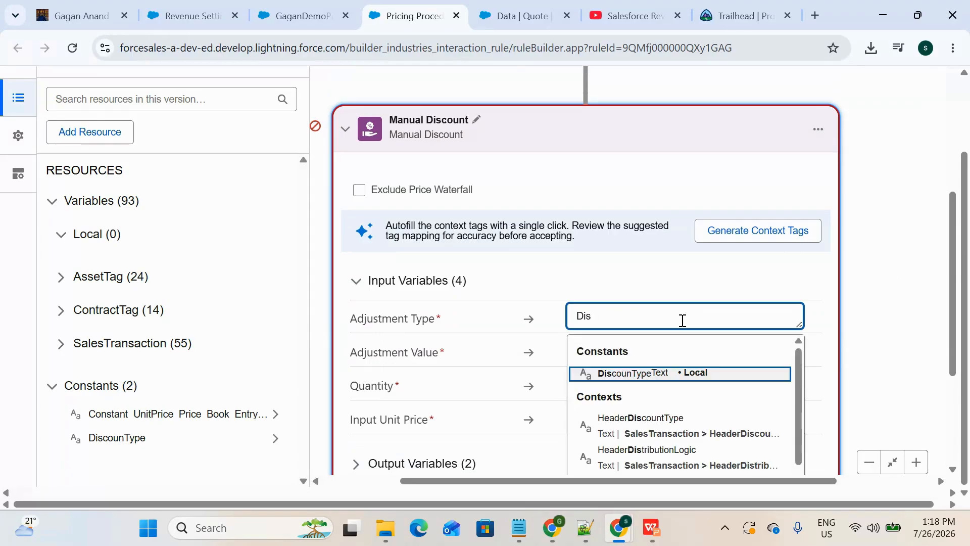
{"action": "left_click", "coordinate": [680, 374]}
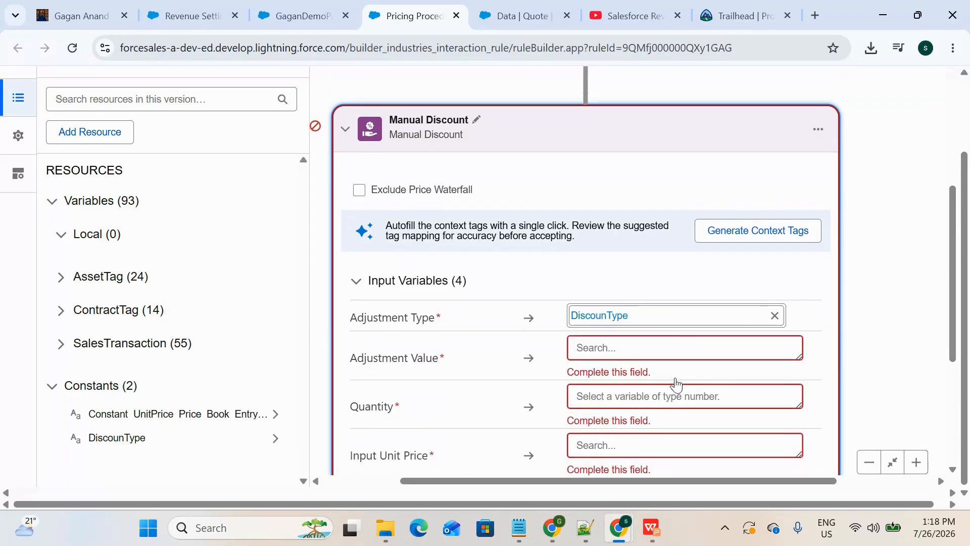
Step: Map the Manual Discount element's Adjustment Value input to the ItemDiscountPercentage context tag
{"action": "left_click", "coordinate": [607, 348]}
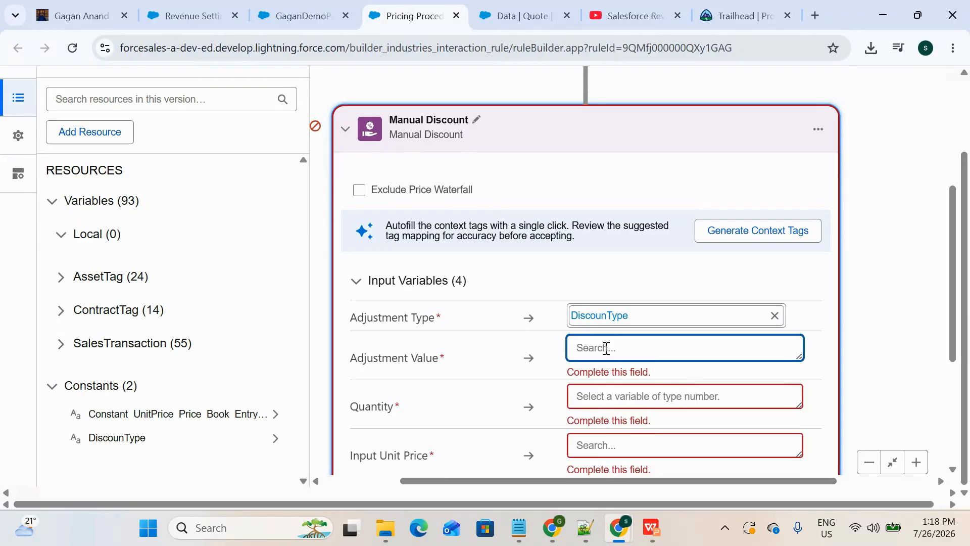
{"action": "type", "text": "Li"}
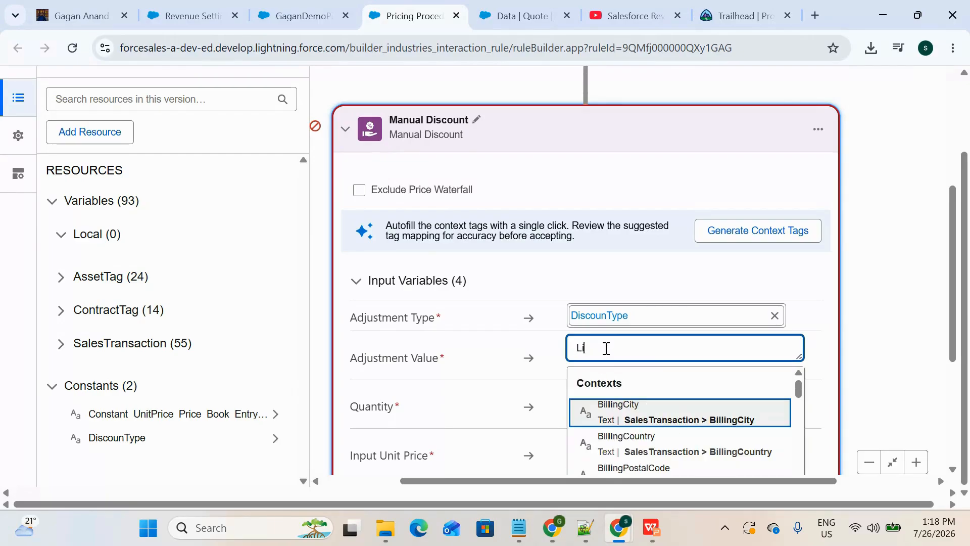
{"action": "key", "text": "BackSpace"}
{"action": "key", "text": "BackSpace"}
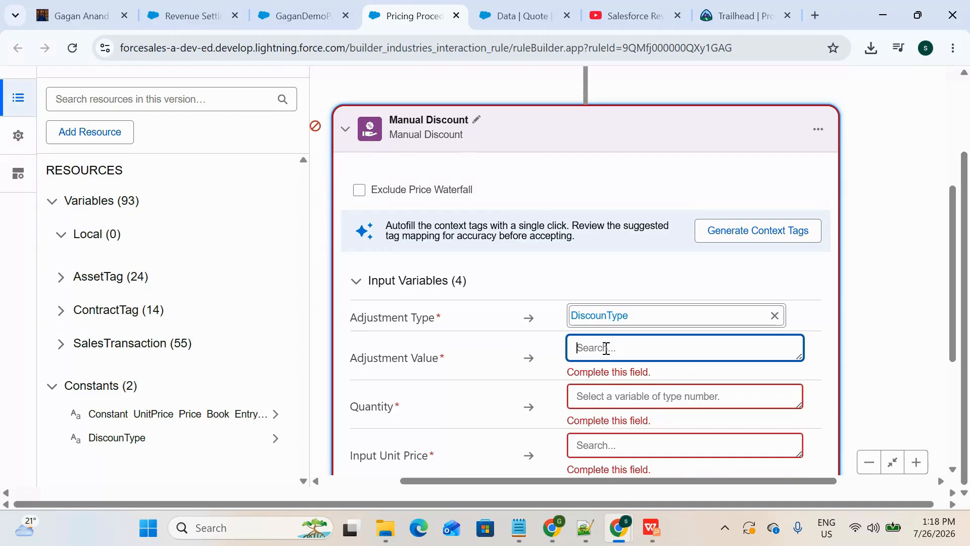
{"action": "type", "text": "Iten"}
{"action": "key", "text": "BackSpace"}
{"action": "type", "text": "n"}
{"action": "key", "text": "BackSpace"}
{"action": "type", "text": "m"}
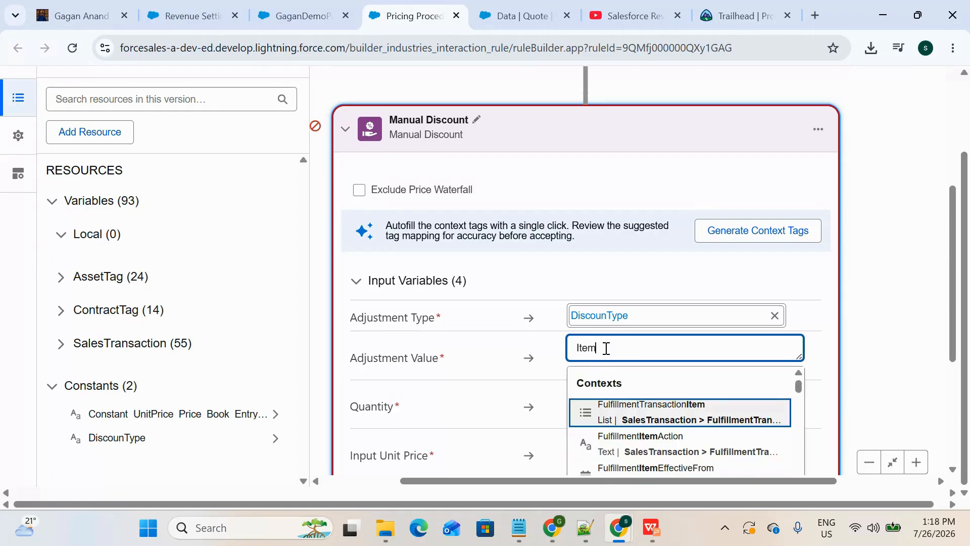
{"action": "type", "text": "dis"}
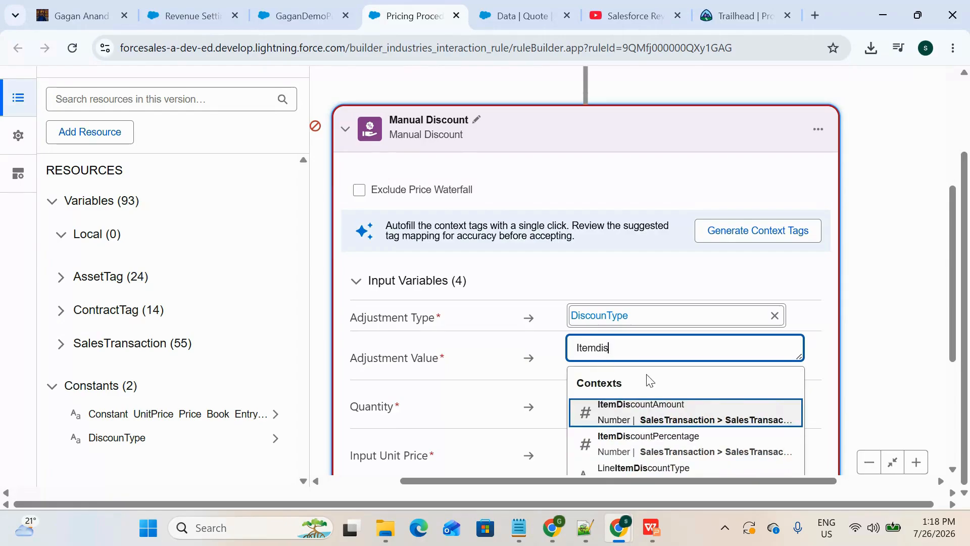
{"action": "left_click", "coordinate": [666, 443]}
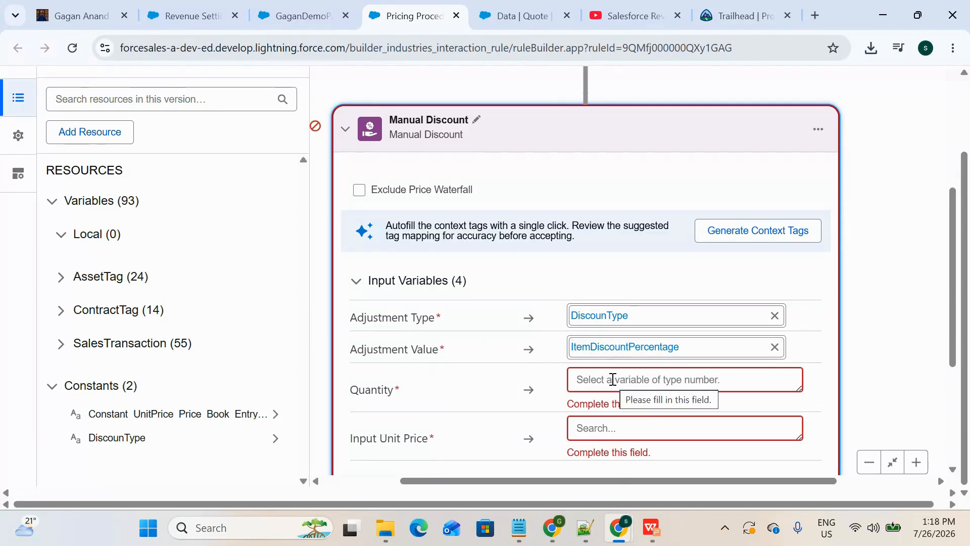
Step: Map the Manual Discount element's Quantity input to LineItemQuantity and its Input Unit Price to InputUnitPrice
{"action": "scroll", "coordinate": [539, 306], "scroll_direction": "down", "scroll_amount": 1}
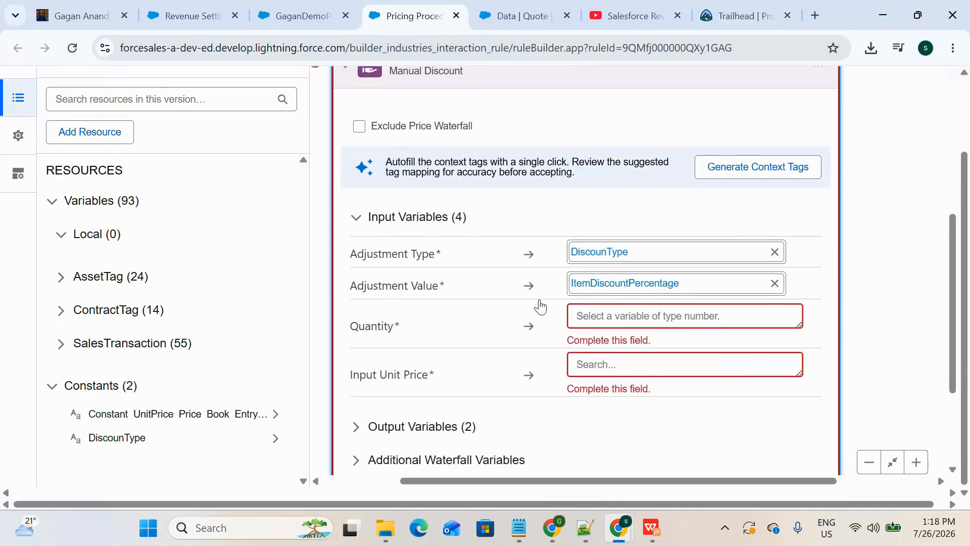
{"action": "left_click", "coordinate": [633, 308]}
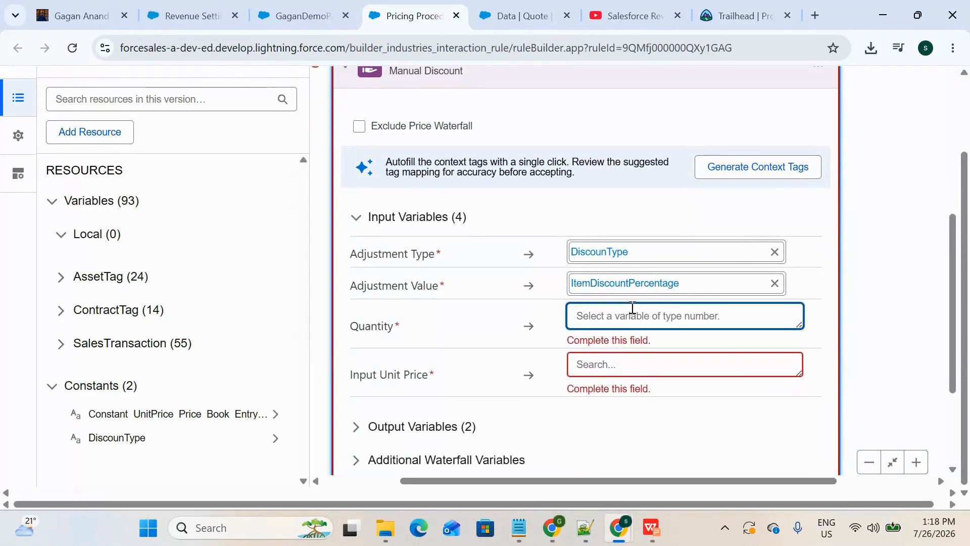
{"action": "type", "text": "ItemQu"}
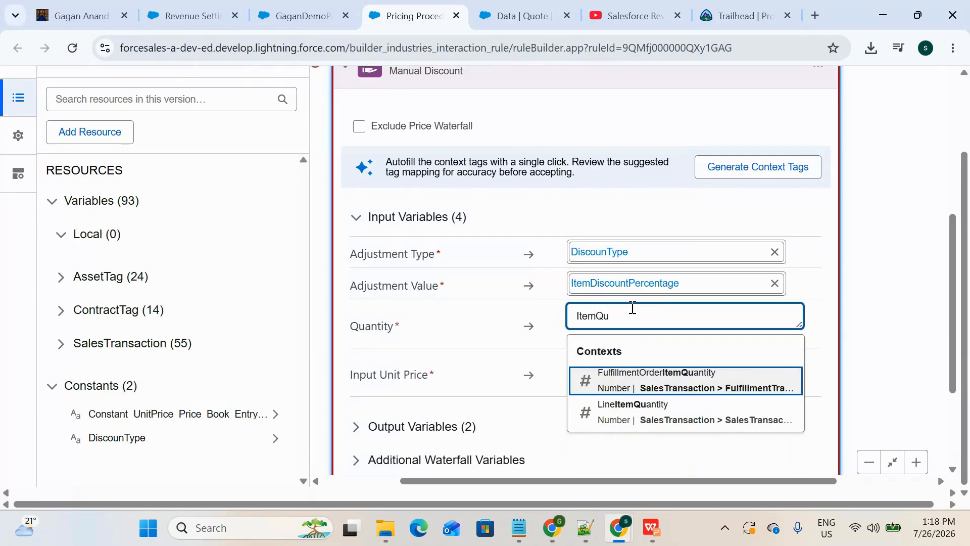
{"action": "left_click", "coordinate": [613, 410]}
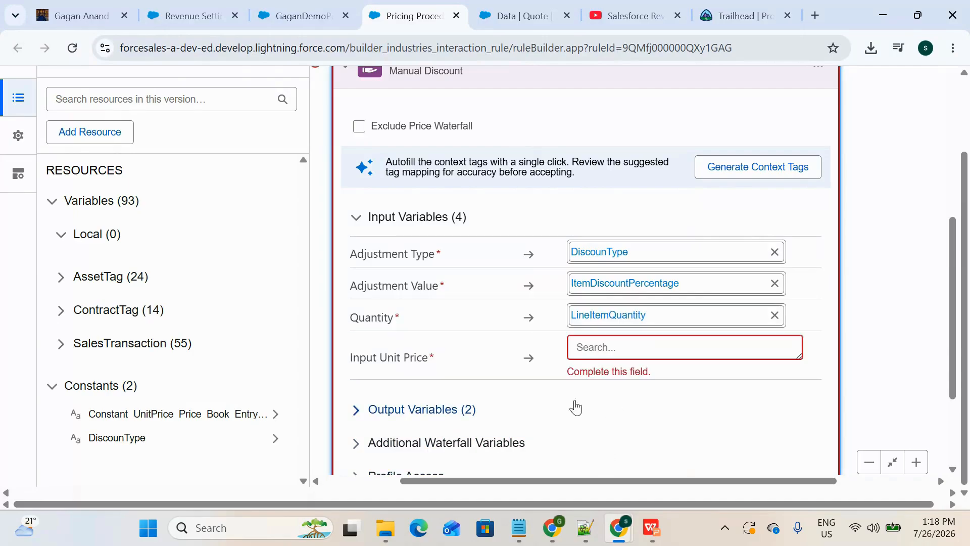
{"action": "left_click", "coordinate": [613, 342]}
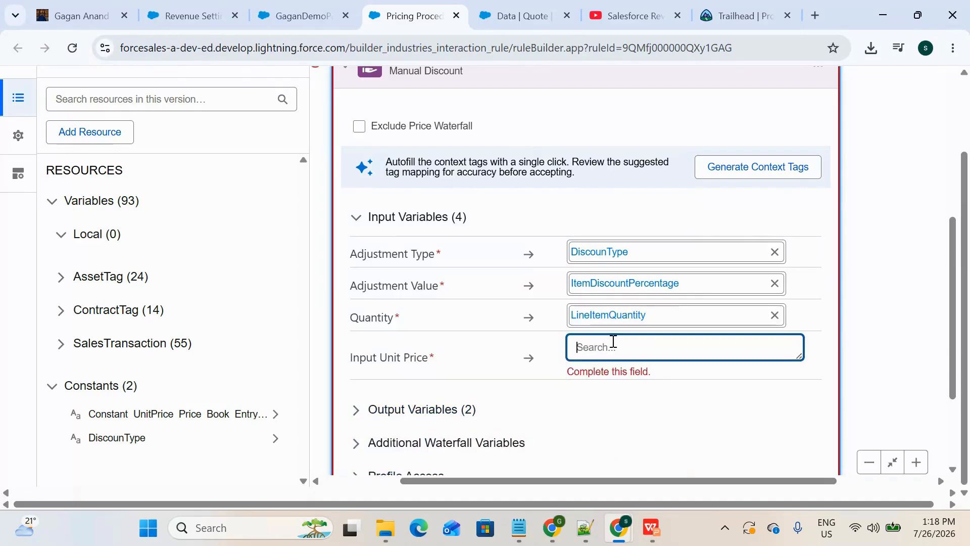
{"action": "type", "text": "Inp"}
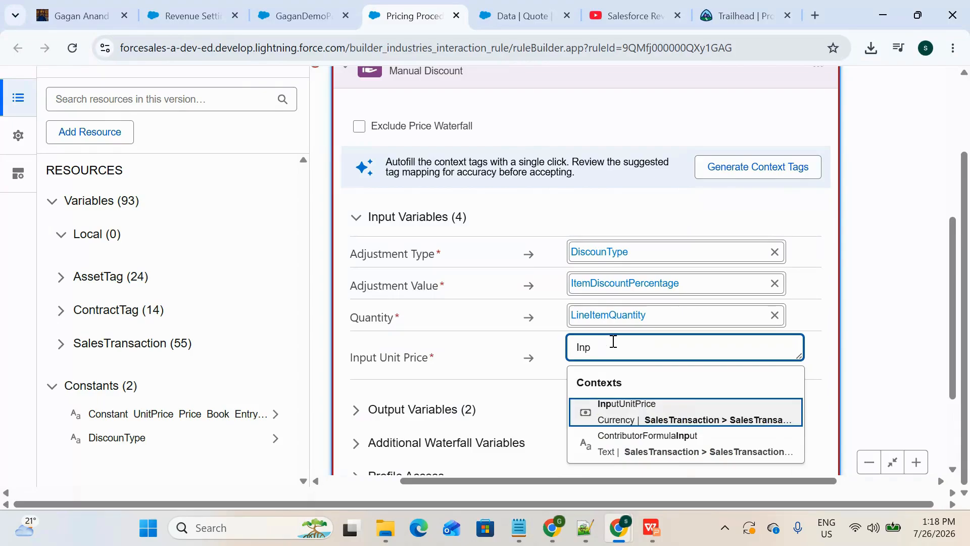
{"action": "type", "text": "ut"}
{"action": "left_click", "coordinate": [639, 407]}
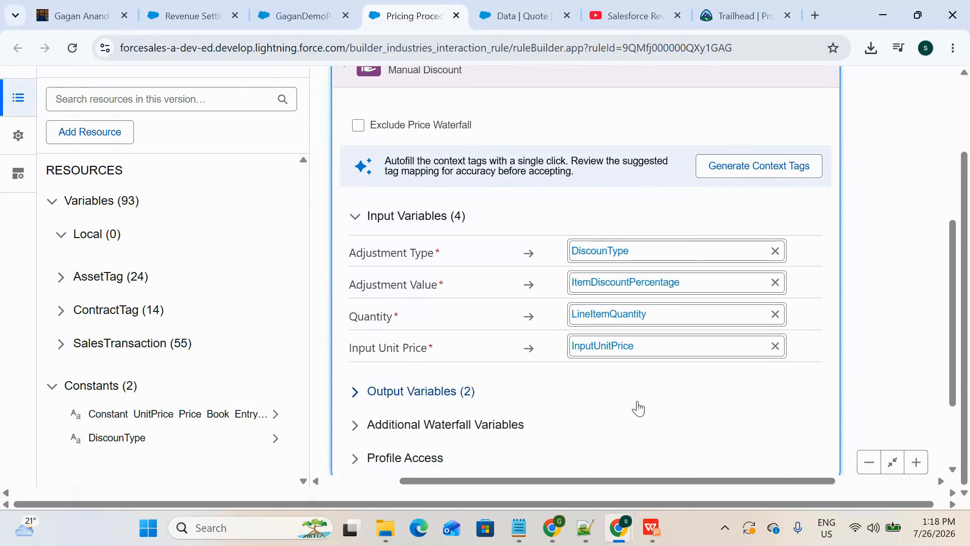
Step: Map the Manual Discount element's output variables: Net Unit Price to NetUnitPrice and Subtotal to ItemSubtotal
{"action": "scroll", "coordinate": [585, 364], "scroll_direction": "down", "scroll_amount": 3}
{"action": "left_click", "coordinate": [450, 268]}
{"action": "scroll", "coordinate": [494, 374], "scroll_direction": "down", "scroll_amount": 1}
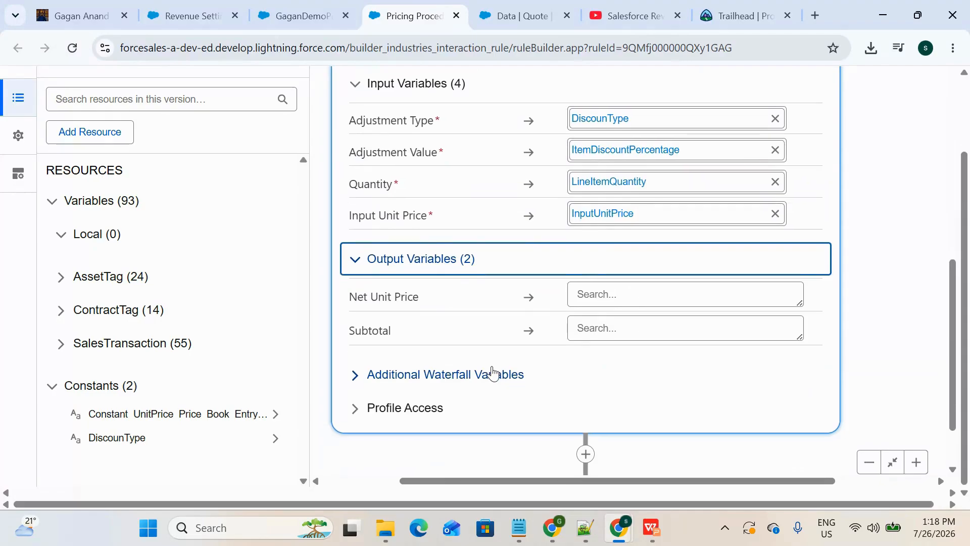
{"action": "left_click", "coordinate": [608, 278]}
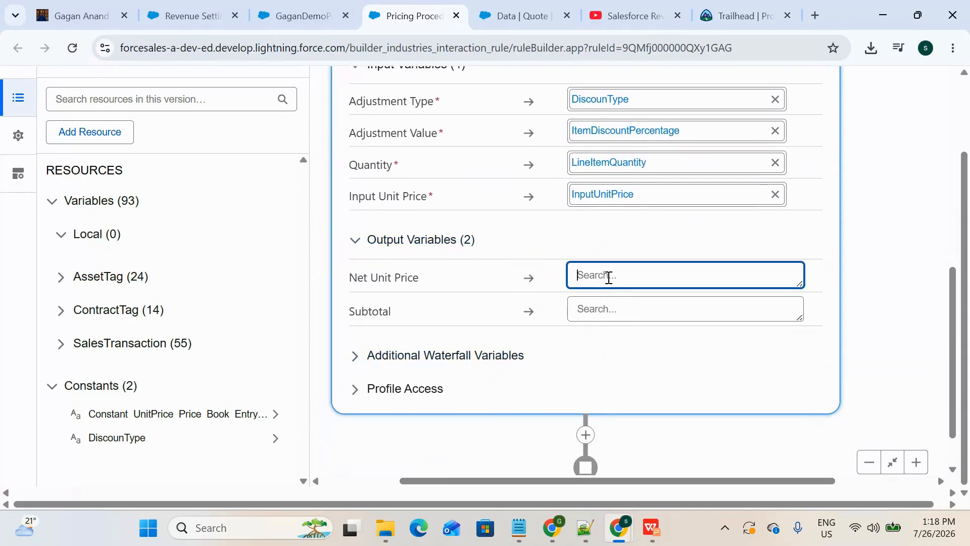
{"action": "type", "text": "Net"}
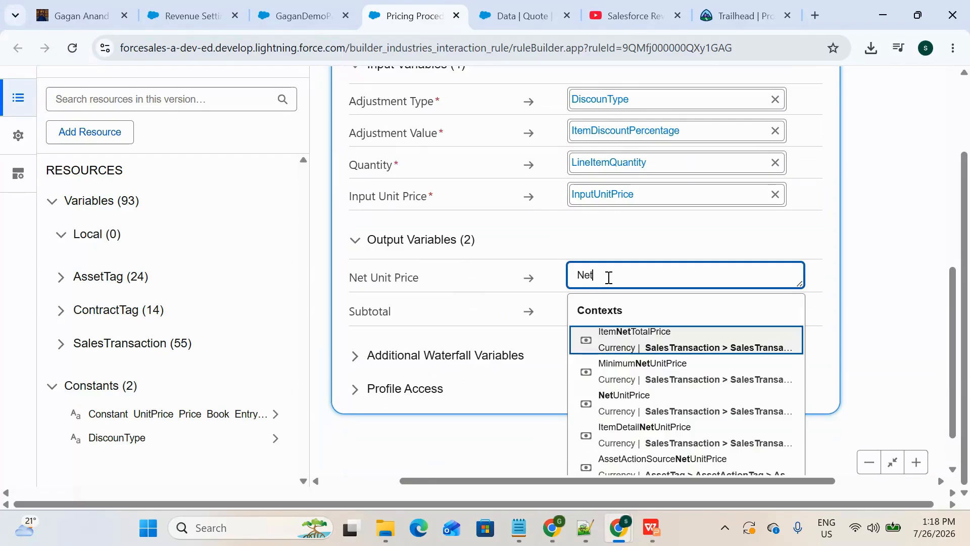
{"action": "type", "text": "Uni"}
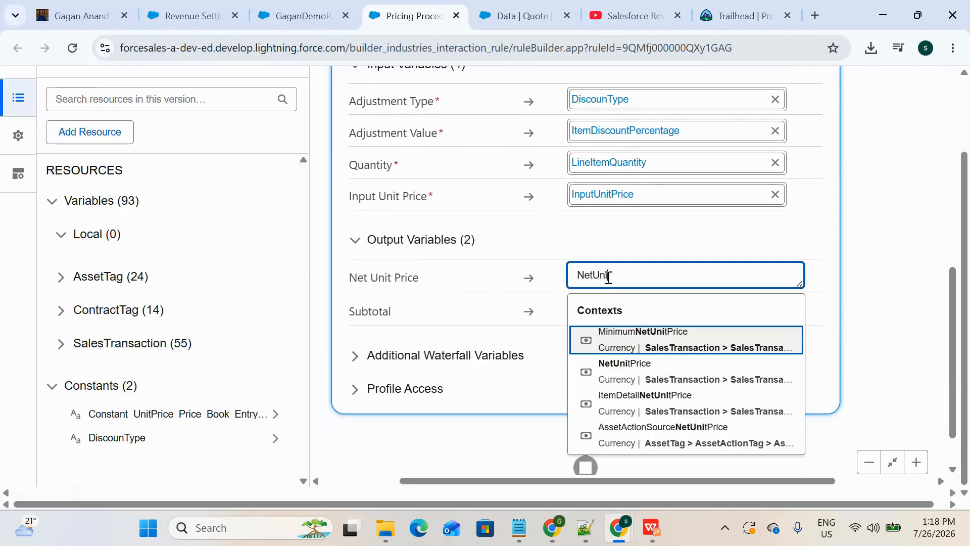
{"action": "left_click", "coordinate": [627, 372]}
{"action": "scroll", "coordinate": [531, 397], "scroll_direction": "down", "scroll_amount": 1}
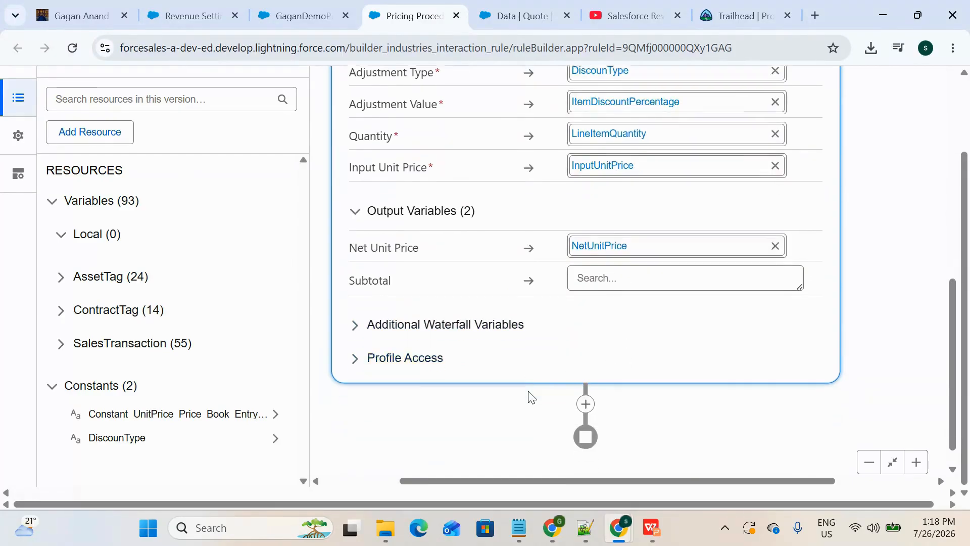
{"action": "left_click", "coordinate": [593, 262]}
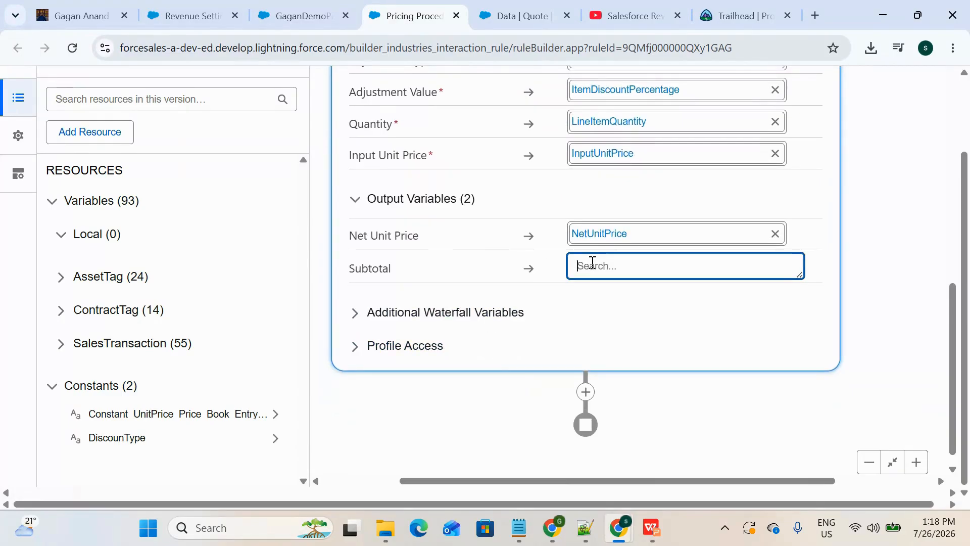
{"action": "type", "text": "ItemSub"}
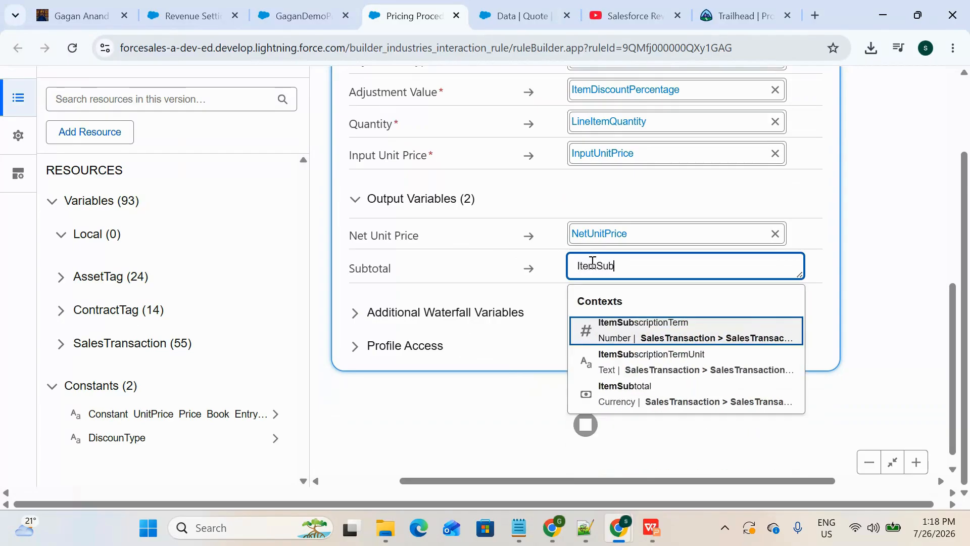
{"action": "left_click", "coordinate": [642, 404]}
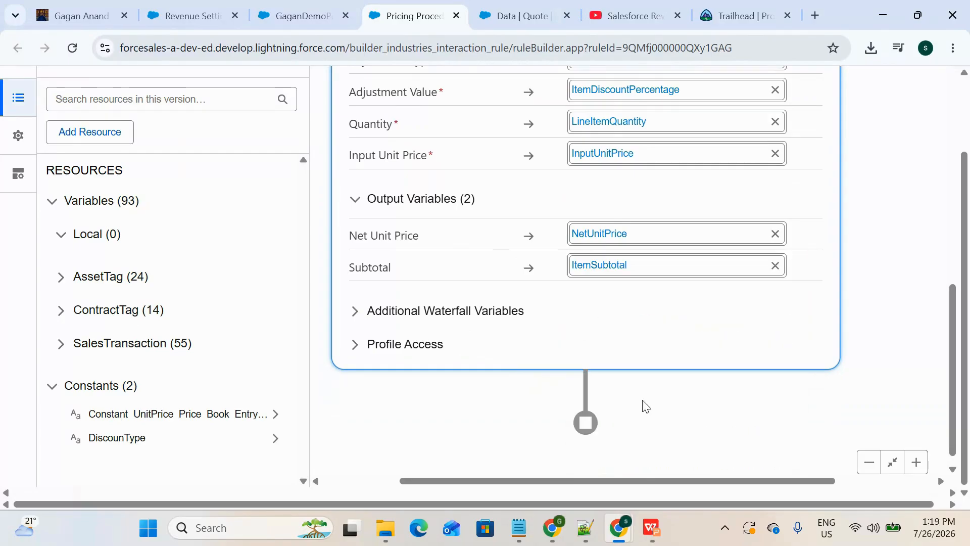
Step: Review the Manual Discount element's input and output variable mappings and return to the start of the pricing procedure
{"action": "scroll", "coordinate": [616, 290], "scroll_direction": "up", "scroll_amount": 1}
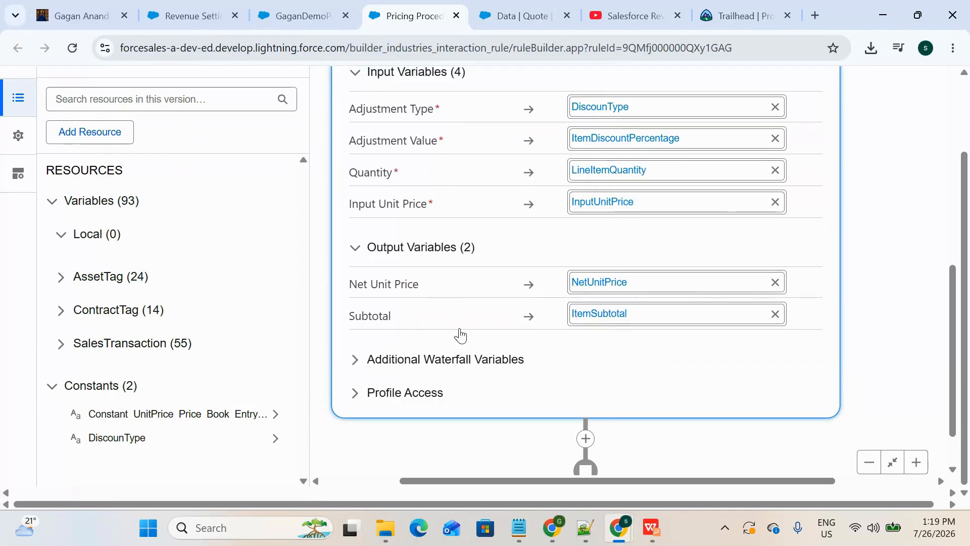
{"action": "scroll", "coordinate": [618, 335], "scroll_direction": "down", "scroll_amount": 1}
{"action": "scroll", "coordinate": [618, 335], "scroll_direction": "up", "scroll_amount": 5}
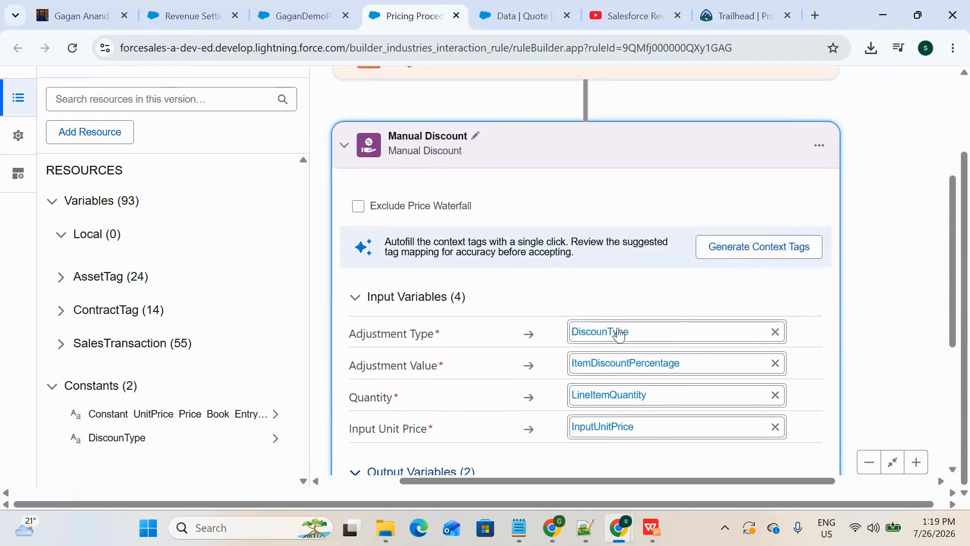
{"action": "scroll", "coordinate": [618, 335], "scroll_direction": "up", "scroll_amount": 3}
{"action": "scroll", "coordinate": [618, 334], "scroll_direction": "down", "scroll_amount": 3}
{"action": "scroll", "coordinate": [618, 334], "scroll_direction": "up", "scroll_amount": 6}
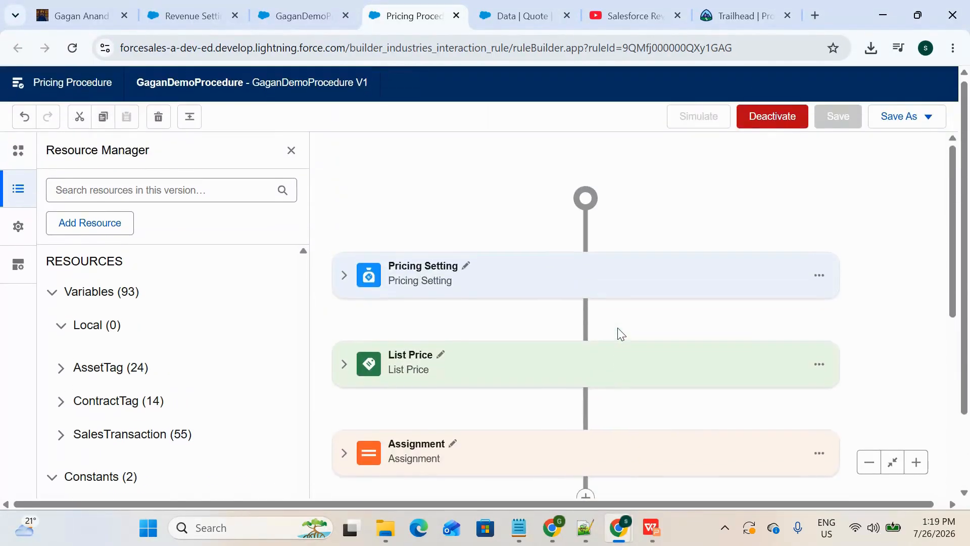
Step: Deactivate the GaganDemoProcedure V1 pricing procedure version
{"action": "scroll", "coordinate": [621, 333], "scroll_direction": "down", "scroll_amount": 10}
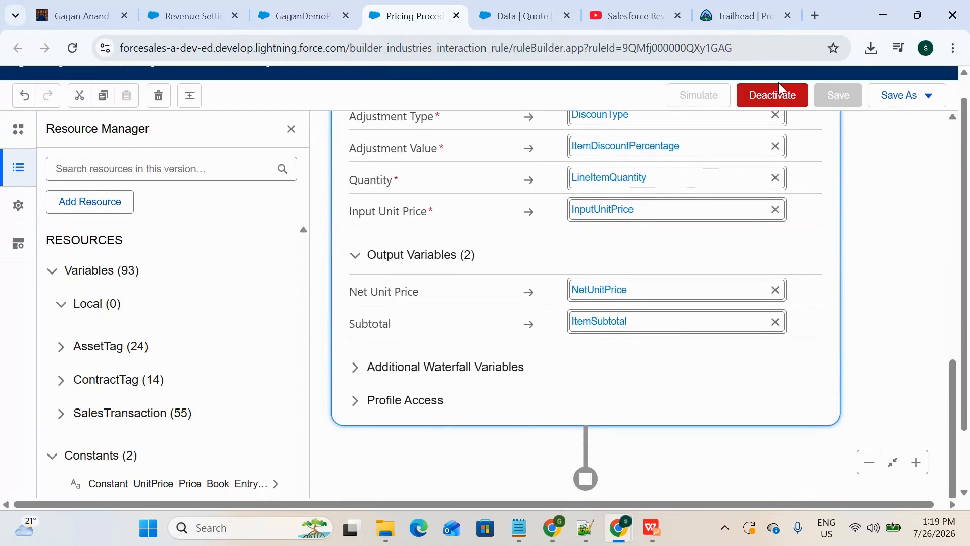
{"action": "left_click", "coordinate": [778, 84]}
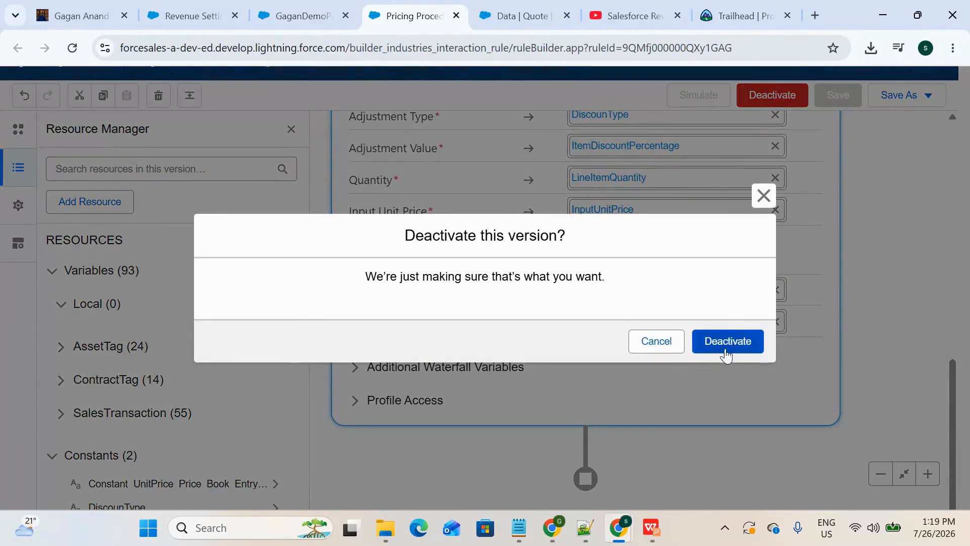
{"action": "left_click", "coordinate": [726, 353]}
Step: Check the Mobile data quote line's discount and net unit price, and return to the pricing procedure
{"action": "left_click", "coordinate": [521, 15]}
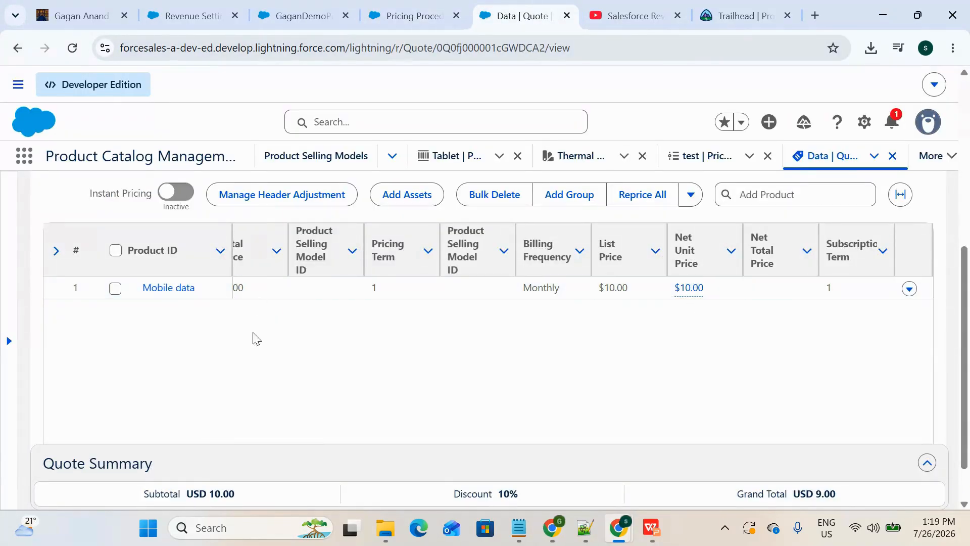
{"action": "scroll", "coordinate": [299, 342], "scroll_direction": "left", "scroll_amount": 10}
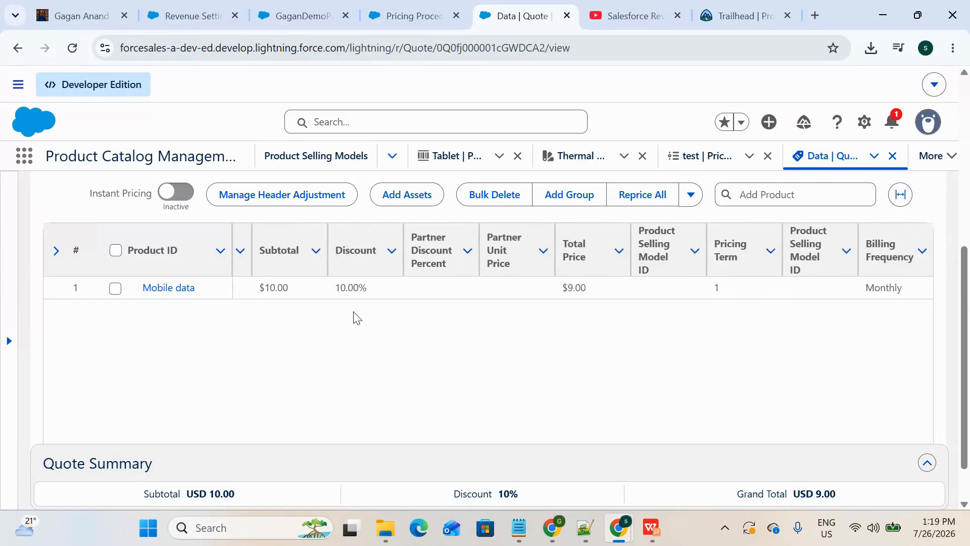
{"action": "scroll", "coordinate": [356, 318], "scroll_direction": "right", "scroll_amount": 8}
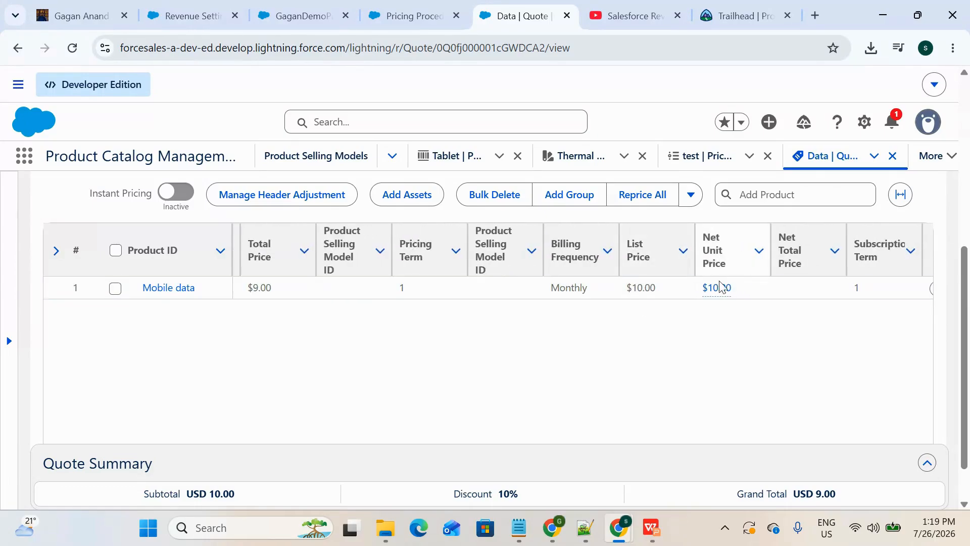
{"action": "left_click", "coordinate": [412, 15]}
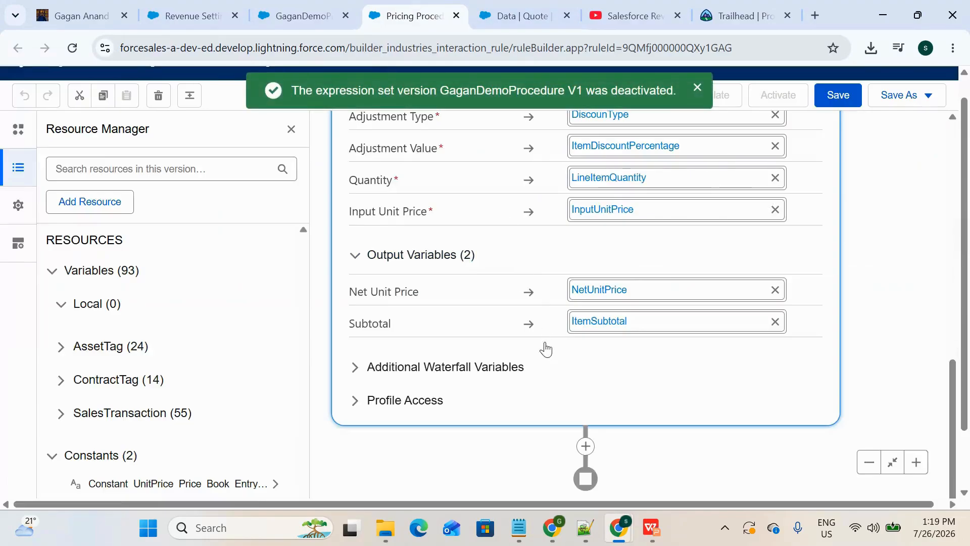
Step: Save the pricing procedure with the Manual Discount element and activate its version
{"action": "left_click", "coordinate": [836, 96]}
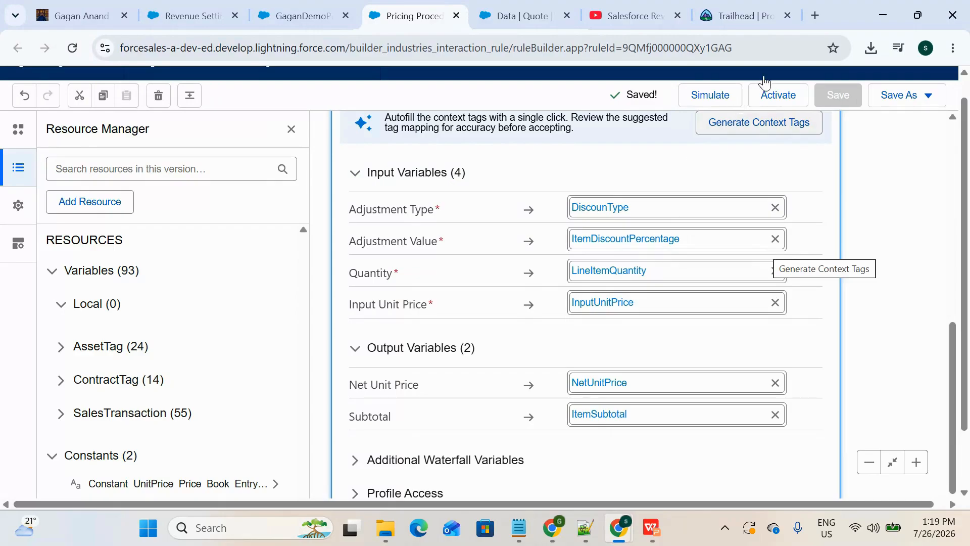
{"action": "left_click", "coordinate": [787, 101]}
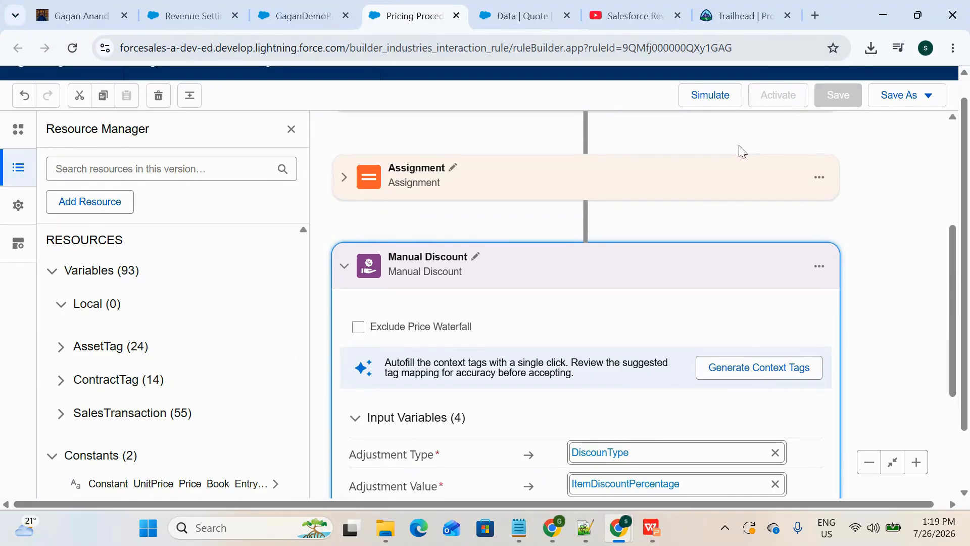
{"action": "scroll", "coordinate": [741, 151], "scroll_direction": "up", "scroll_amount": 5}
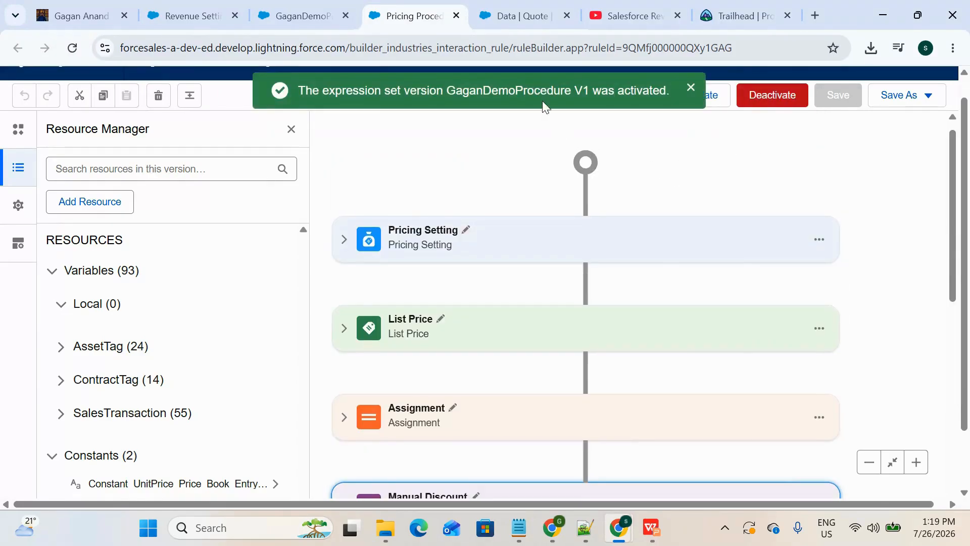
Step: Reload the Data quote, reprice all its lines, and check the Mobile data line's net unit price
{"action": "left_click", "coordinate": [521, 16]}
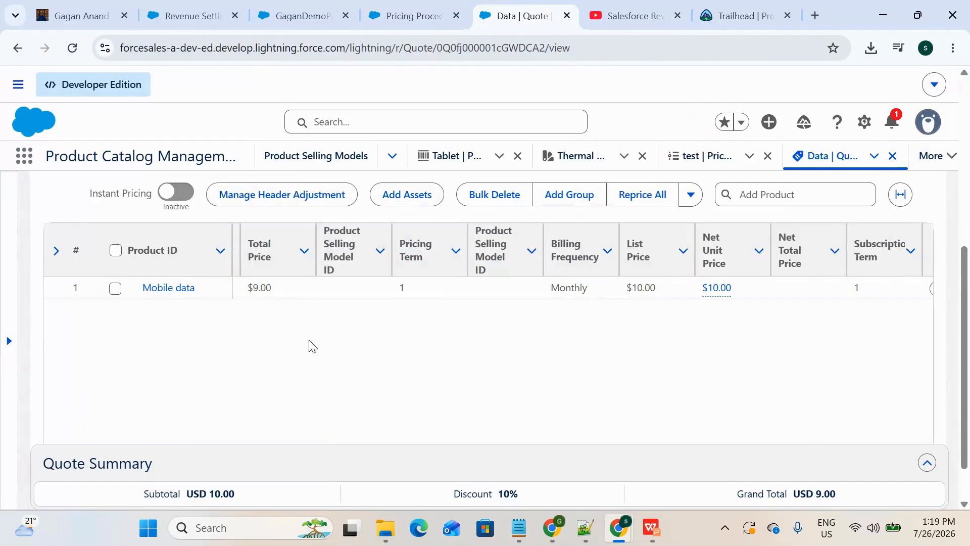
{"action": "left_click", "coordinate": [73, 47]}
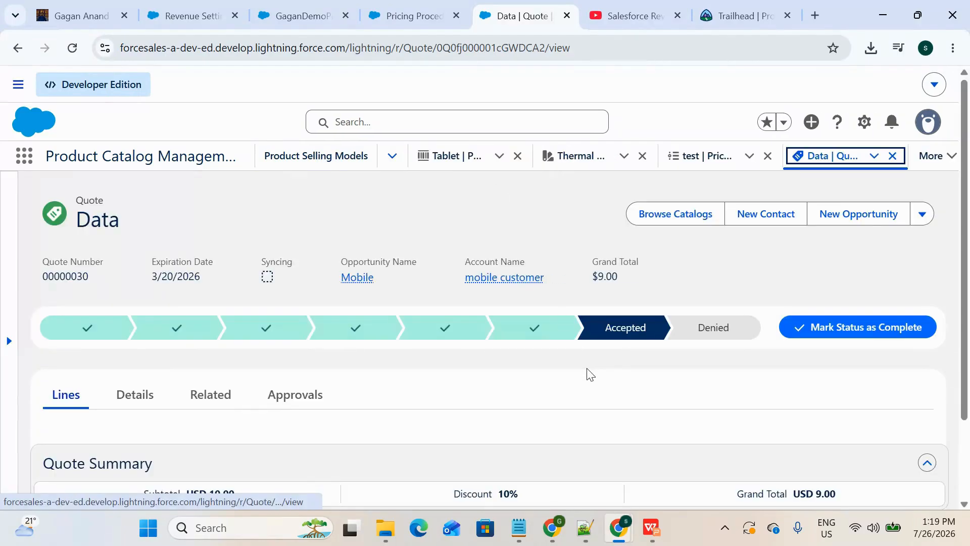
{"action": "scroll", "coordinate": [587, 373], "scroll_direction": "down", "scroll_amount": 3}
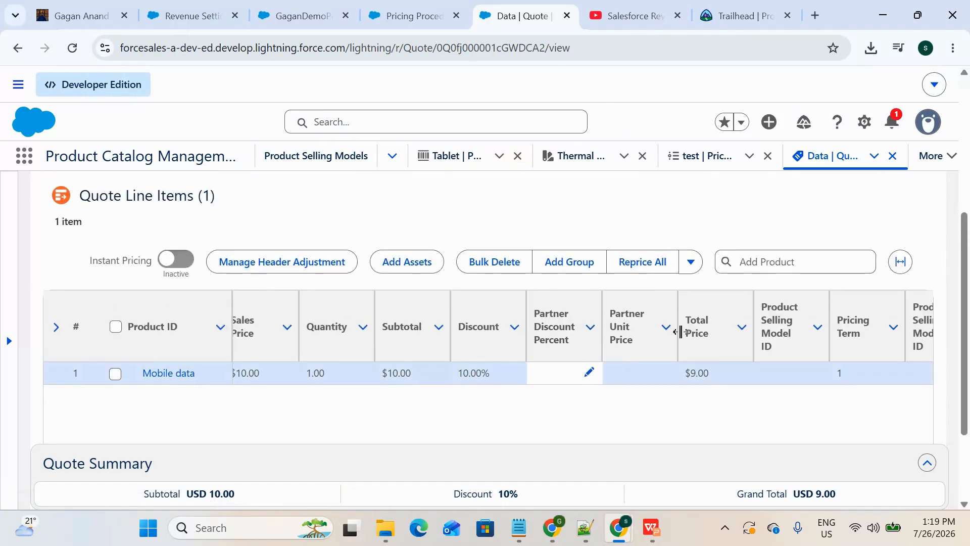
{"action": "scroll", "coordinate": [597, 377], "scroll_direction": "down", "scroll_amount": 1}
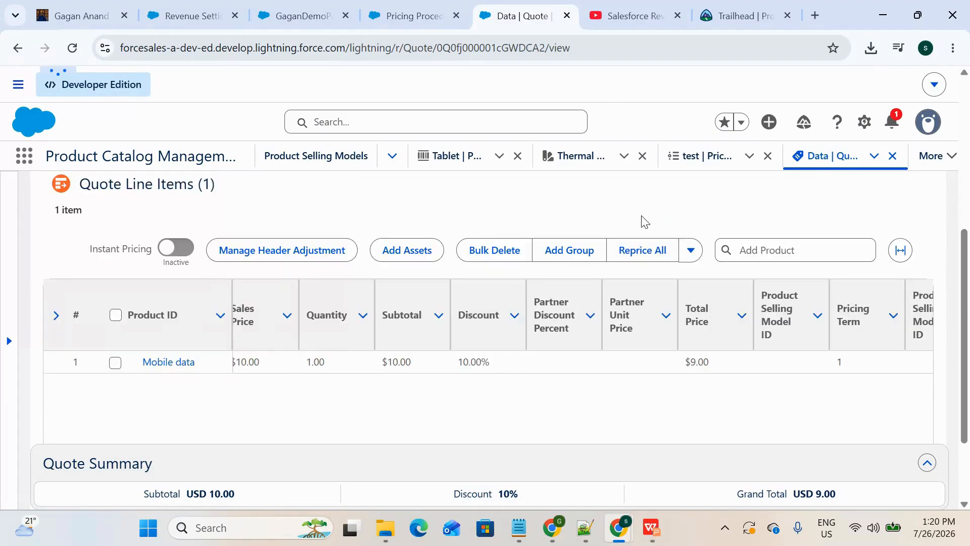
{"action": "scroll", "coordinate": [664, 360], "scroll_direction": "right", "scroll_amount": 3}
{"action": "scroll", "coordinate": [663, 356], "scroll_direction": "right", "scroll_amount": 5}
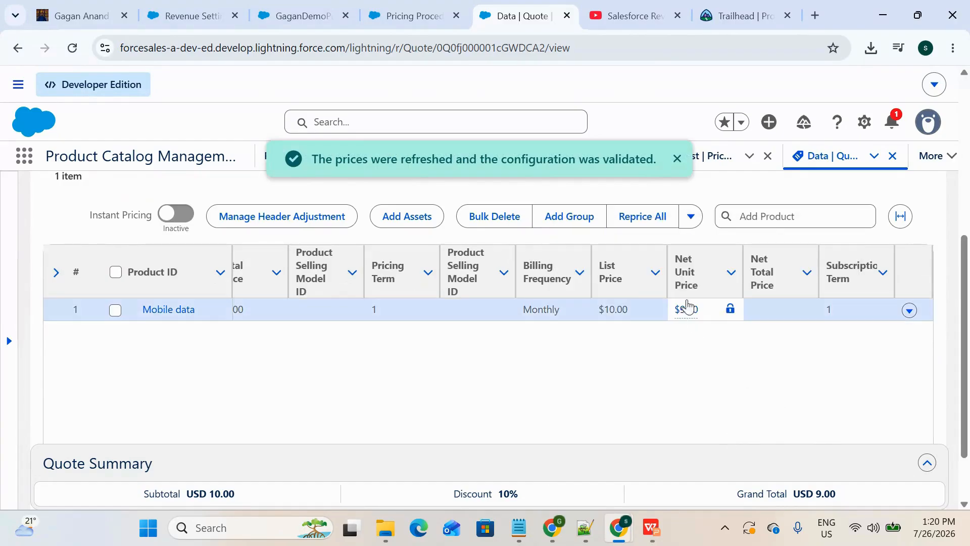
Step: Compare the Manual Discount element's input mappings with the Mobile data line's discount, list price and net unit price
{"action": "left_click", "coordinate": [399, 15]}
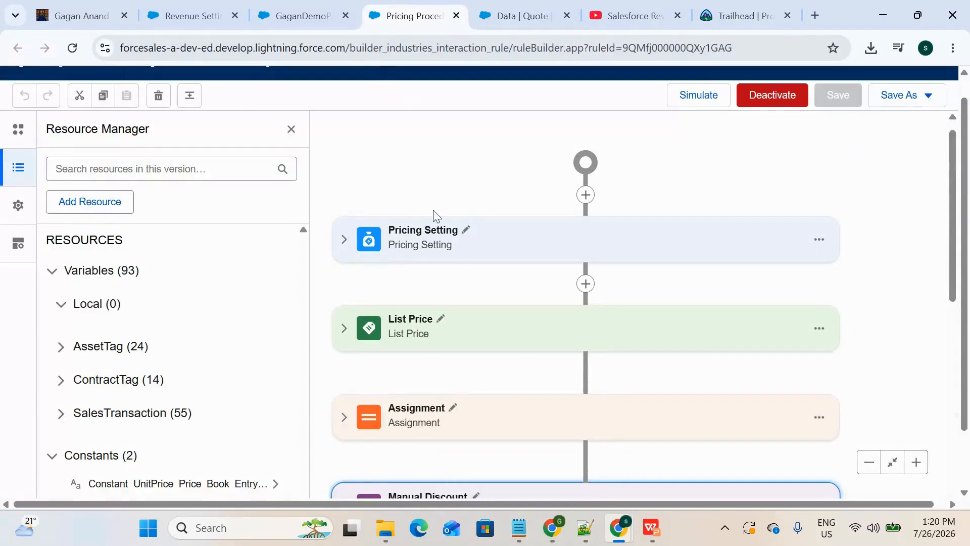
{"action": "scroll", "coordinate": [434, 215], "scroll_direction": "down", "scroll_amount": 3}
{"action": "scroll", "coordinate": [446, 365], "scroll_direction": "down", "scroll_amount": 2}
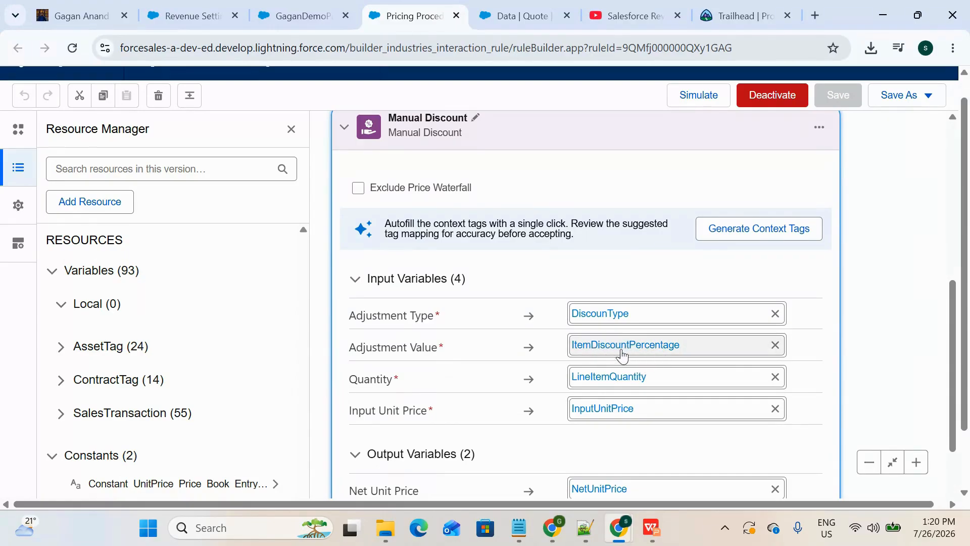
{"action": "left_click", "coordinate": [523, 15]}
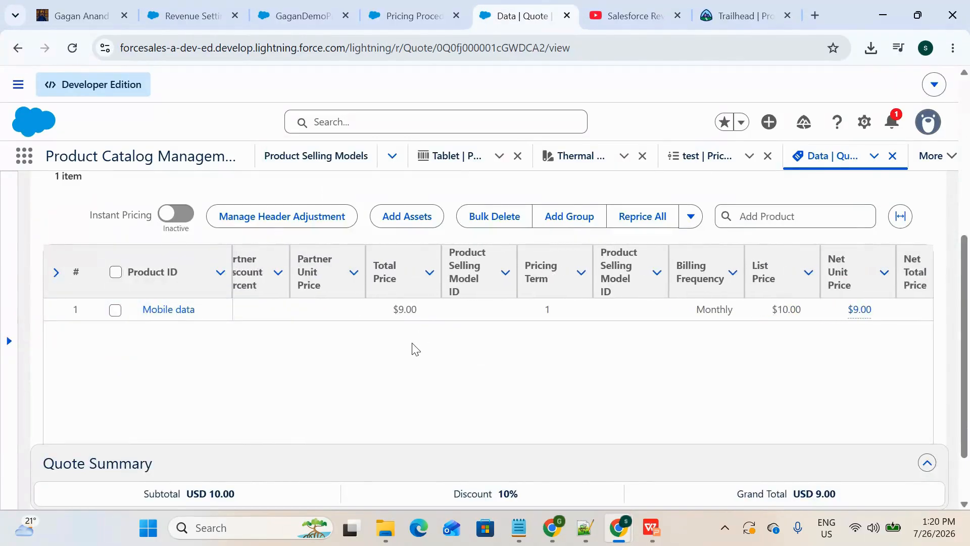
{"action": "scroll", "coordinate": [412, 349], "scroll_direction": "left", "scroll_amount": 5}
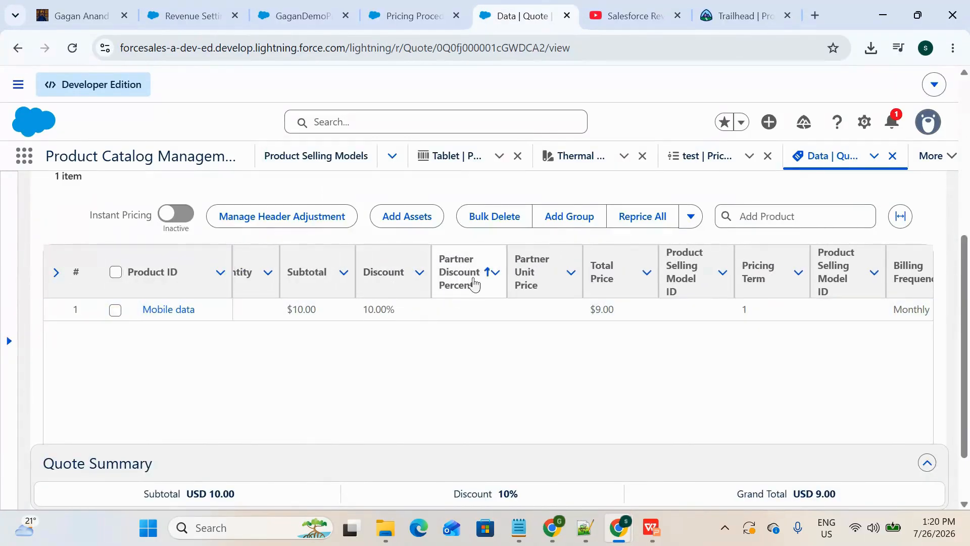
{"action": "scroll", "coordinate": [647, 344], "scroll_direction": "right", "scroll_amount": 5}
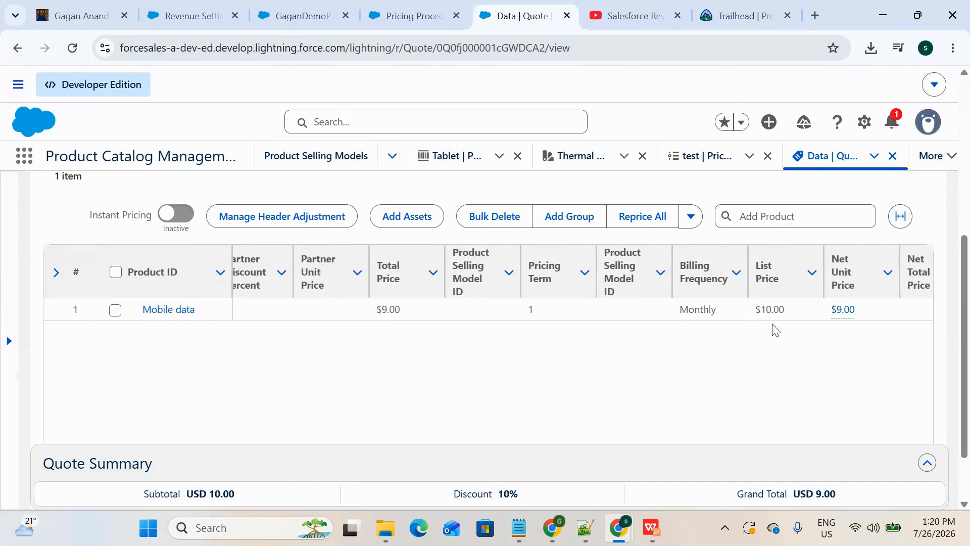
{"action": "scroll", "coordinate": [776, 329], "scroll_direction": "right", "scroll_amount": 3}
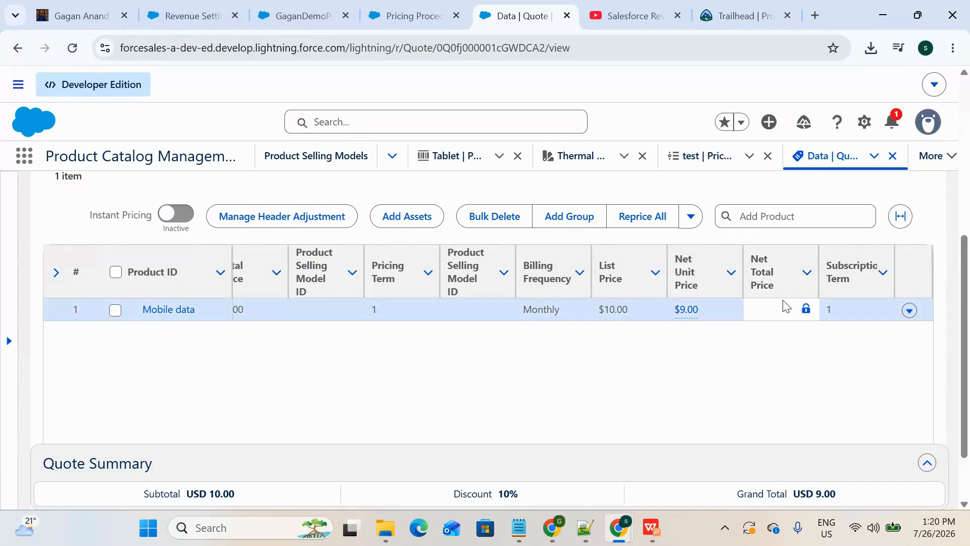
Step: Inspect the calculation details of the Mobile data line's net unit price and review the line's subtotal and net total price columns
{"action": "left_click", "coordinate": [688, 309]}
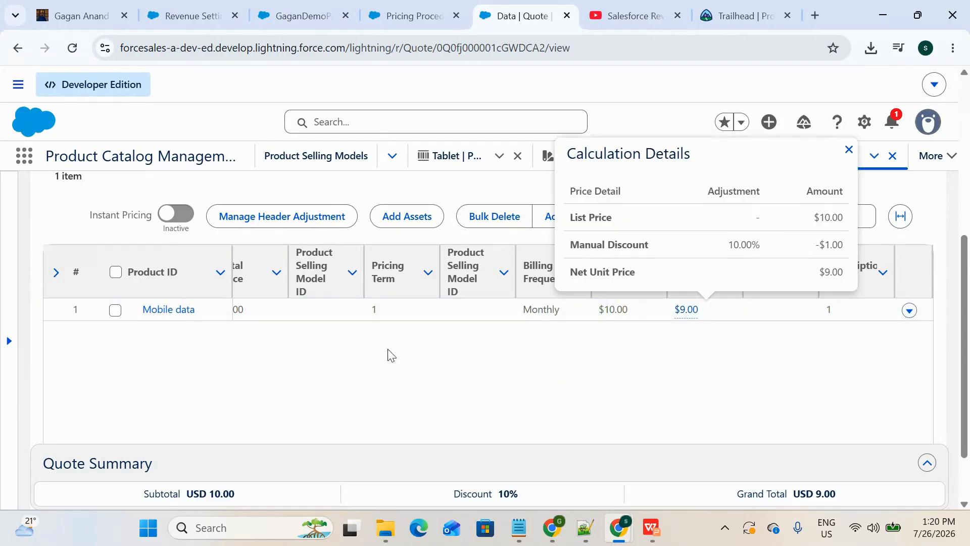
{"action": "scroll", "coordinate": [388, 355], "scroll_direction": "left", "scroll_amount": 8}
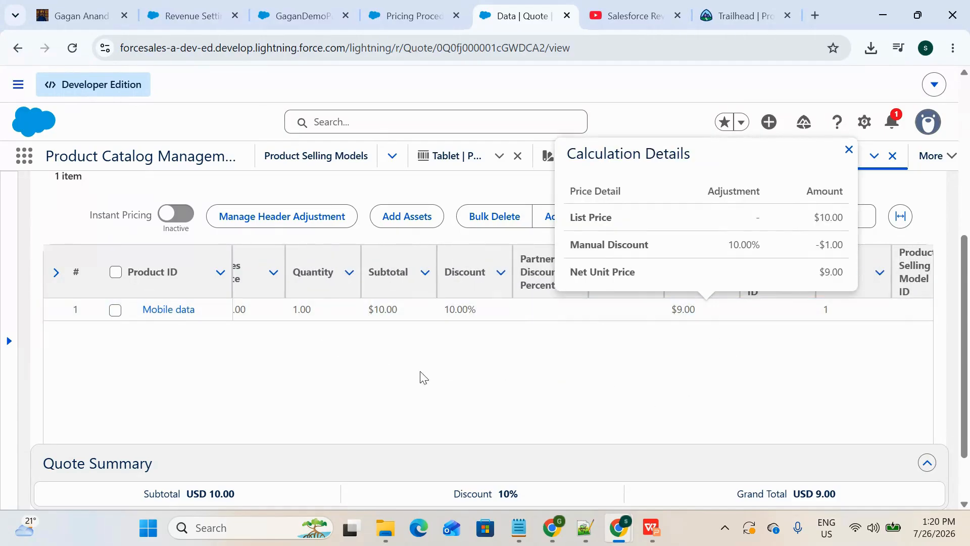
{"action": "scroll", "coordinate": [424, 378], "scroll_direction": "right", "scroll_amount": 6}
{"action": "left_click", "coordinate": [859, 342]}
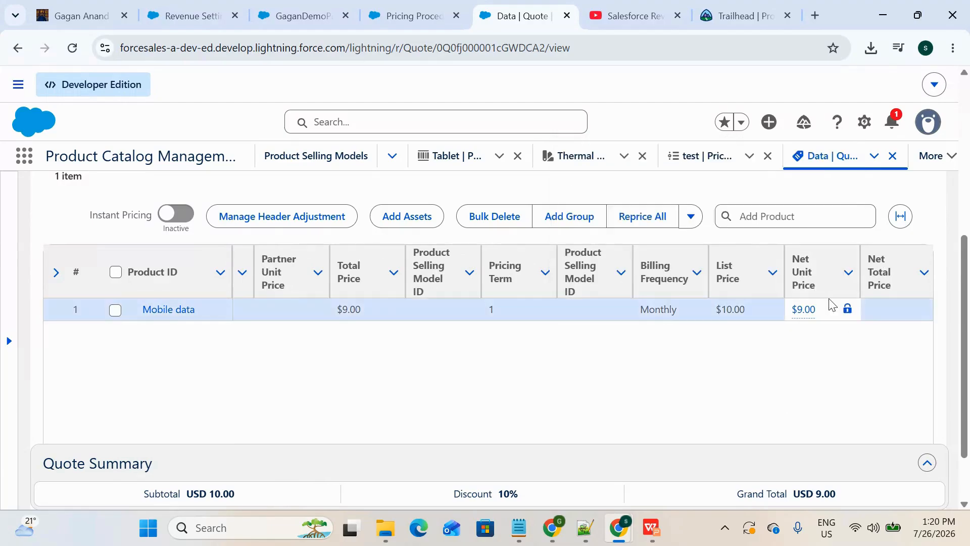
{"action": "scroll", "coordinate": [828, 305], "scroll_direction": "right", "scroll_amount": 2}
{"action": "scroll", "coordinate": [750, 306], "scroll_direction": "left", "scroll_amount": 6}
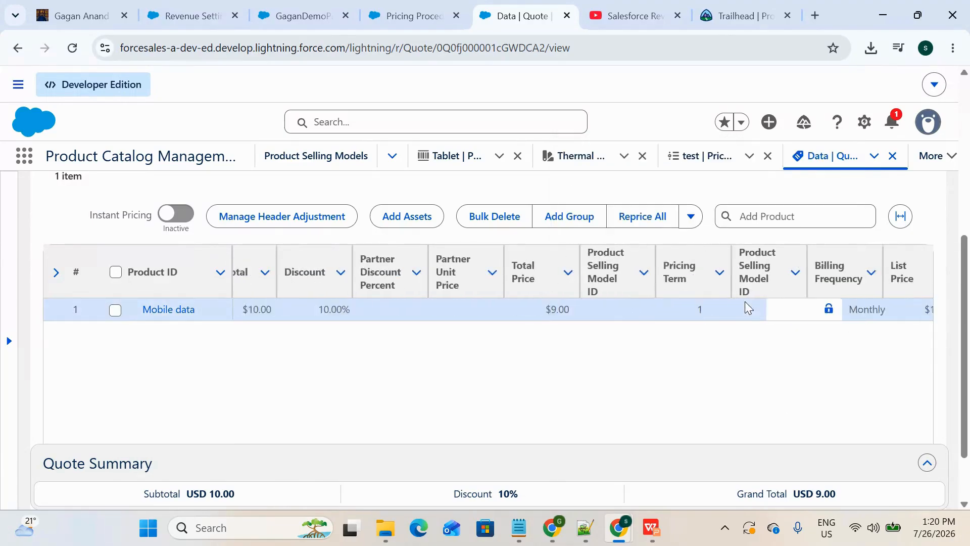
{"action": "scroll", "coordinate": [745, 305], "scroll_direction": "left", "scroll_amount": 4}
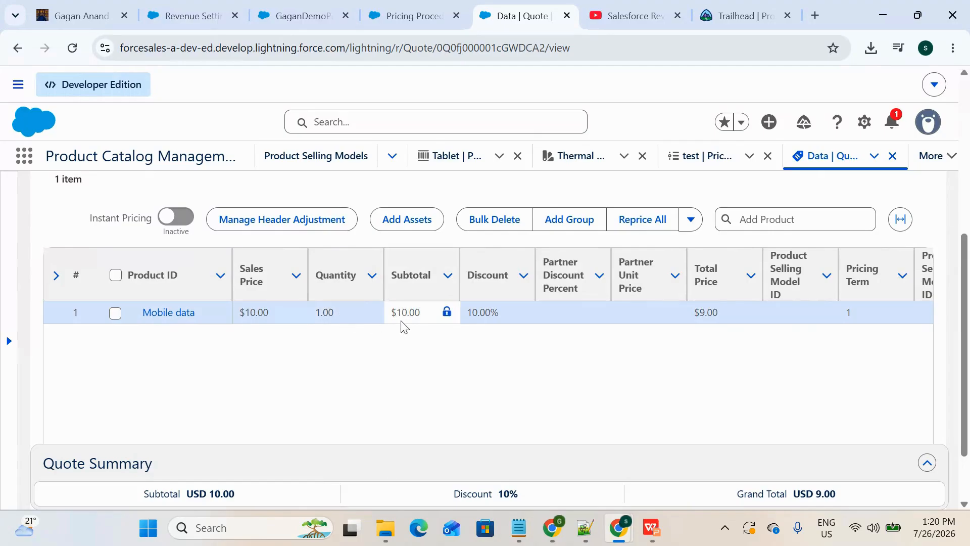
{"action": "scroll", "coordinate": [403, 325], "scroll_direction": "right", "scroll_amount": 6}
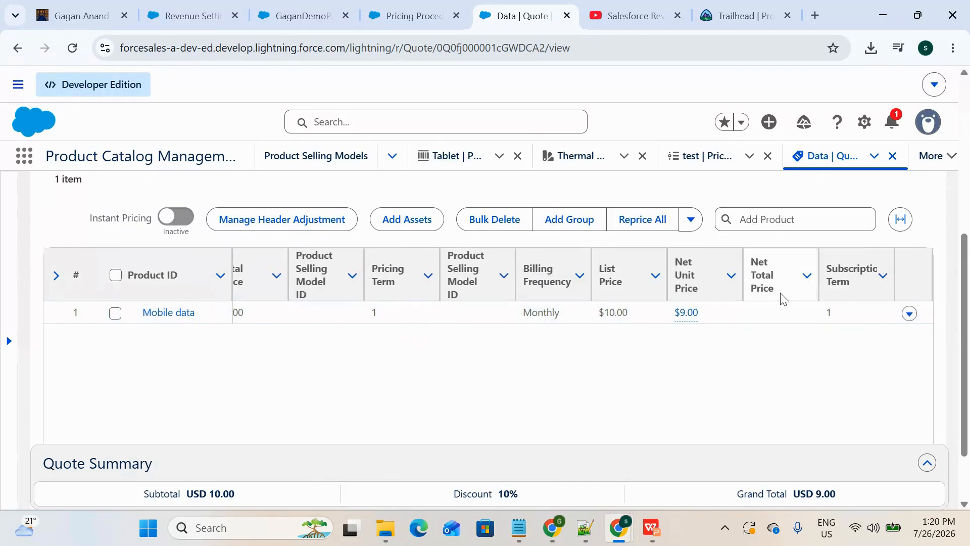
Step: Collapse the Manual Discount element in the pricing procedure and add a Formula Based Pricing element after it
{"action": "key", "text": "ctrl+shift+Tab"}
{"action": "scroll", "coordinate": [486, 321], "scroll_direction": "down", "scroll_amount": 4}
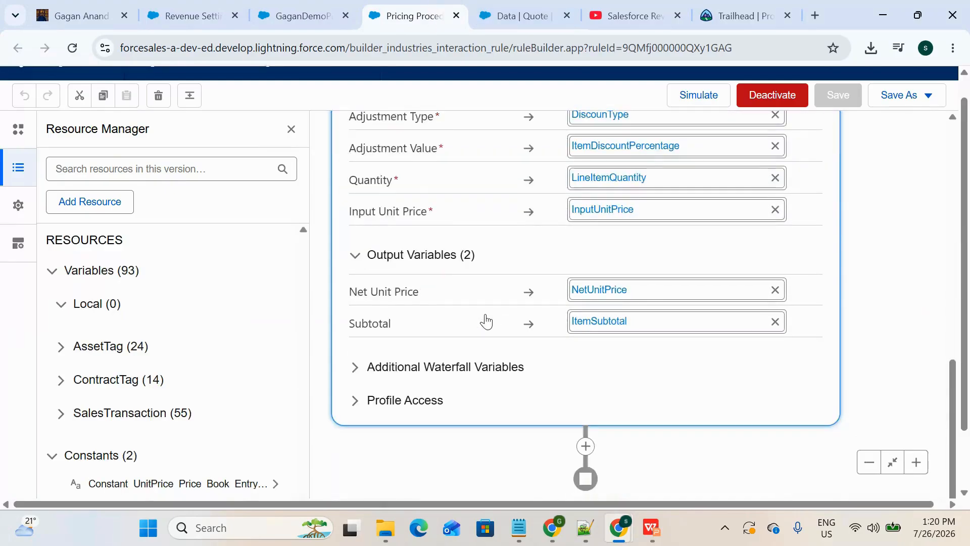
{"action": "scroll", "coordinate": [487, 321], "scroll_direction": "up", "scroll_amount": 7}
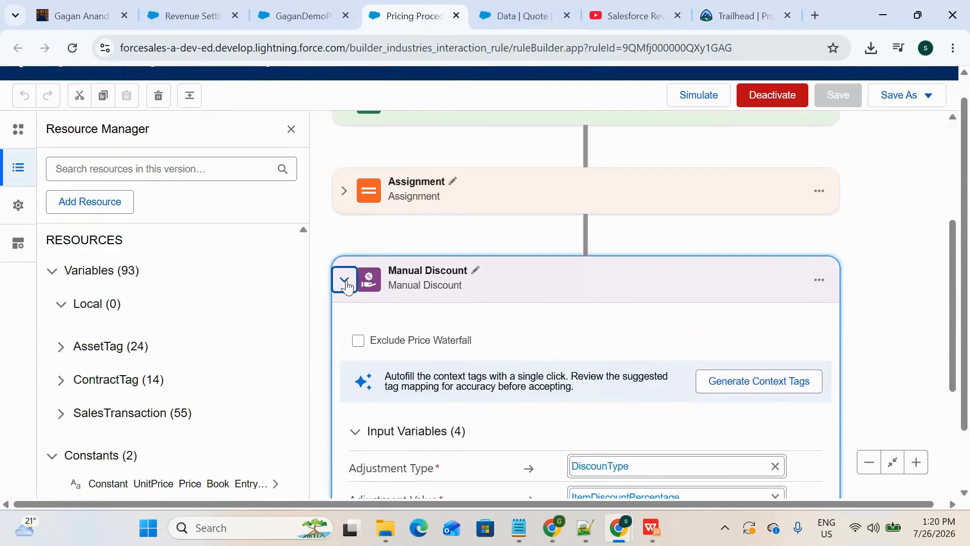
{"action": "left_click", "coordinate": [344, 281]}
{"action": "scroll", "coordinate": [372, 257], "scroll_direction": "up", "scroll_amount": 2}
{"action": "scroll", "coordinate": [453, 362], "scroll_direction": "down", "scroll_amount": 2}
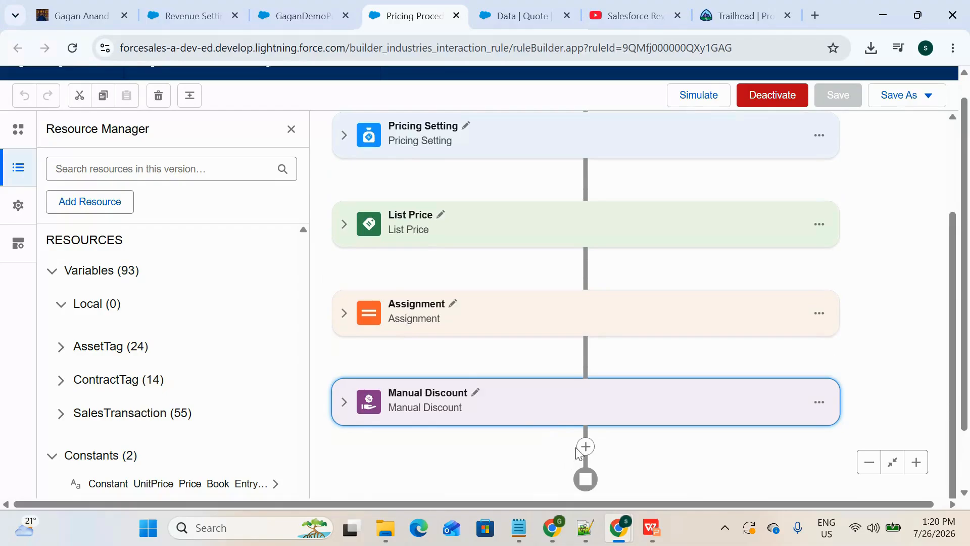
{"action": "left_click", "coordinate": [585, 446]}
{"action": "type", "text": "form"}
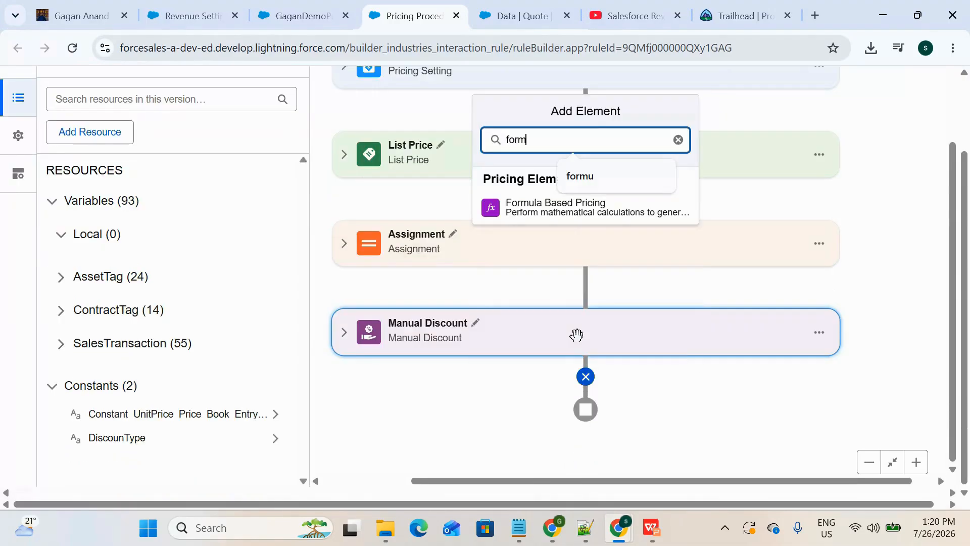
{"action": "left_click", "coordinate": [551, 209]}
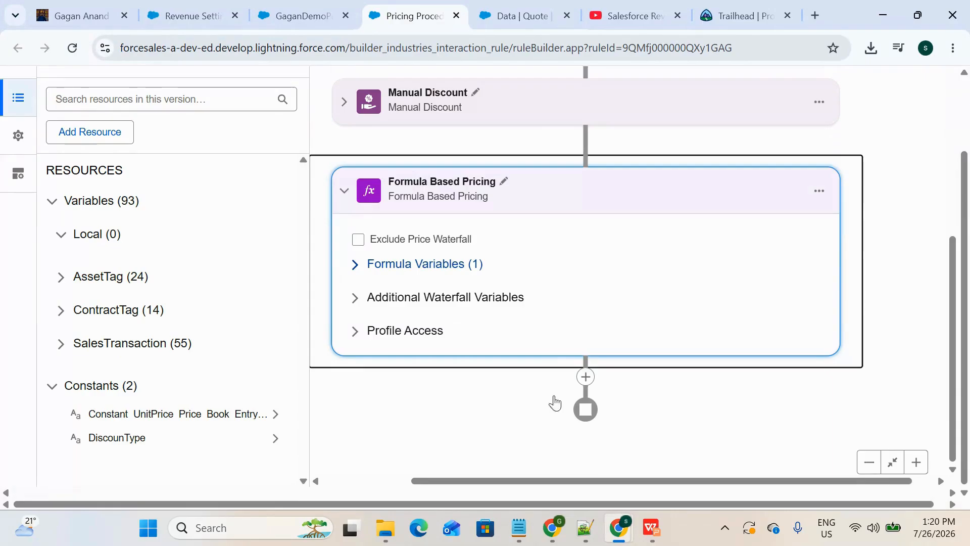
Step: Expand the formula variables of the Formula Based Pricing element and start its formula with "List"
{"action": "left_click", "coordinate": [433, 262]}
{"action": "left_click", "coordinate": [441, 303]}
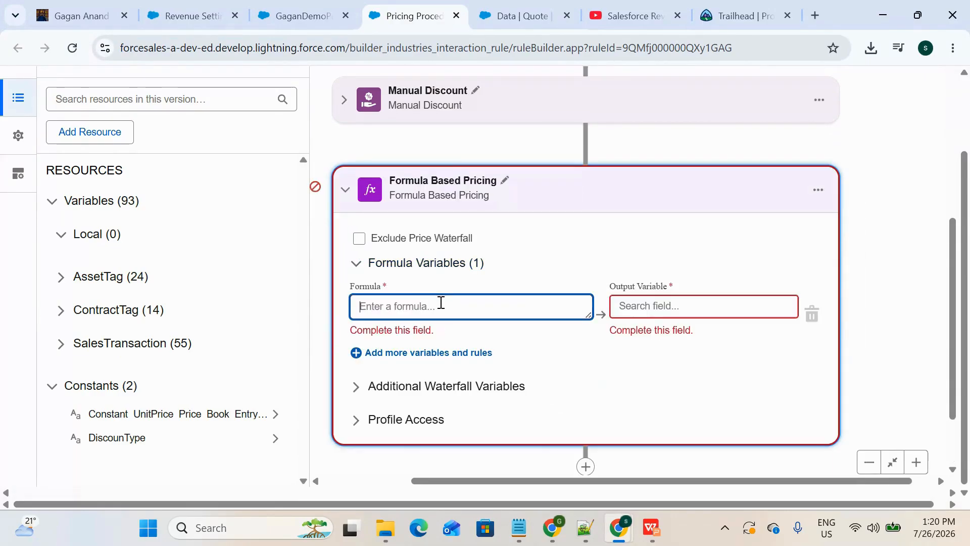
{"action": "type", "text": "List"}
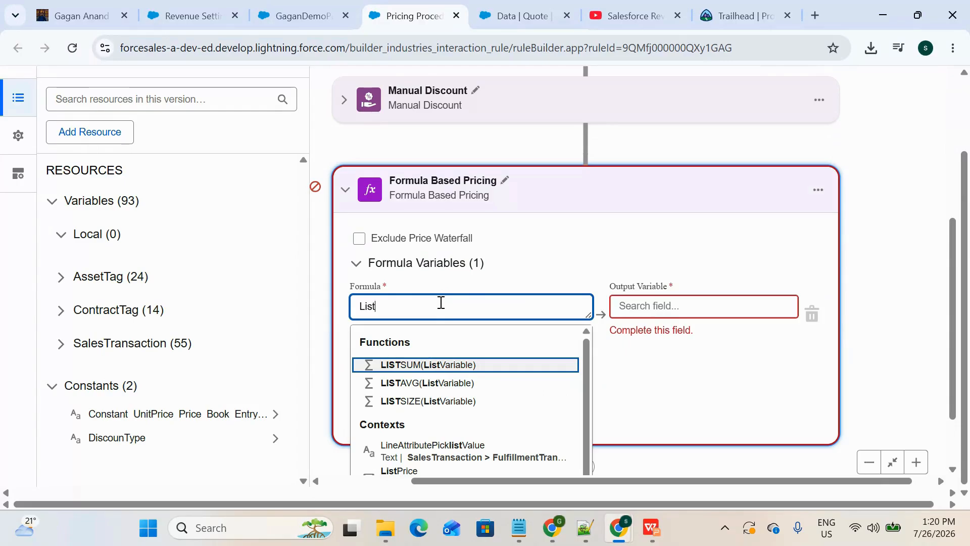
Step: Check the Mobile data line's quantity and subtotal columns on the Data quote, and return to the pricing procedure
{"action": "left_click", "coordinate": [533, 13]}
{"action": "scroll", "coordinate": [310, 370], "scroll_direction": "left", "scroll_amount": 5}
{"action": "scroll", "coordinate": [310, 369], "scroll_direction": "left", "scroll_amount": 5}
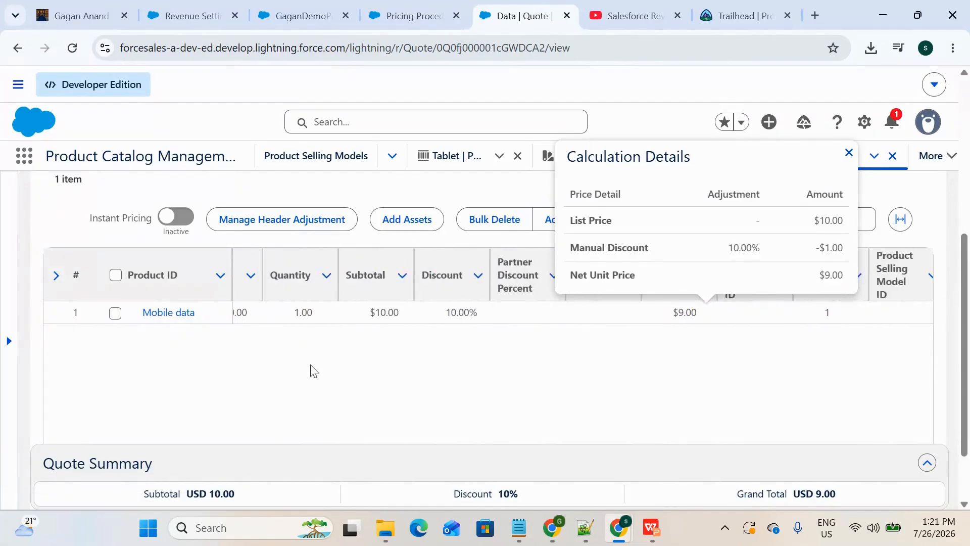
{"action": "left_click", "coordinate": [378, 7]}
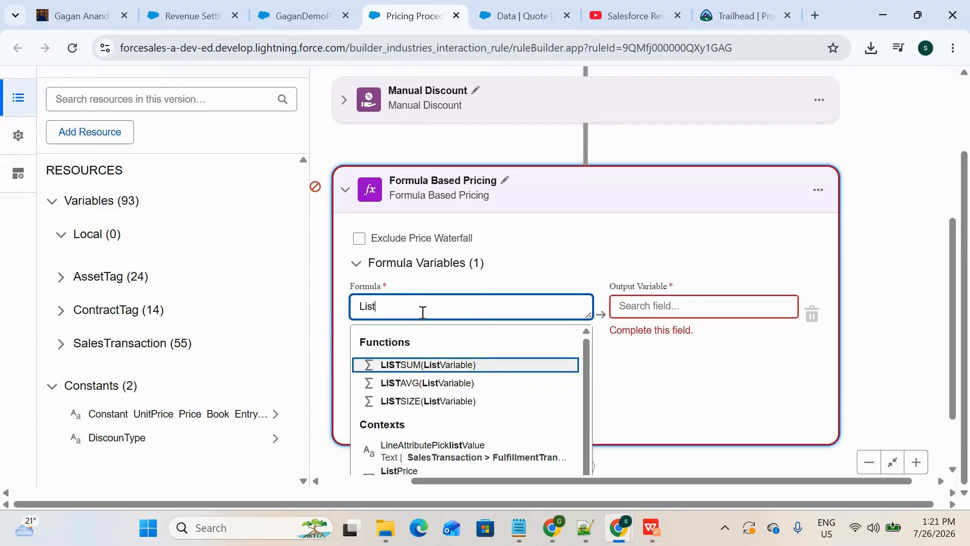
Step: Replace the formula text with the LineItemQuantity context variable followed by the multiplication operator *
{"action": "type", "text": "lt"}
{"action": "key", "text": "BackSpace"}
{"action": "key", "text": "BackSpace"}
{"action": "key", "text": "BackSpace"}
{"action": "key", "text": "BackSpace"}
{"action": "key", "text": "BackSpace"}
{"action": "key", "text": "BackSpace"}
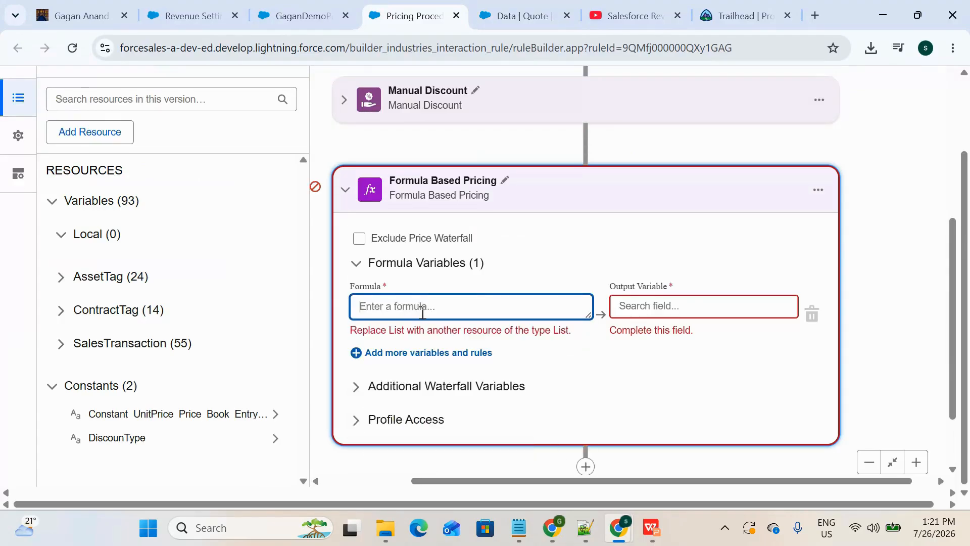
{"action": "type", "text": "line"}
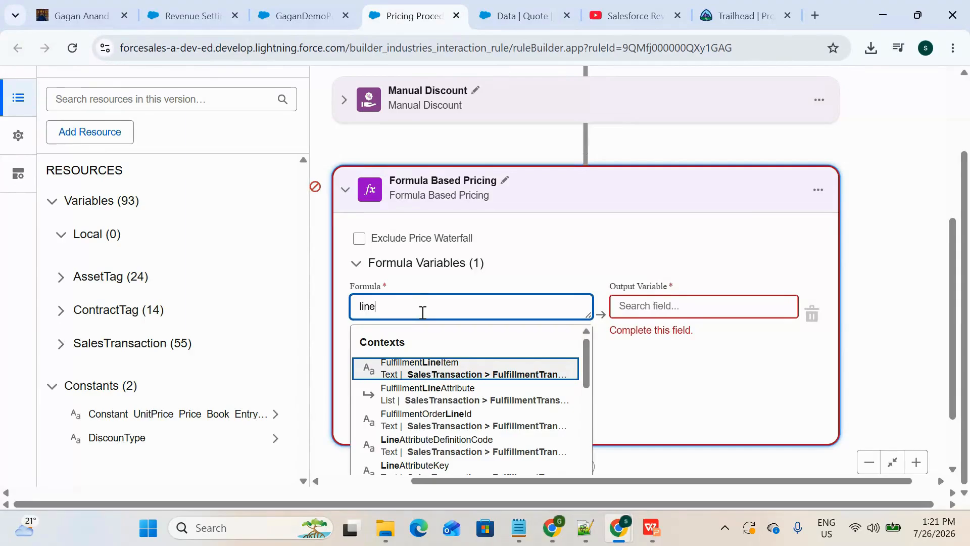
{"action": "type", "text": "itemQa"}
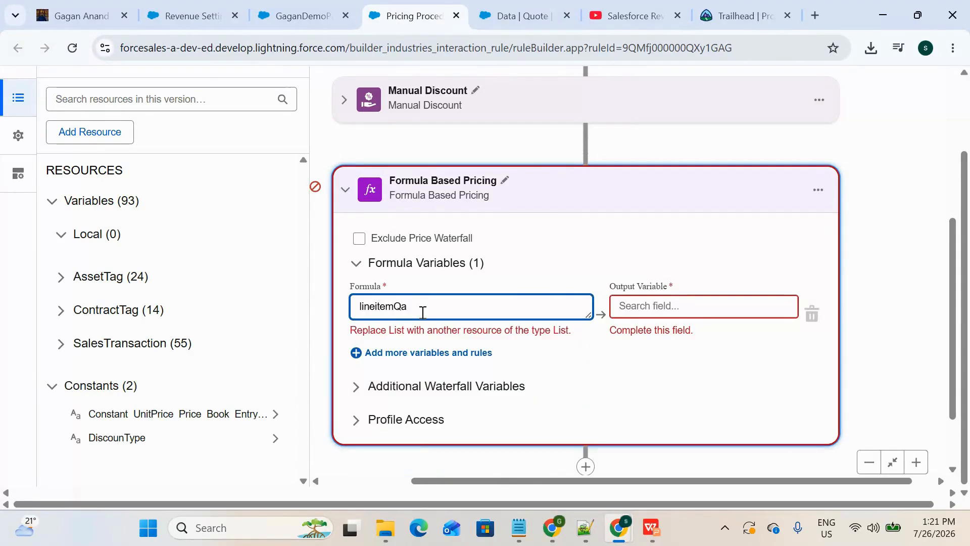
{"action": "key", "text": "BackSpace"}
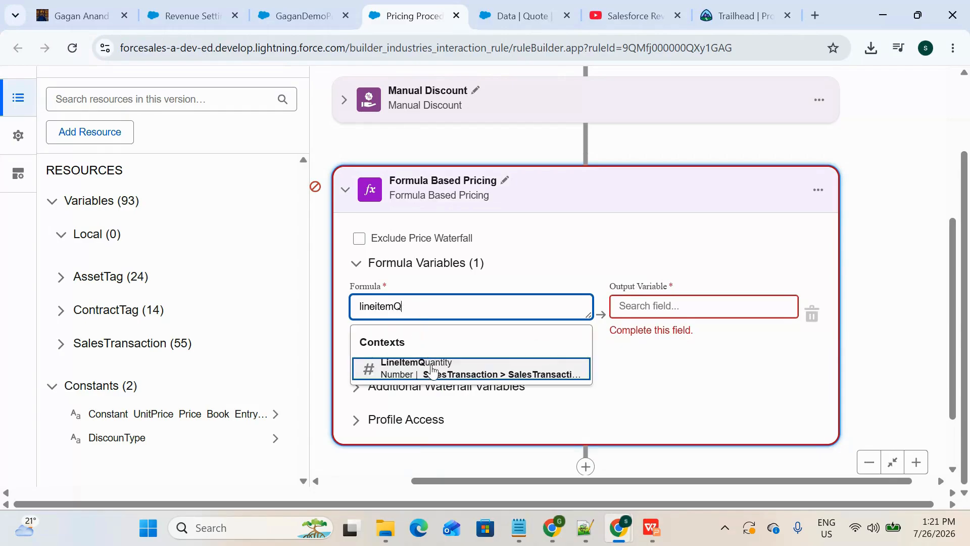
{"action": "left_click", "coordinate": [429, 369]}
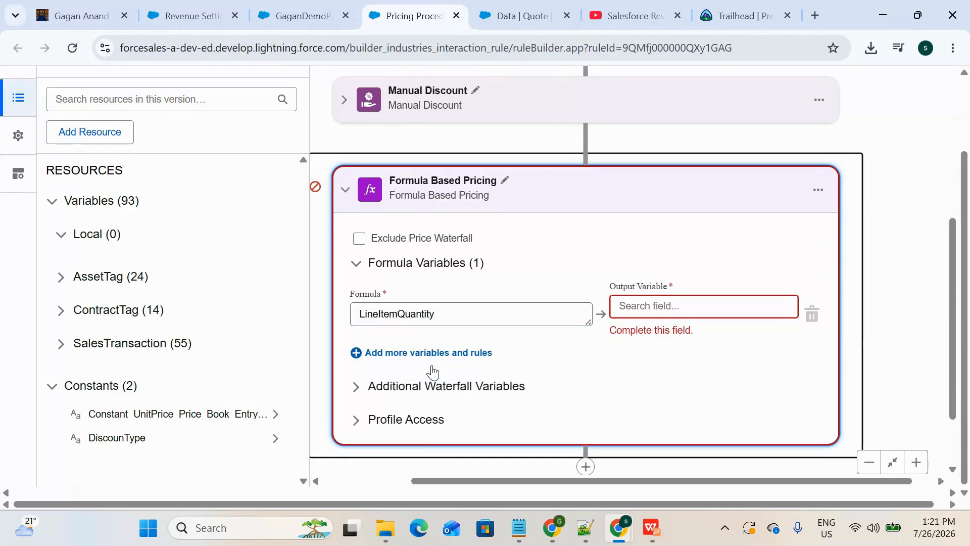
{"action": "left_click", "coordinate": [474, 317]}
{"action": "type", "text": "*"}
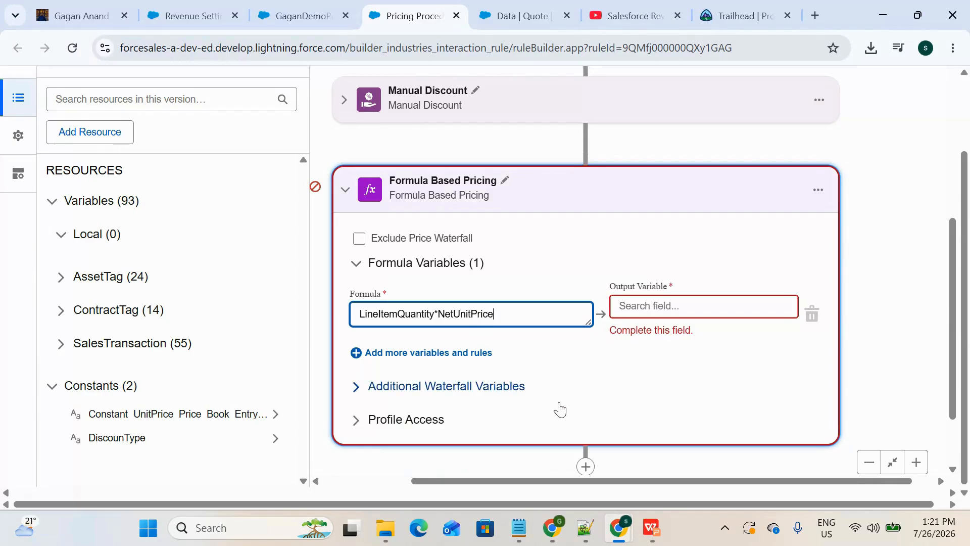
Step: Confirm the formula LineItemQuantity * NetUnitPrice, check the quote's Net Total Price column, and set the formula's output variable to ItemNetTotalPrice
{"action": "left_click", "coordinate": [658, 388]}
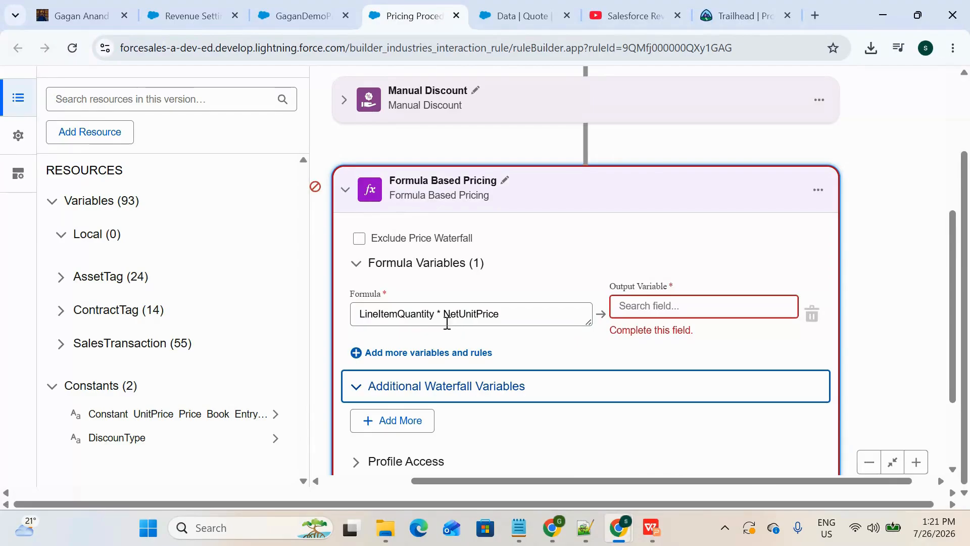
{"action": "left_click", "coordinate": [477, 337]}
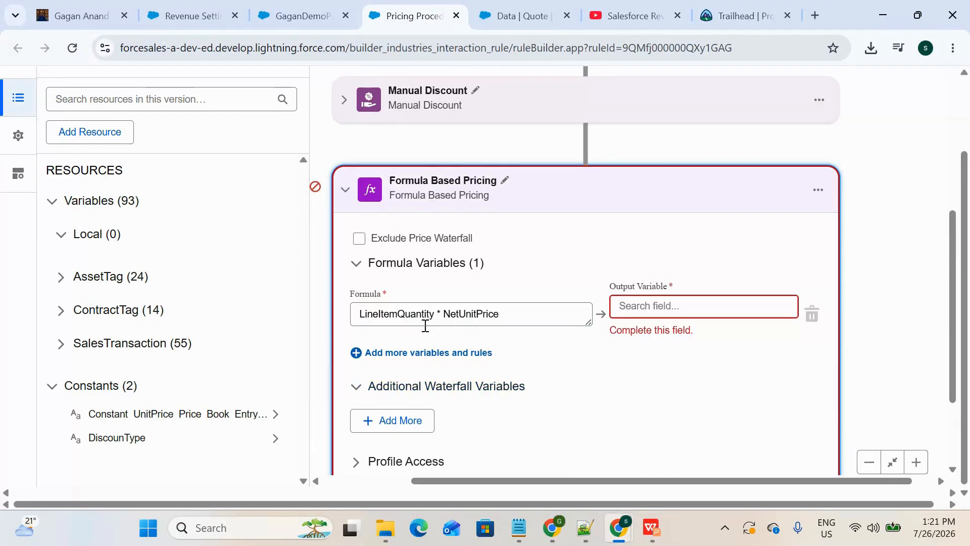
{"action": "left_click", "coordinate": [666, 307]}
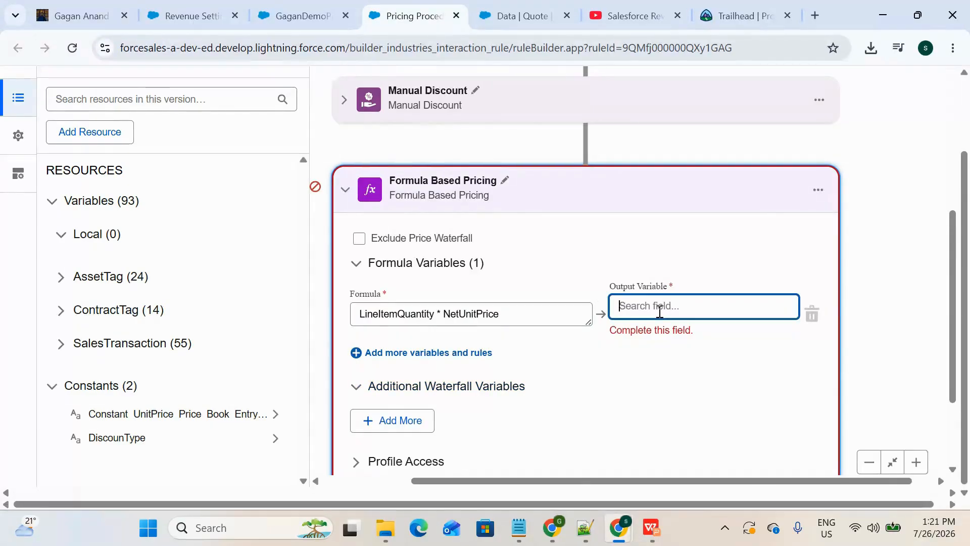
{"action": "left_click", "coordinate": [519, 7]}
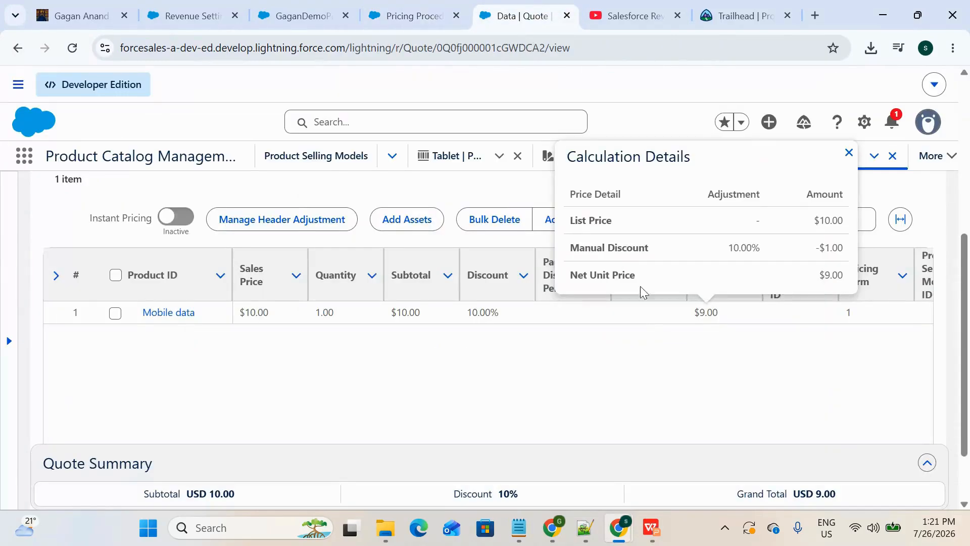
{"action": "scroll", "coordinate": [675, 403], "scroll_direction": "right", "scroll_amount": 10}
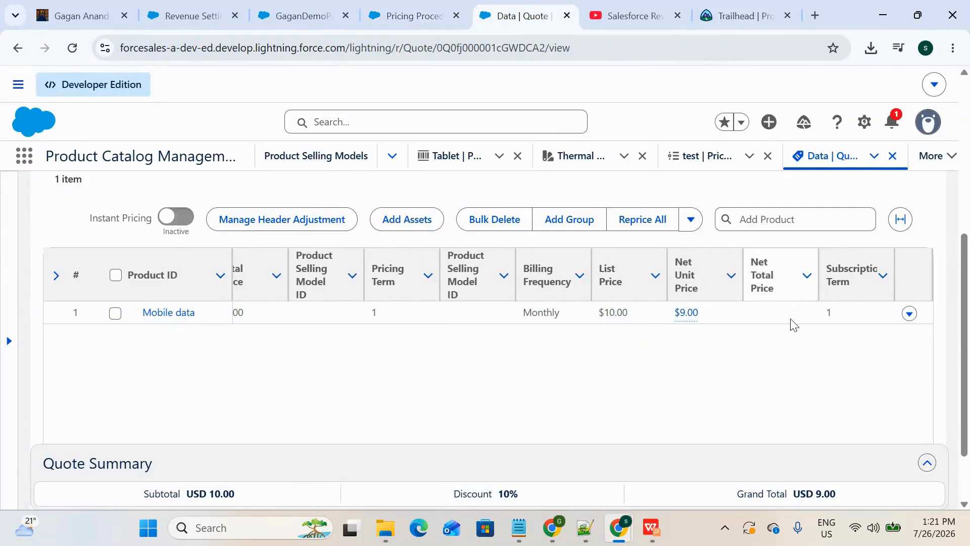
{"action": "left_click", "coordinate": [443, 7]}
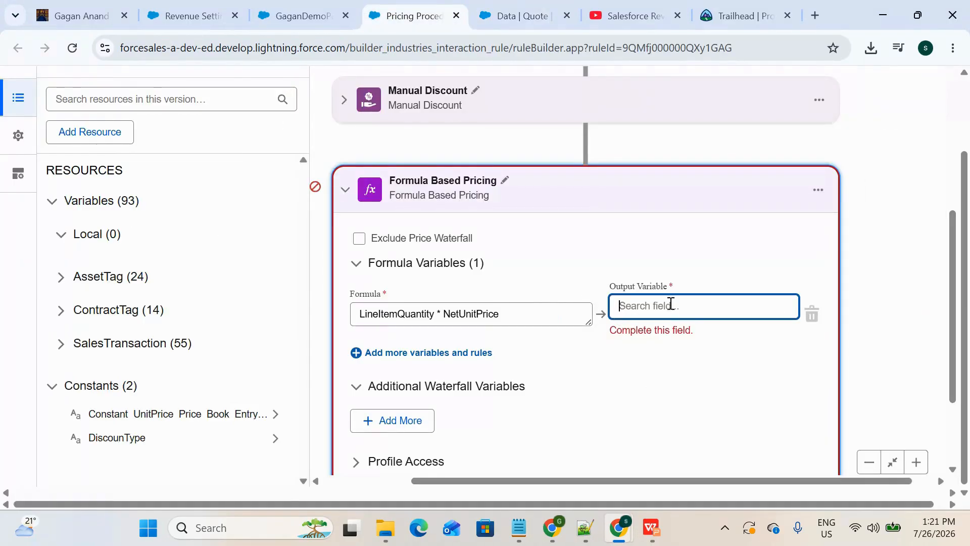
{"action": "type", "text": "NetTota"}
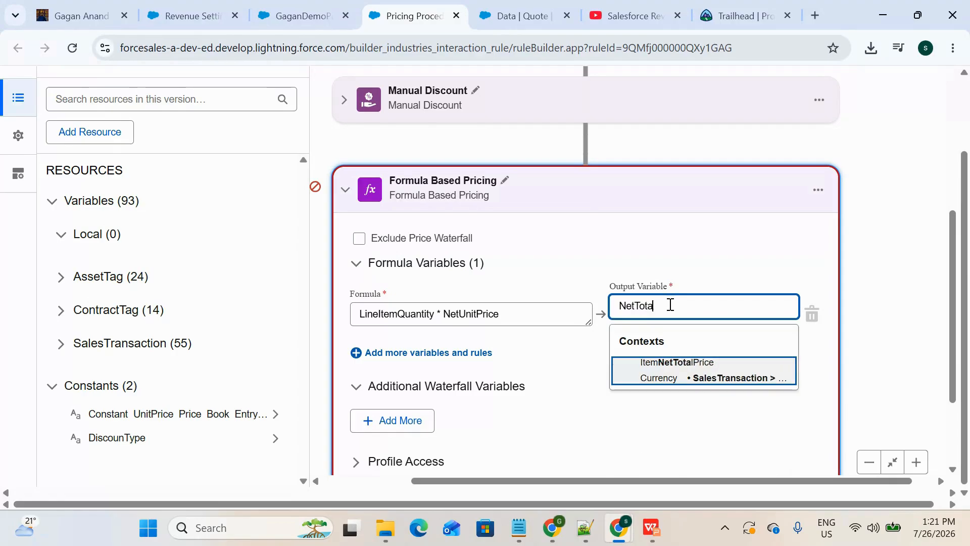
{"action": "left_click", "coordinate": [677, 372]}
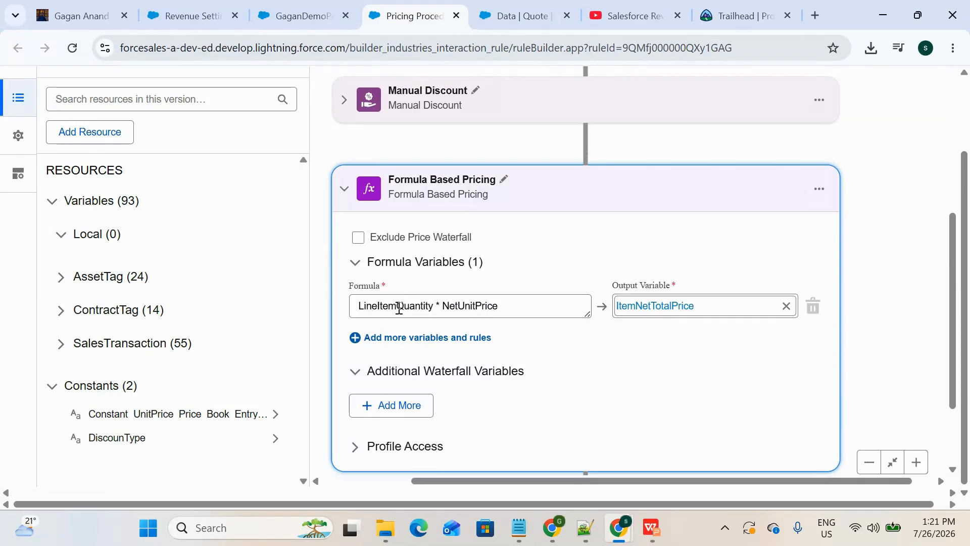
Step: Deactivate the GaganDemoProcedure V1 version of the pricing procedure
{"action": "scroll", "coordinate": [662, 317], "scroll_direction": "up", "scroll_amount": 10}
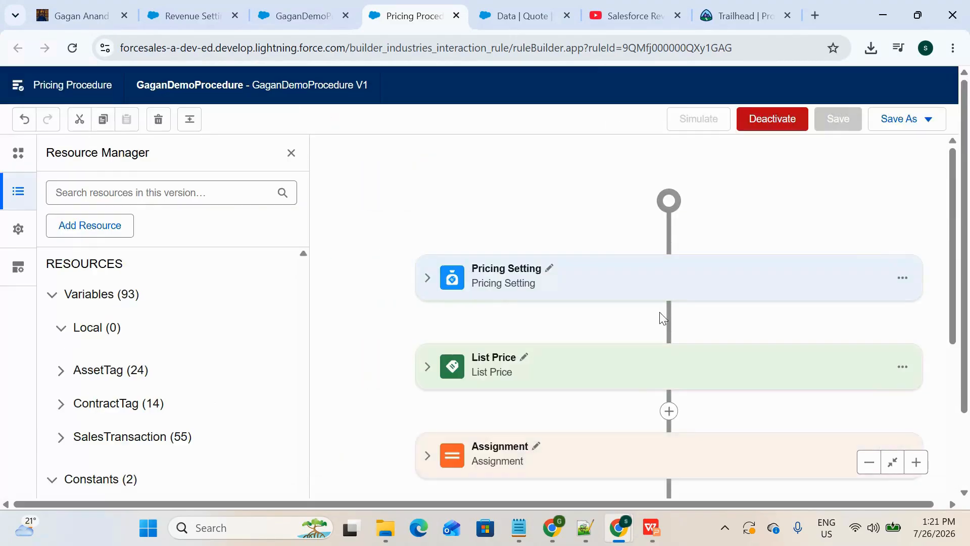
{"action": "left_click", "coordinate": [773, 119]}
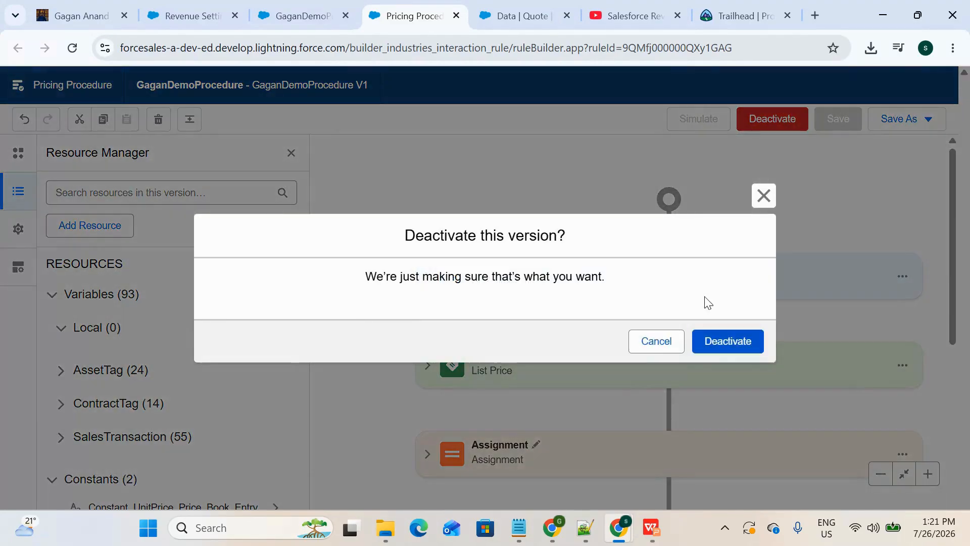
{"action": "left_click", "coordinate": [728, 343]}
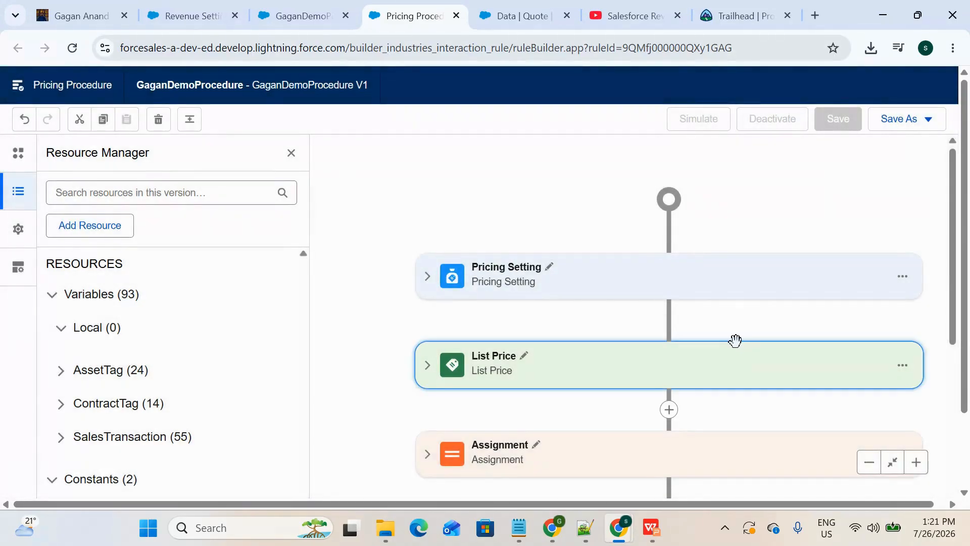
Step: Save the pricing procedure with its Formula Based Pricing element collapsed, and activate the version
{"action": "scroll", "coordinate": [635, 342], "scroll_direction": "down", "scroll_amount": 5}
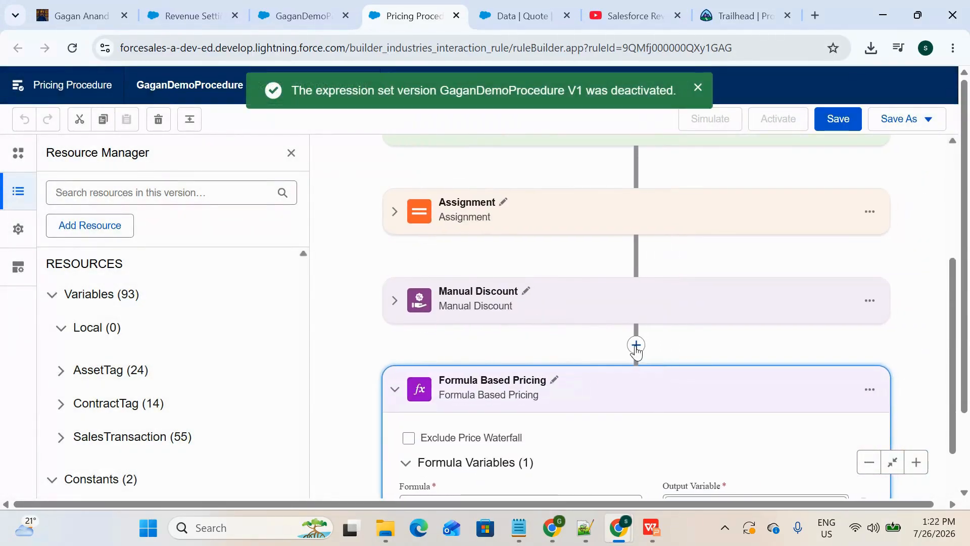
{"action": "scroll", "coordinate": [636, 350], "scroll_direction": "down", "scroll_amount": 4}
{"action": "scroll", "coordinate": [635, 351], "scroll_direction": "up", "scroll_amount": 2}
{"action": "left_click", "coordinate": [392, 264]}
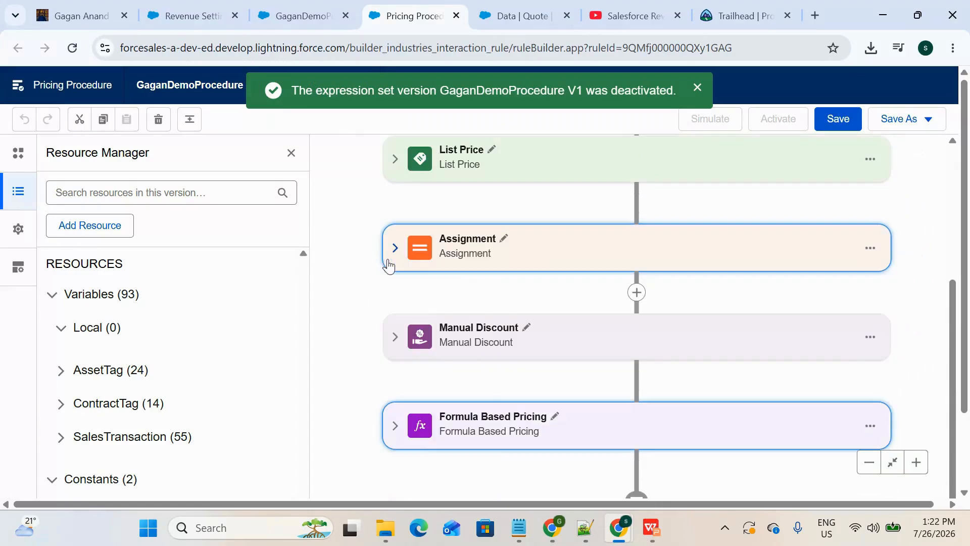
{"action": "scroll", "coordinate": [546, 294], "scroll_direction": "down", "scroll_amount": 2}
{"action": "scroll", "coordinate": [546, 294], "scroll_direction": "up", "scroll_amount": 4}
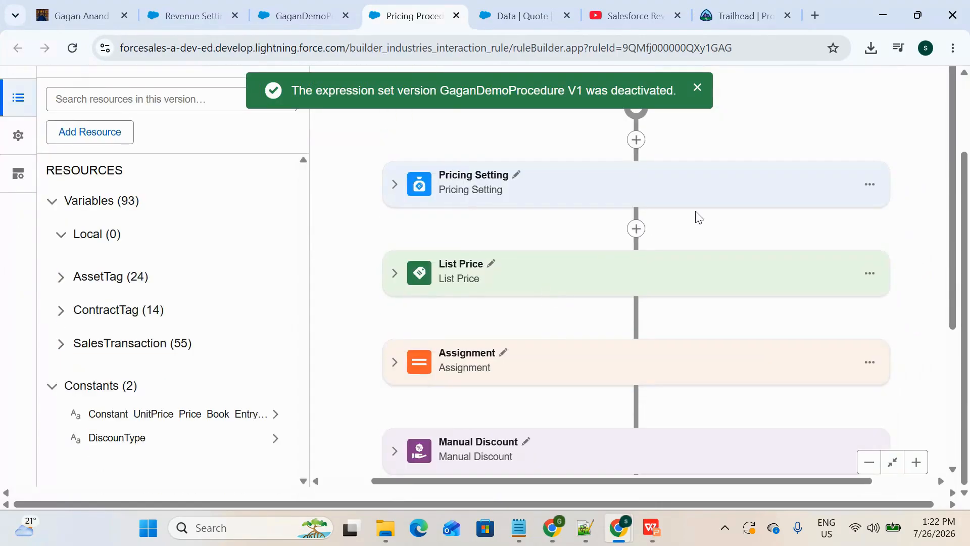
{"action": "scroll", "coordinate": [698, 217], "scroll_direction": "up", "scroll_amount": 2}
{"action": "left_click", "coordinate": [834, 118]}
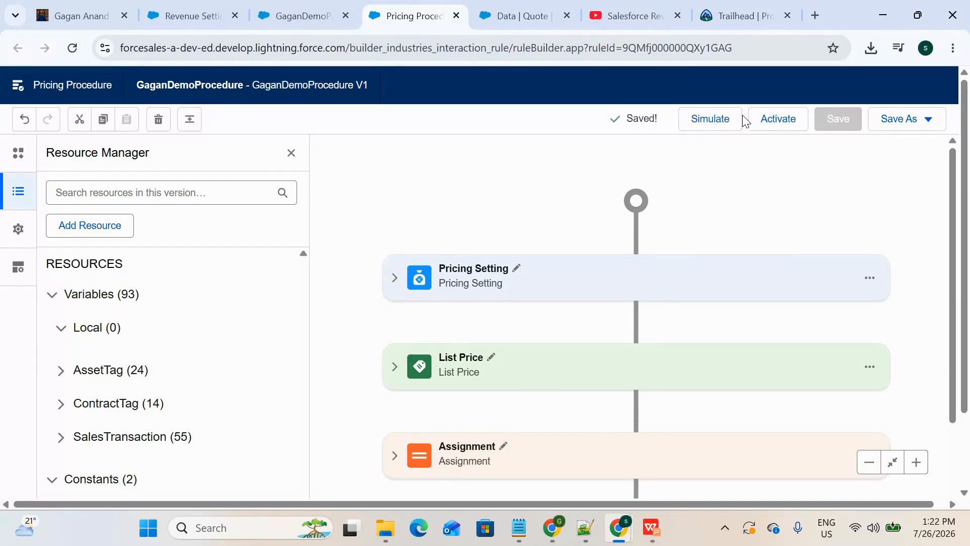
{"action": "left_click", "coordinate": [775, 125]}
{"action": "scroll", "coordinate": [624, 309], "scroll_direction": "down", "scroll_amount": 4}
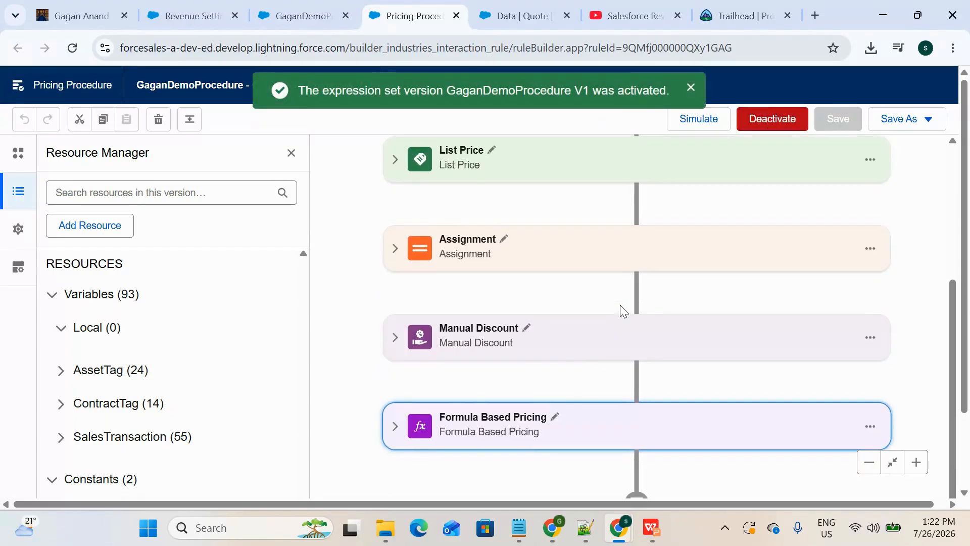
{"action": "scroll", "coordinate": [623, 309], "scroll_direction": "up", "scroll_amount": 4}
{"action": "scroll", "coordinate": [622, 309], "scroll_direction": "down", "scroll_amount": 4}
{"action": "scroll", "coordinate": [623, 309], "scroll_direction": "up", "scroll_amount": 4}
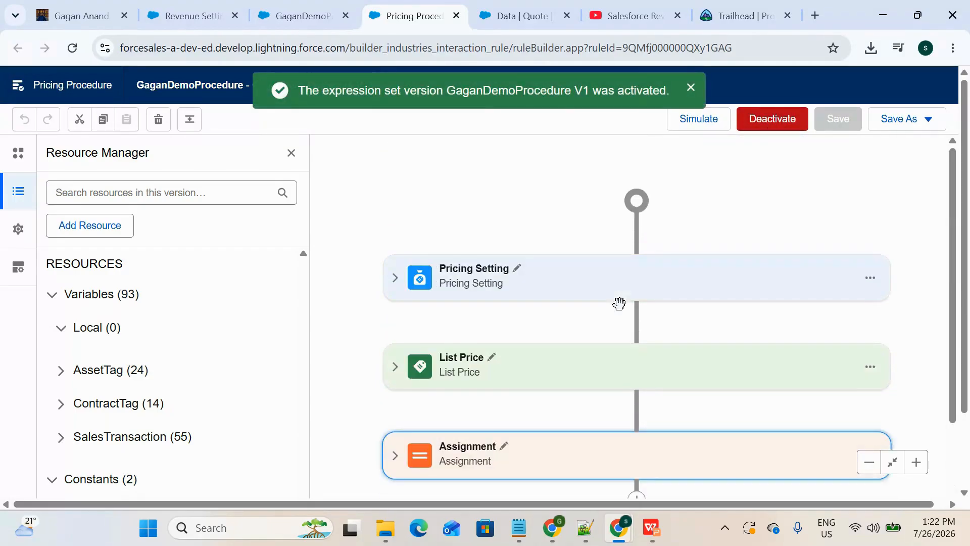
{"action": "scroll", "coordinate": [622, 309], "scroll_direction": "down", "scroll_amount": 4}
Step: Reprice all lines on the Data quote and check the Mobile data line's Net Total Price
{"action": "left_click", "coordinate": [522, 16]}
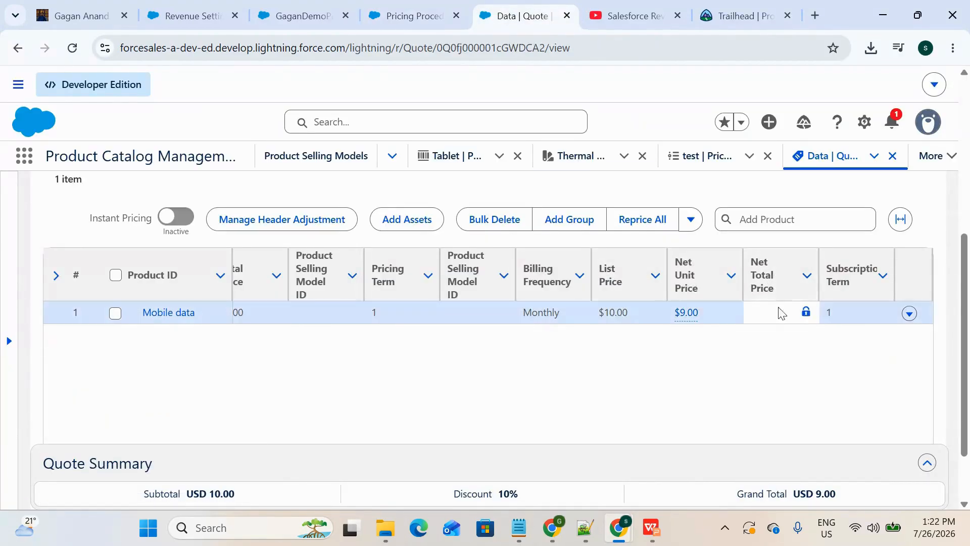
{"action": "left_click", "coordinate": [643, 219]}
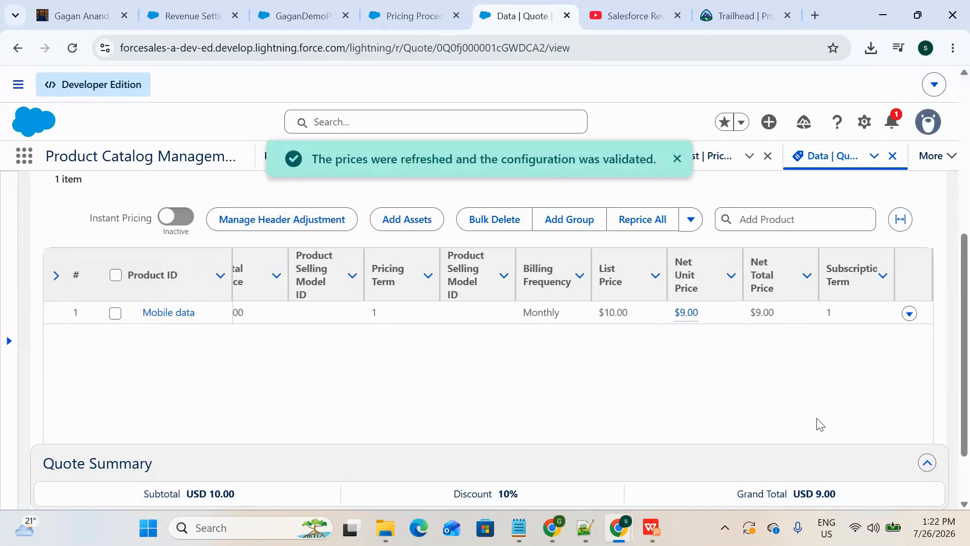
{"action": "left_click", "coordinate": [777, 313]}
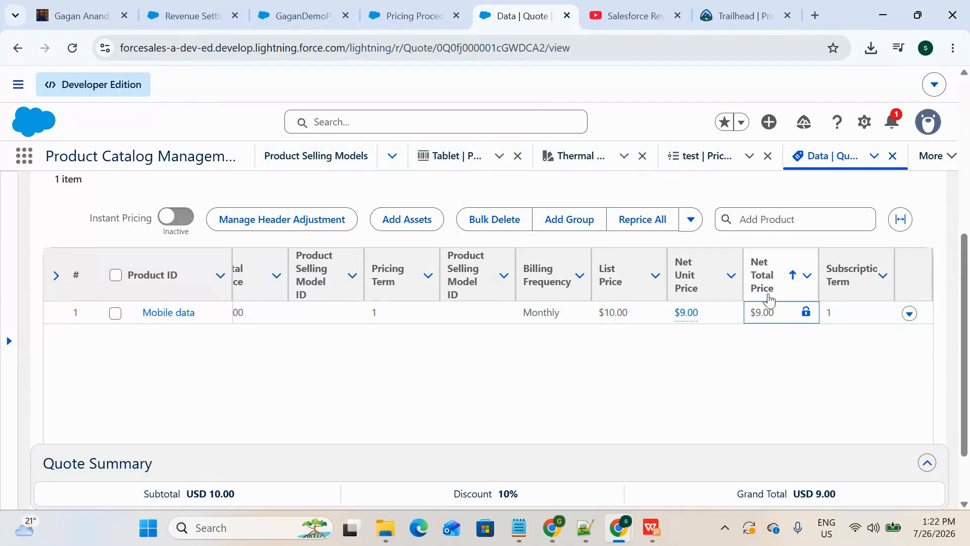
Step: Expand the Formula Based Pricing element in the pricing procedure to review its formula and output variable
{"action": "left_click", "coordinate": [412, 16]}
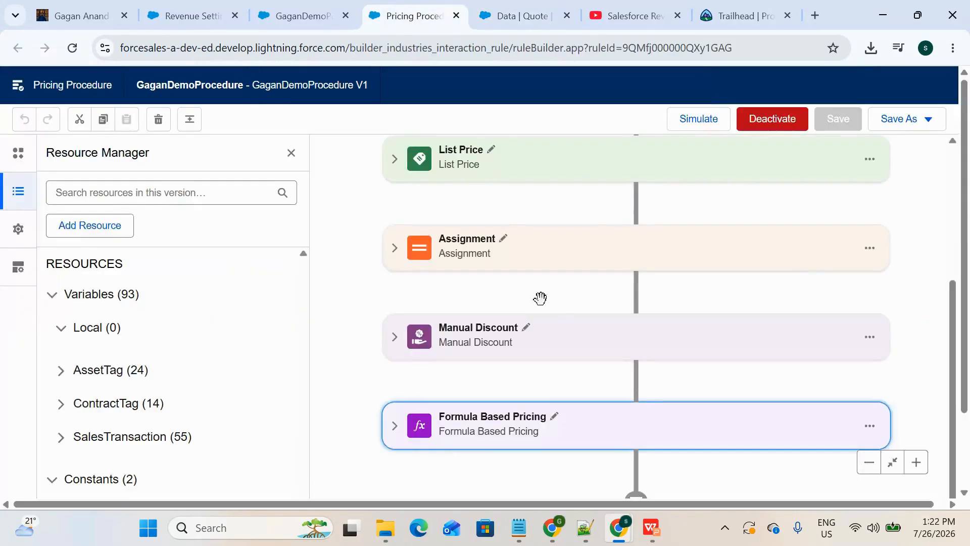
{"action": "scroll", "coordinate": [540, 298], "scroll_direction": "down", "scroll_amount": 1}
{"action": "left_click", "coordinate": [395, 397]}
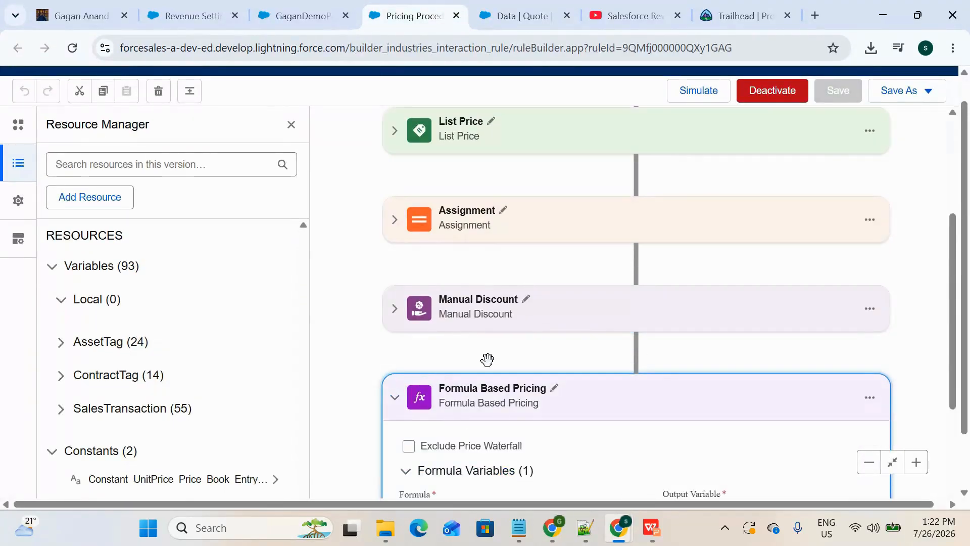
{"action": "scroll", "coordinate": [485, 354], "scroll_direction": "down", "scroll_amount": 3}
Step: Set the Mobile data line's quantity to 4 on the Data quote and save the change
{"action": "left_click", "coordinate": [505, 15]}
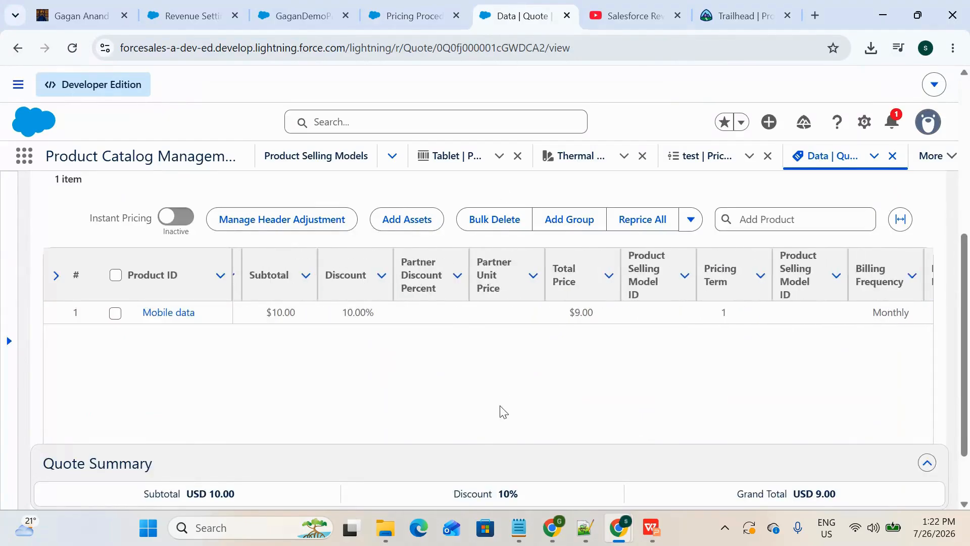
{"action": "scroll", "coordinate": [500, 412], "scroll_direction": "left", "scroll_amount": 3}
{"action": "left_click", "coordinate": [371, 313]}
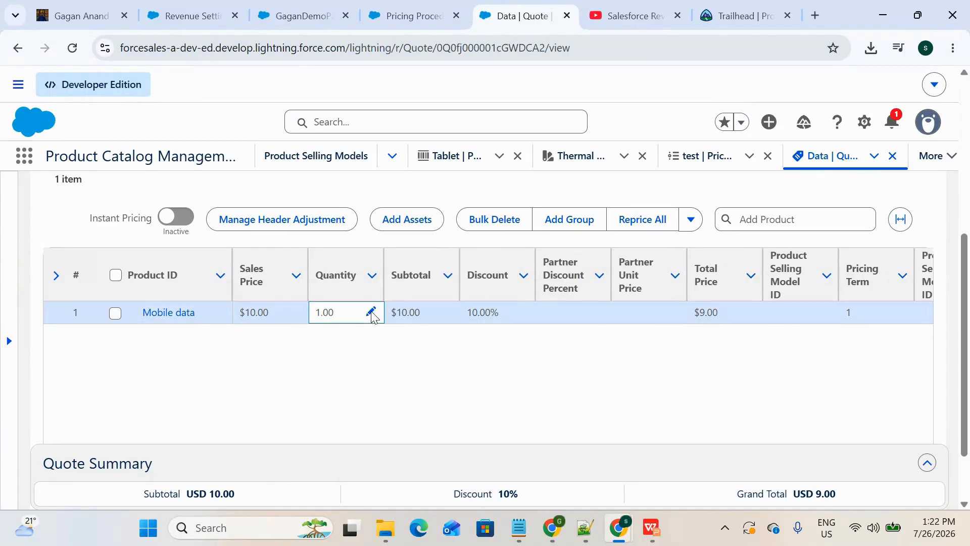
{"action": "left_click", "coordinate": [372, 313]}
{"action": "left_click", "coordinate": [379, 359]}
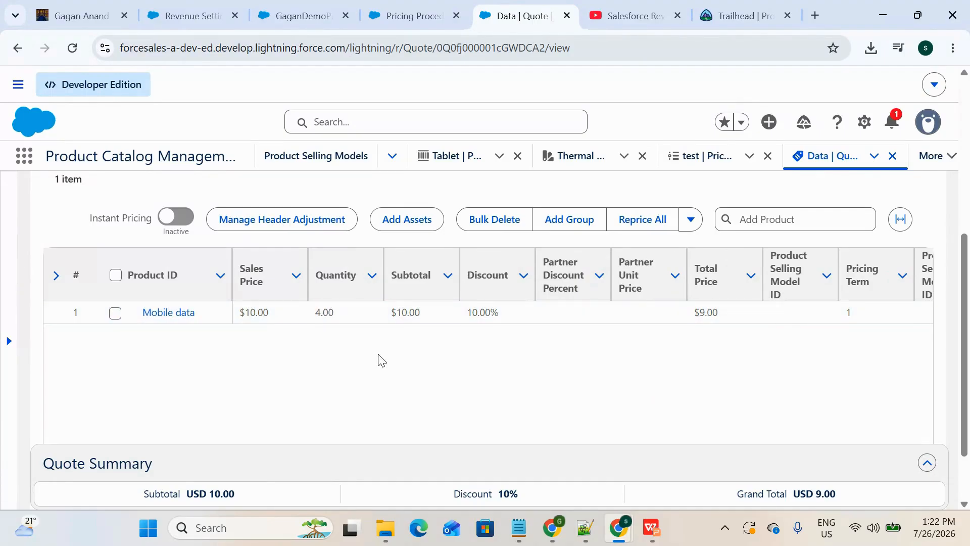
{"action": "left_click", "coordinate": [516, 425]}
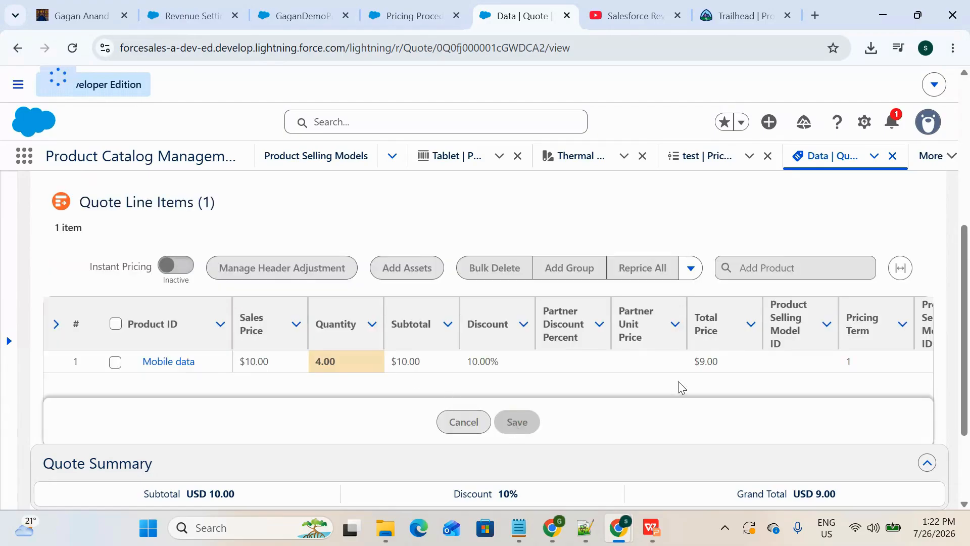
Step: Check the Mobile data line's Net Unit Price and Net Total Price against the formula in the pricing procedure
{"action": "scroll", "coordinate": [809, 362], "scroll_direction": "right", "scroll_amount": 2}
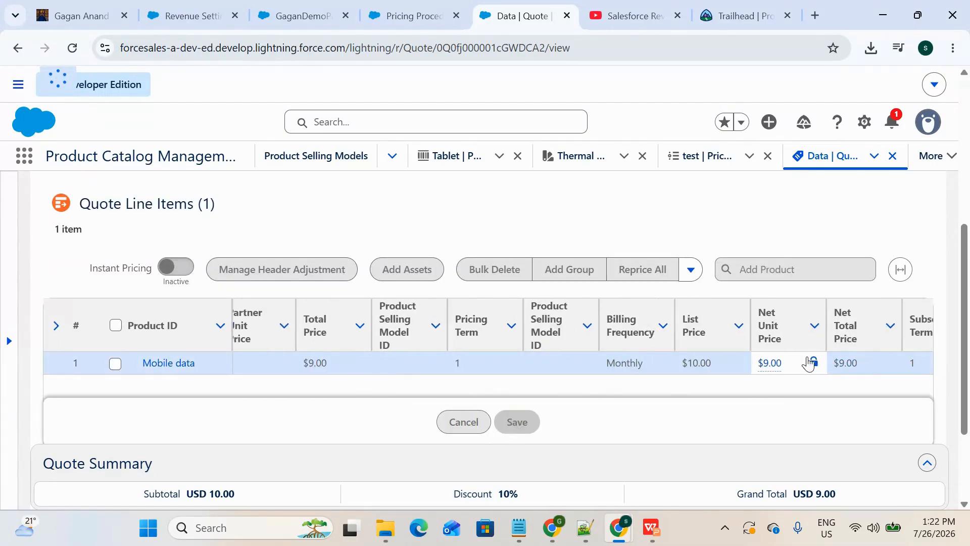
{"action": "scroll", "coordinate": [784, 362], "scroll_direction": "left", "scroll_amount": 8}
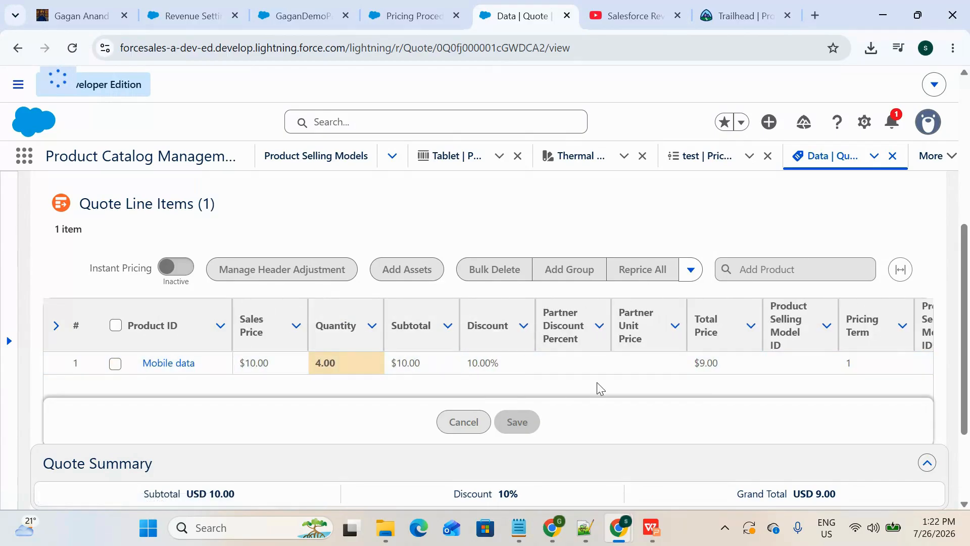
{"action": "scroll", "coordinate": [597, 389], "scroll_direction": "right", "scroll_amount": 10}
{"action": "scroll", "coordinate": [597, 384], "scroll_direction": "right", "scroll_amount": 2}
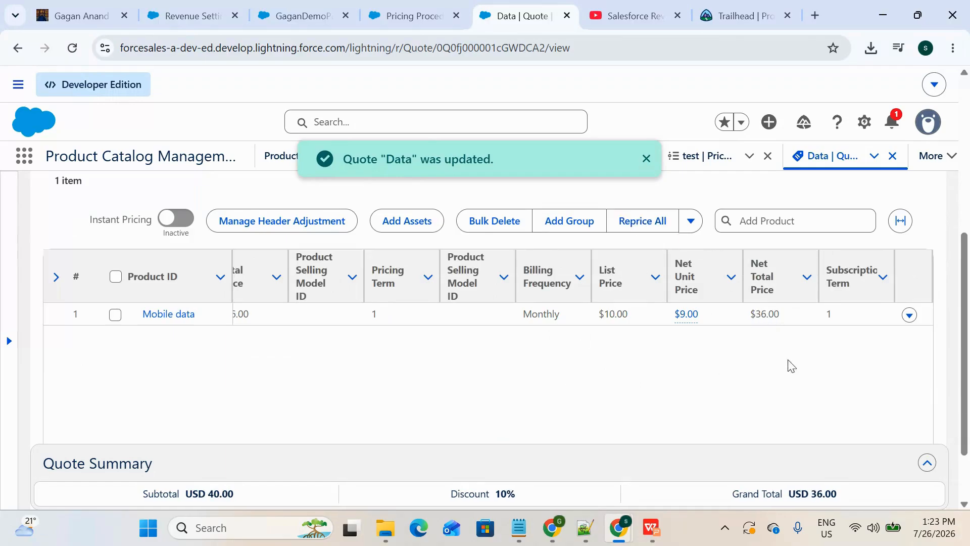
{"action": "left_click", "coordinate": [779, 318]}
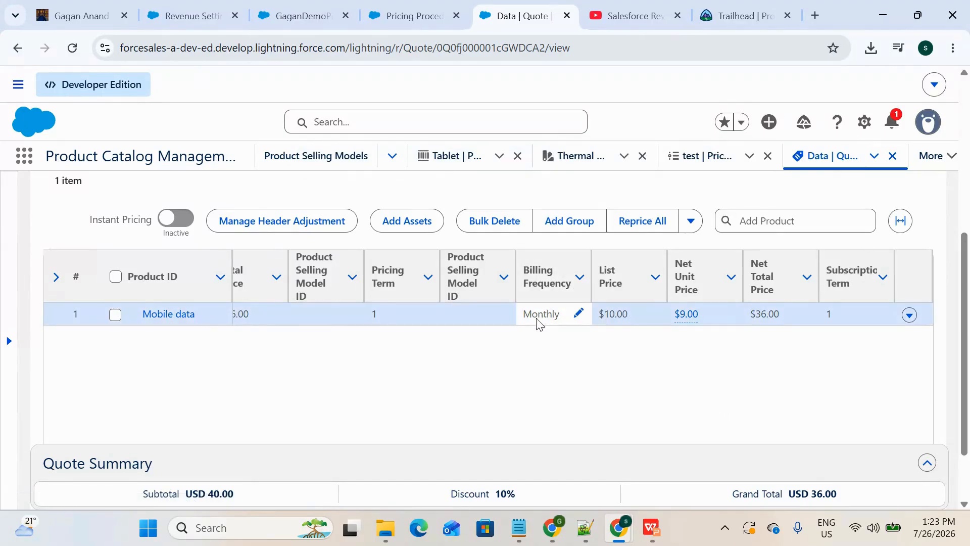
{"action": "left_click", "coordinate": [426, 17]}
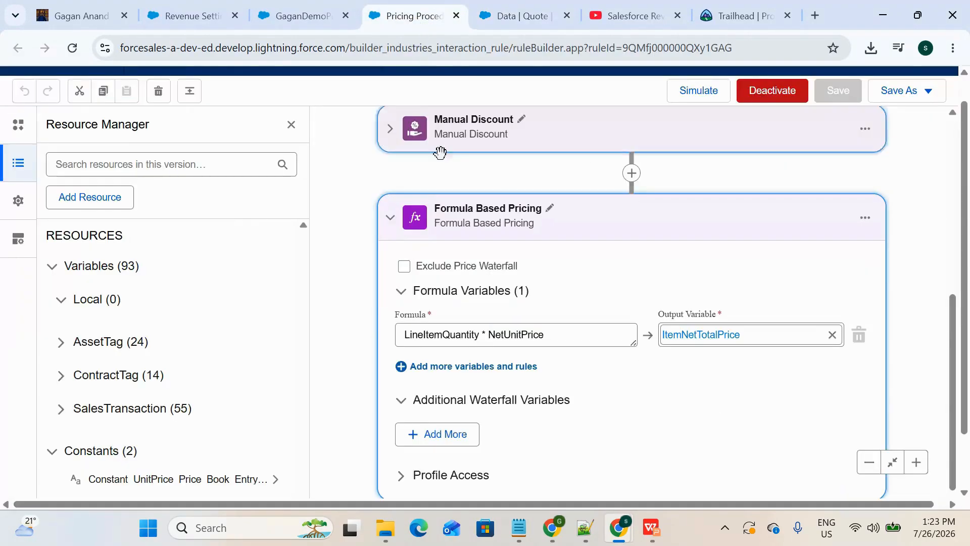
{"action": "left_click", "coordinate": [507, 15]}
{"action": "left_click", "coordinate": [407, 14]}
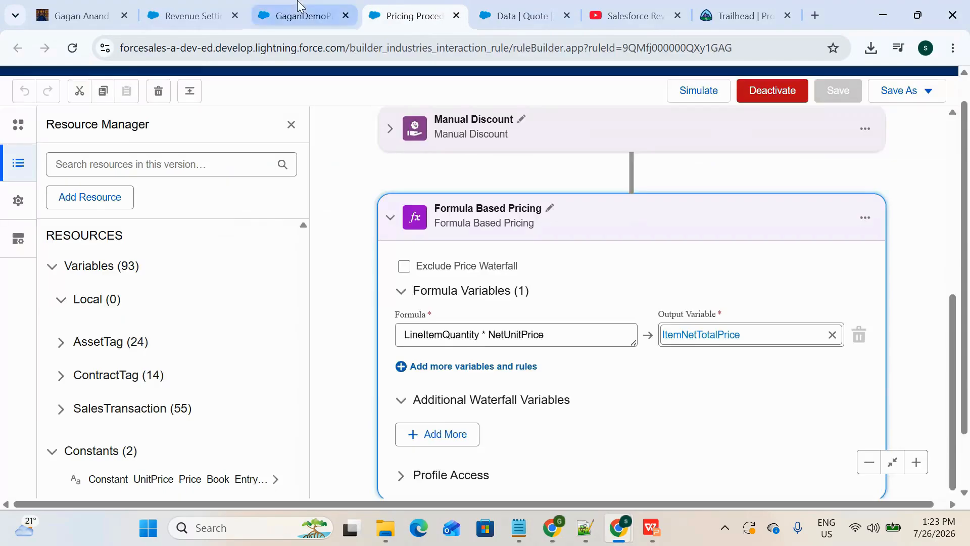
Step: Switch to the Topmate profile page and browse its Salesforce mentorship, interview preparation and digital product offers
{"action": "left_click", "coordinate": [298, 15]}
{"action": "left_click", "coordinate": [187, 15]}
{"action": "left_click", "coordinate": [81, 15]}
{"action": "scroll", "coordinate": [393, 242], "scroll_direction": "up", "scroll_amount": 3}
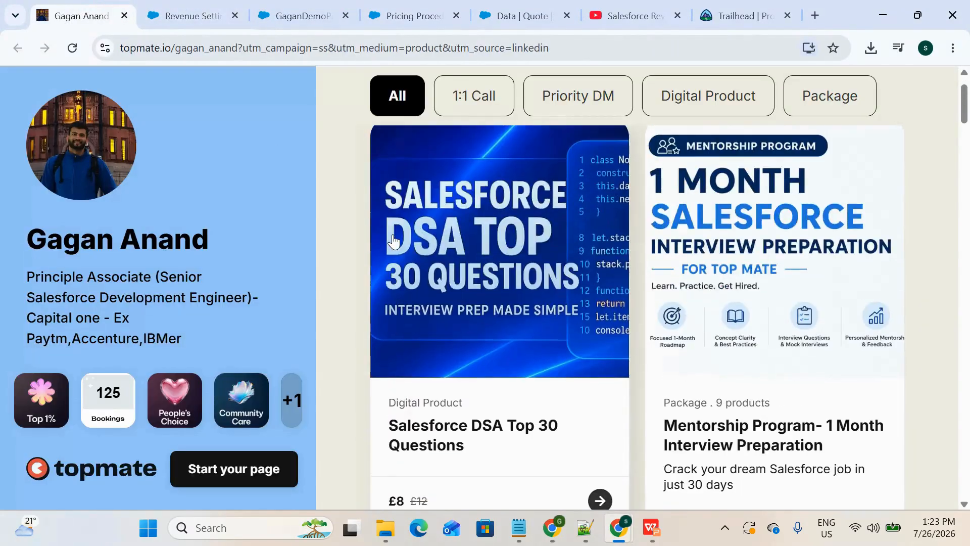
{"action": "scroll", "coordinate": [393, 242], "scroll_direction": "down", "scroll_amount": 4}
{"action": "scroll", "coordinate": [393, 241], "scroll_direction": "down", "scroll_amount": 6}
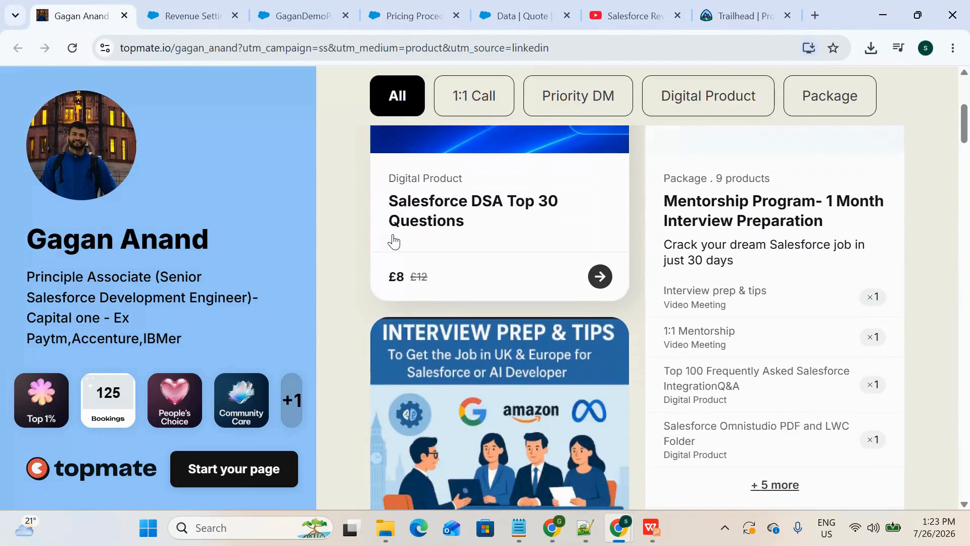
{"action": "scroll", "coordinate": [393, 241], "scroll_direction": "down", "scroll_amount": 3}
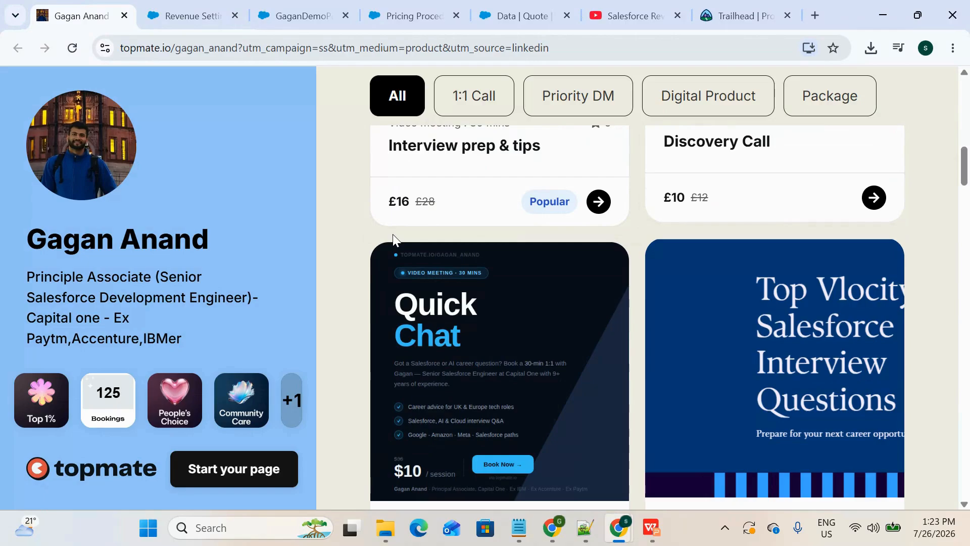
{"action": "scroll", "coordinate": [442, 364], "scroll_direction": "down", "scroll_amount": 14}
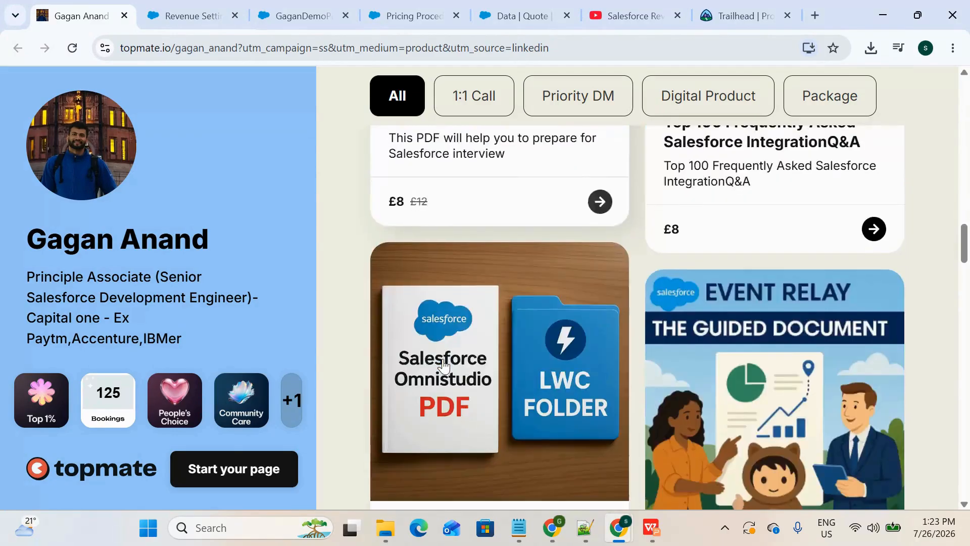
{"action": "scroll", "coordinate": [443, 365], "scroll_direction": "down", "scroll_amount": 14}
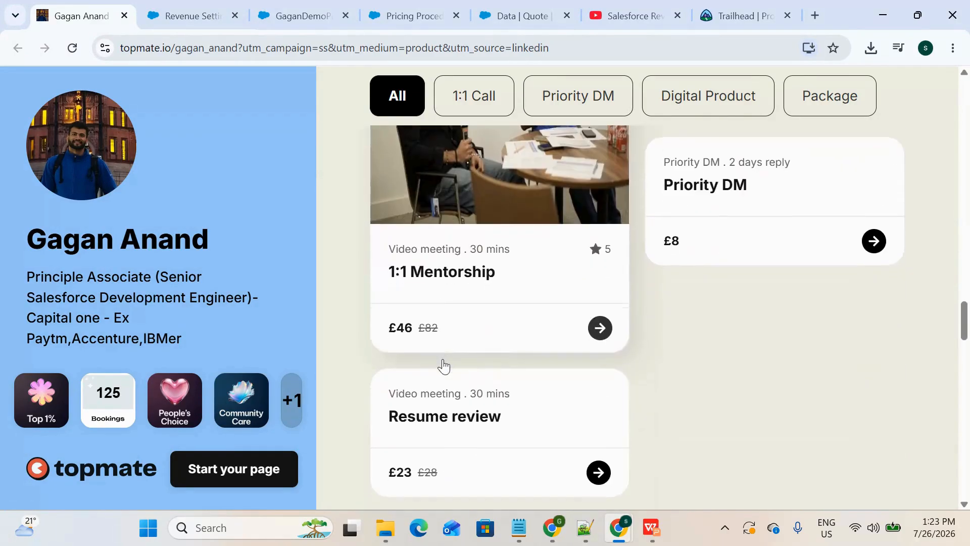
{"action": "scroll", "coordinate": [443, 365], "scroll_direction": "down", "scroll_amount": 5}
{"action": "scroll", "coordinate": [444, 365], "scroll_direction": "up", "scroll_amount": 15}
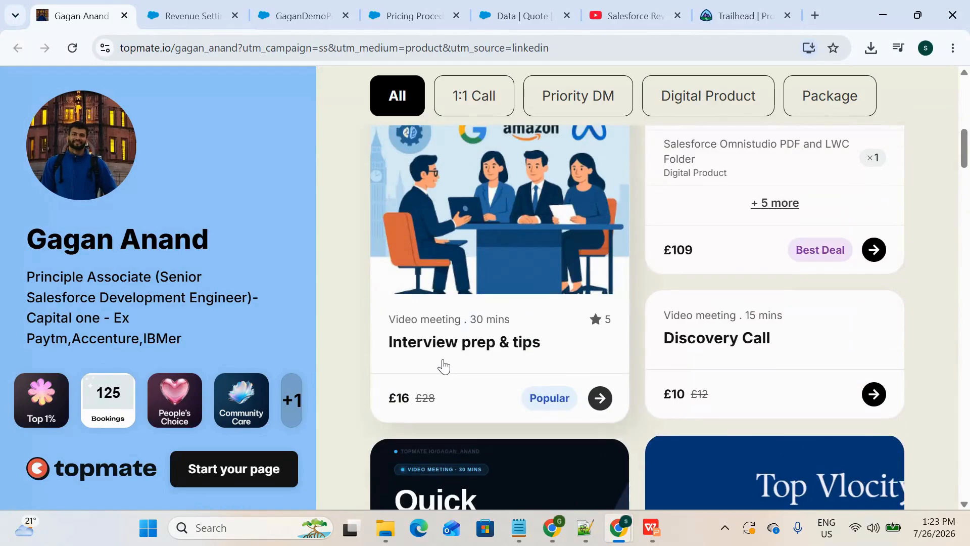
{"action": "scroll", "coordinate": [443, 365], "scroll_direction": "up", "scroll_amount": 9}
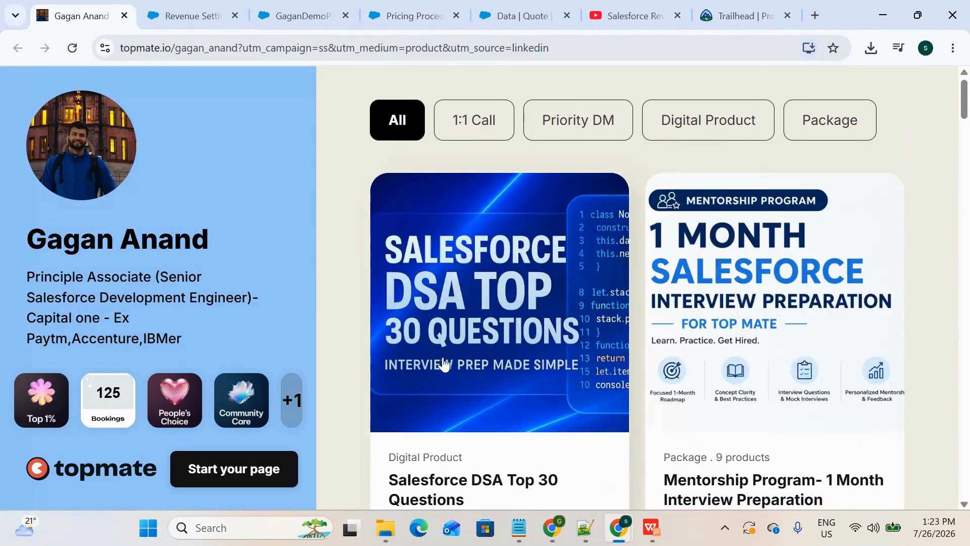